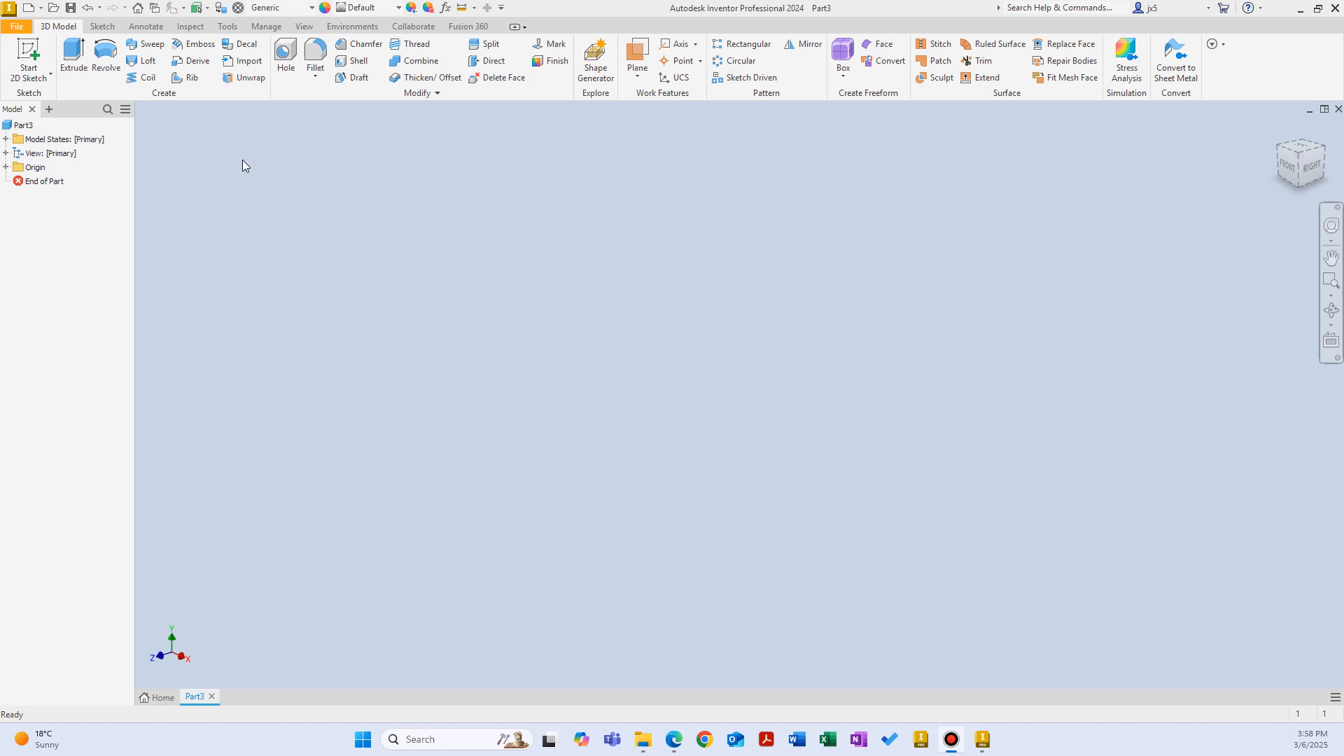
# Step: Start a 2D sketch on the XY plane with the drawing area above and to the right of the origin in view
pyautogui.click(32, 51)
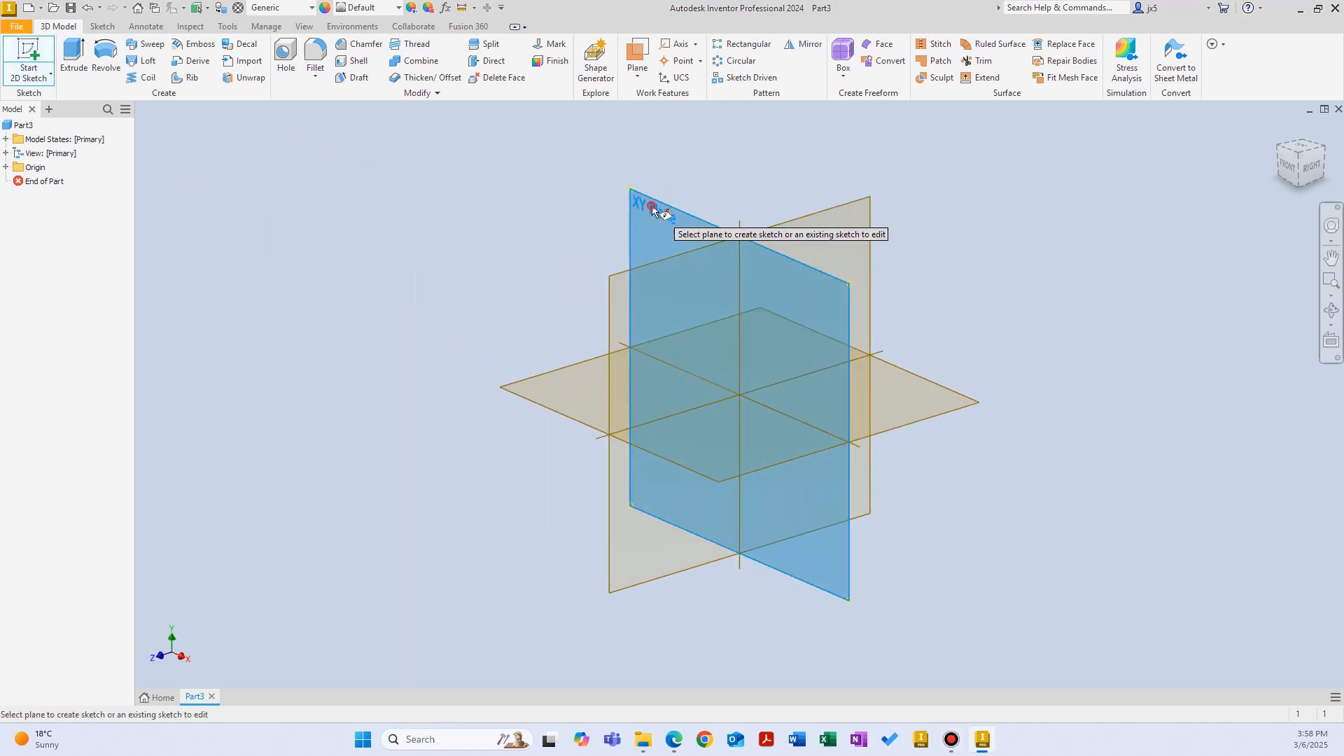
pyautogui.click(646, 223)
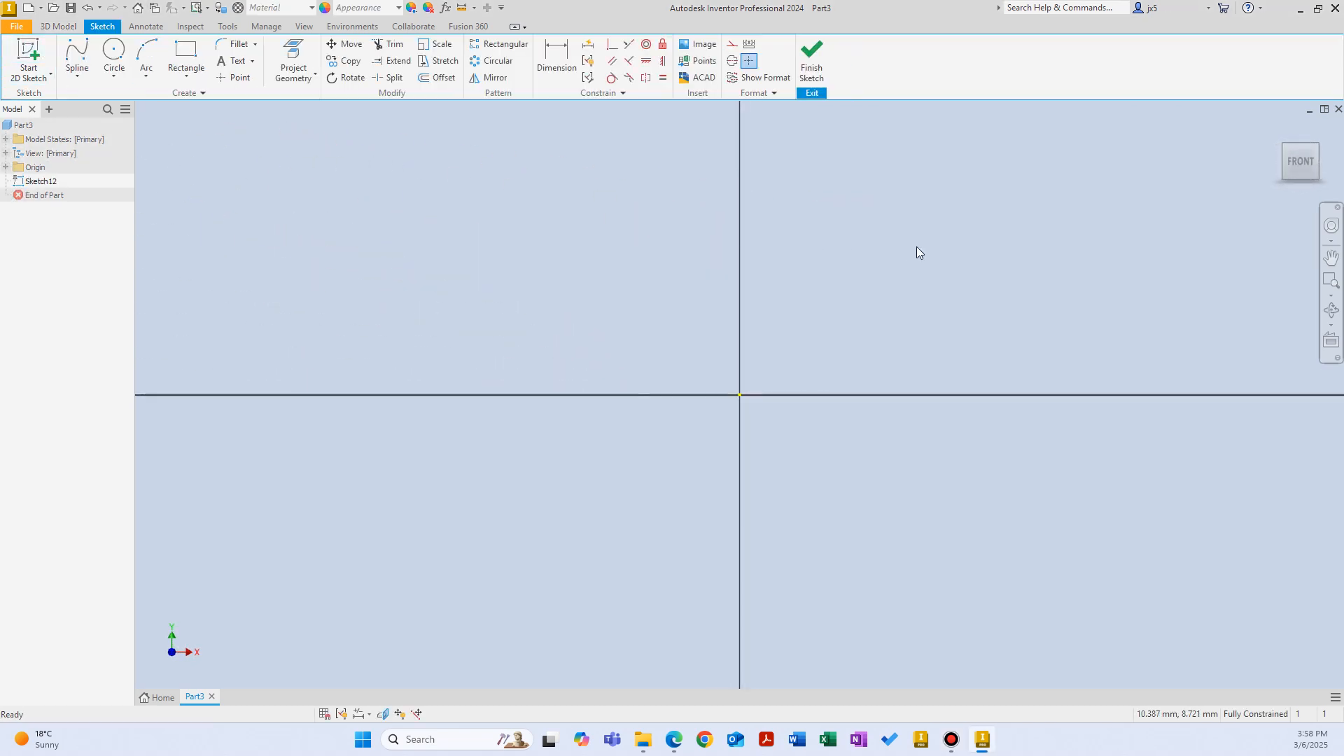
pyautogui.moveTo(917, 246); pyautogui.dragTo(385, 490, button='middle')
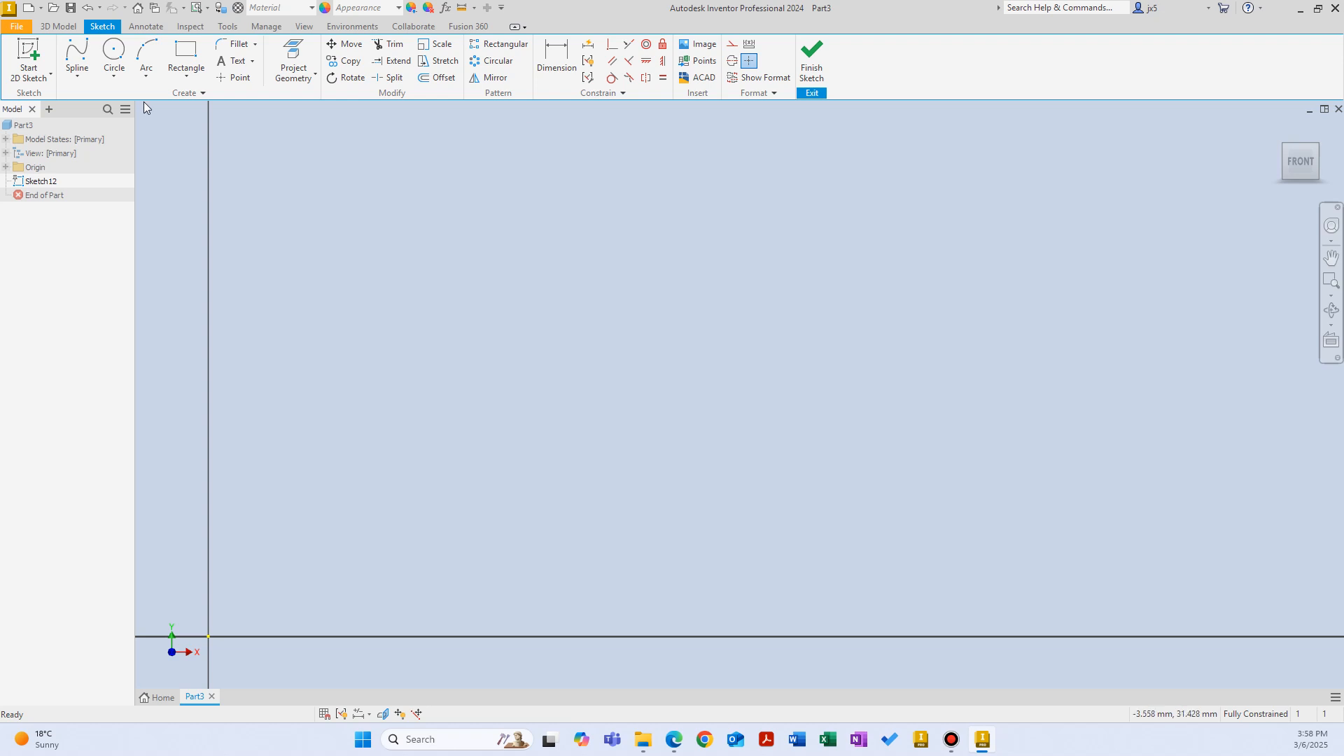
pyautogui.click(75, 75)
pyautogui.click(39, 98)
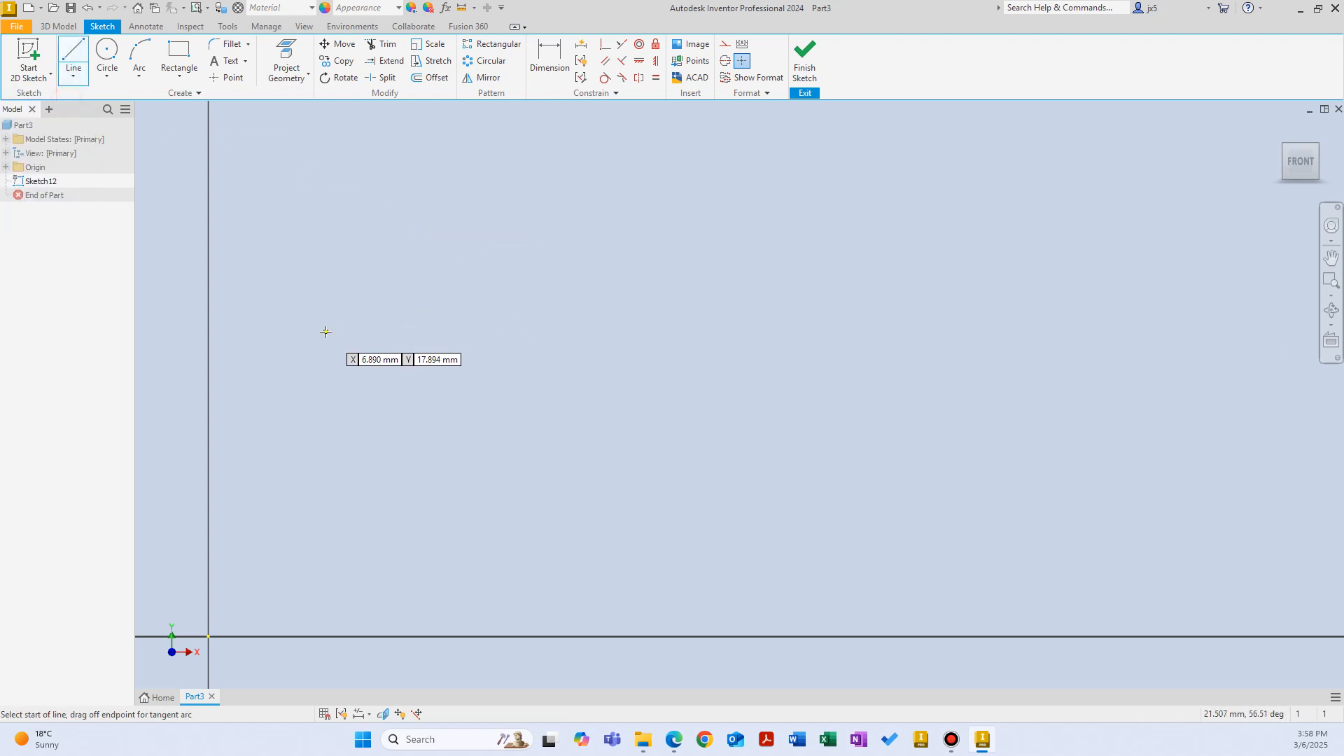
pyautogui.click(79, 58)
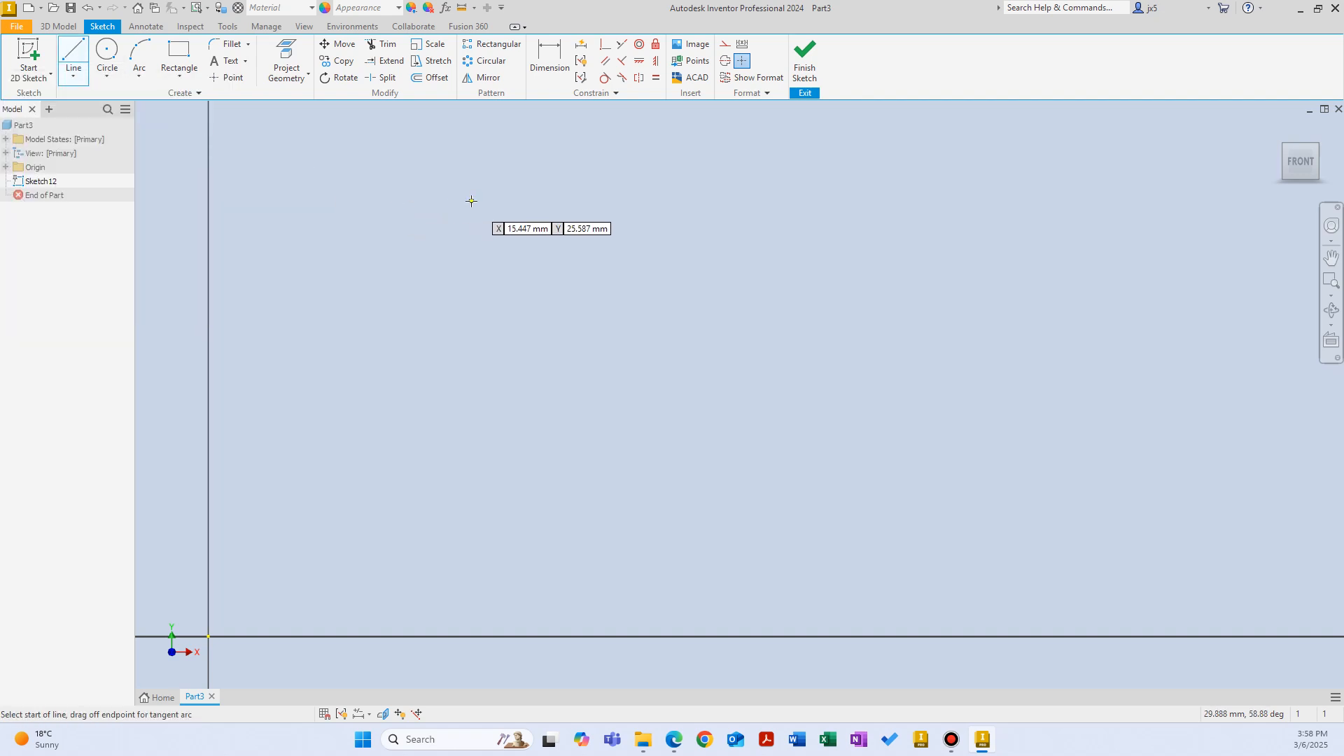
pyautogui.press('Escape')
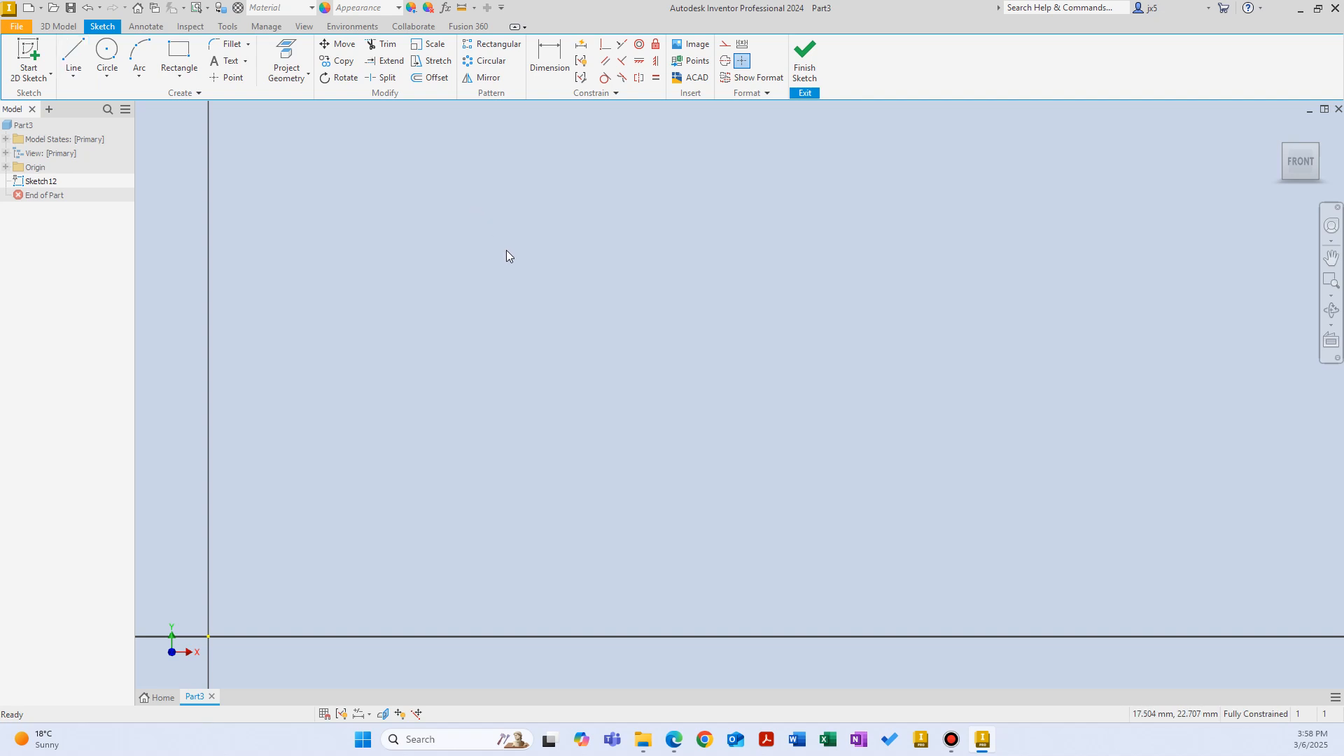
# Step: Sketch an open chain of four connected lines above the X axis, the first about 11.35 mm long at about 39°
pyautogui.rightClick(490, 309)
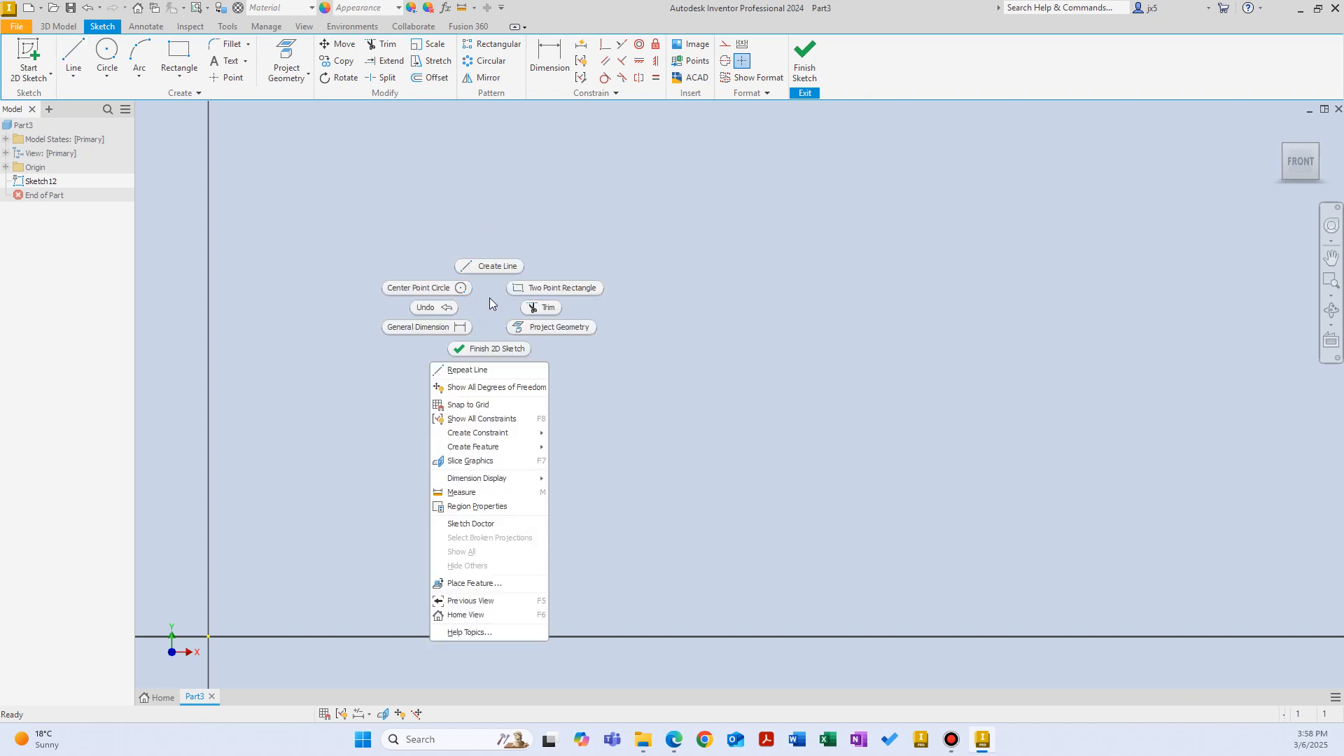
pyautogui.click(489, 268)
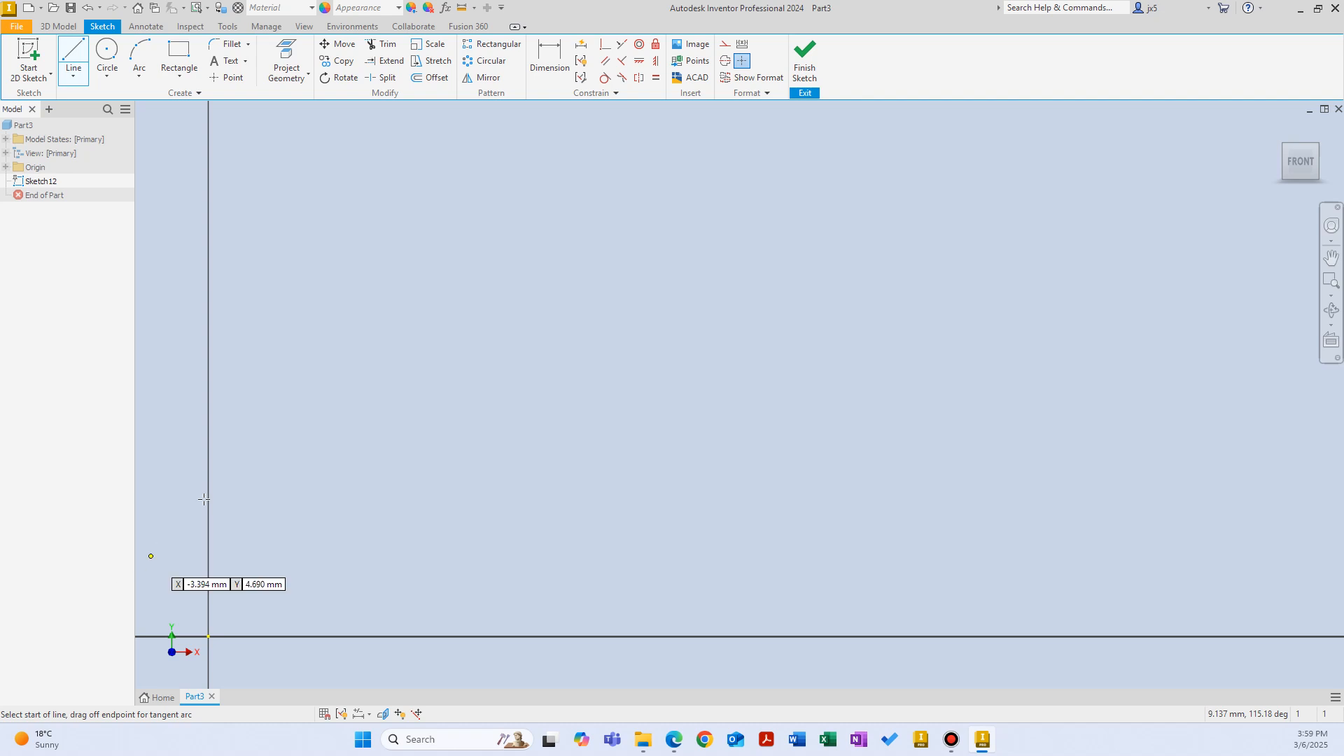
pyautogui.click(353, 374)
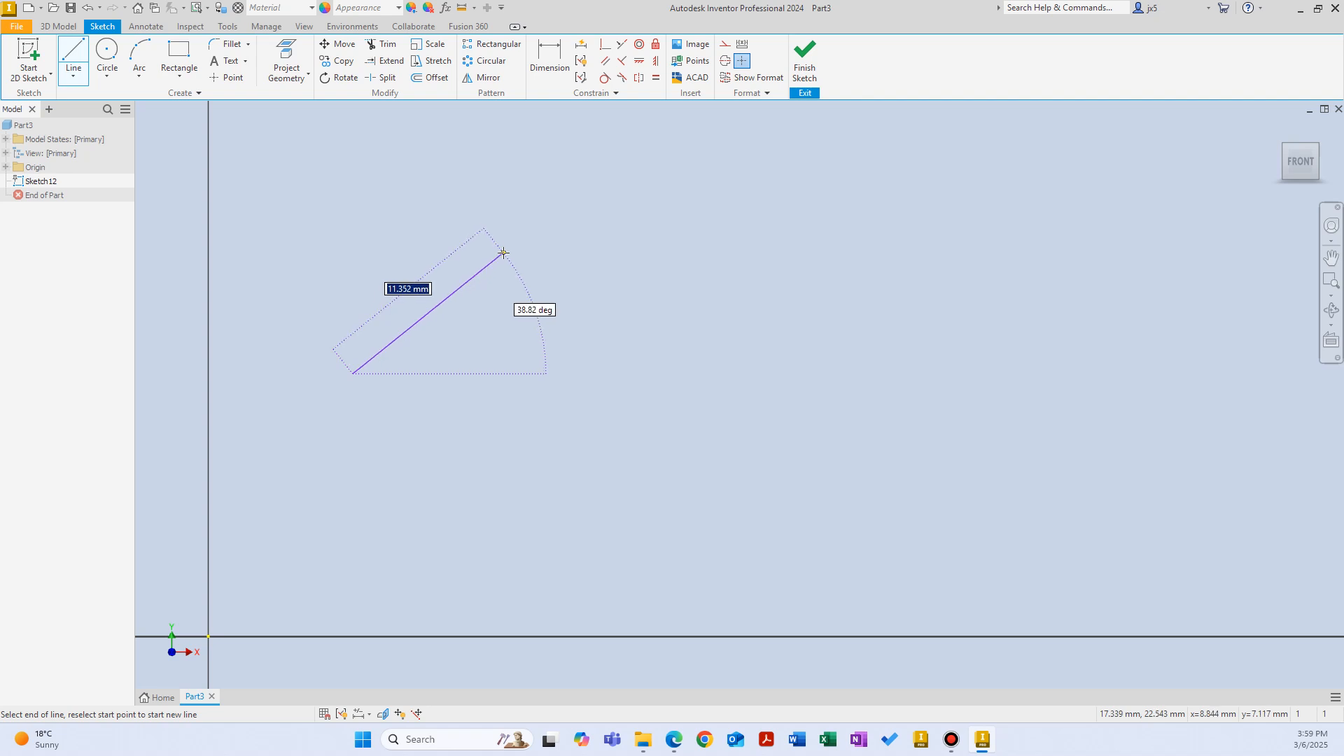
pyautogui.click(503, 253)
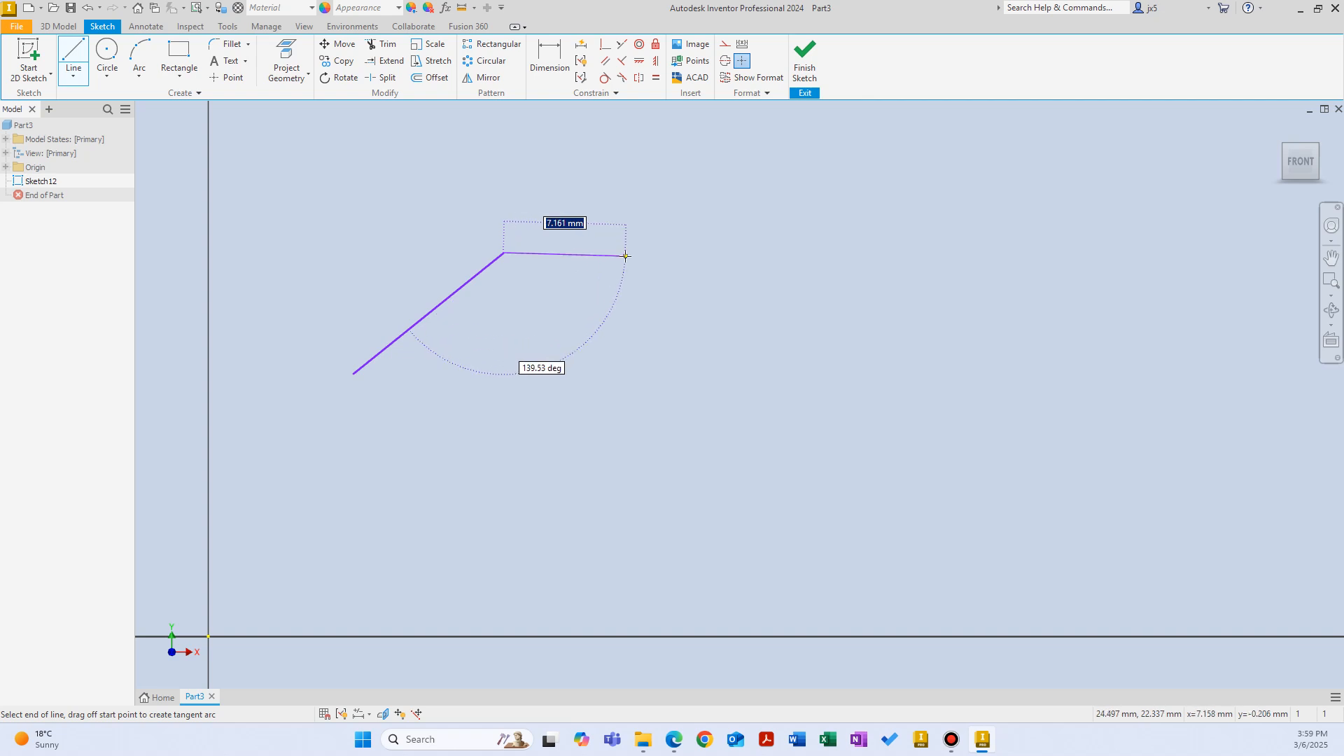
pyautogui.click(656, 214)
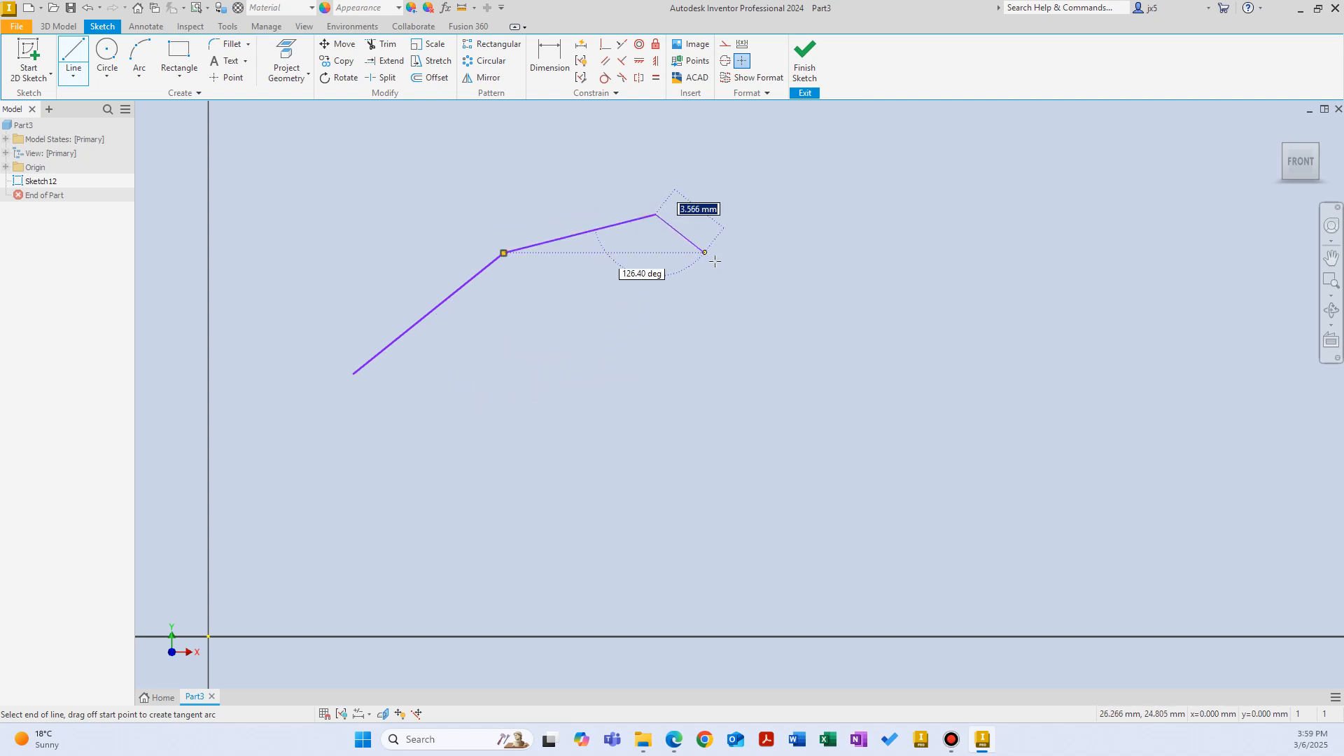
pyautogui.click(751, 286)
pyautogui.click(942, 234)
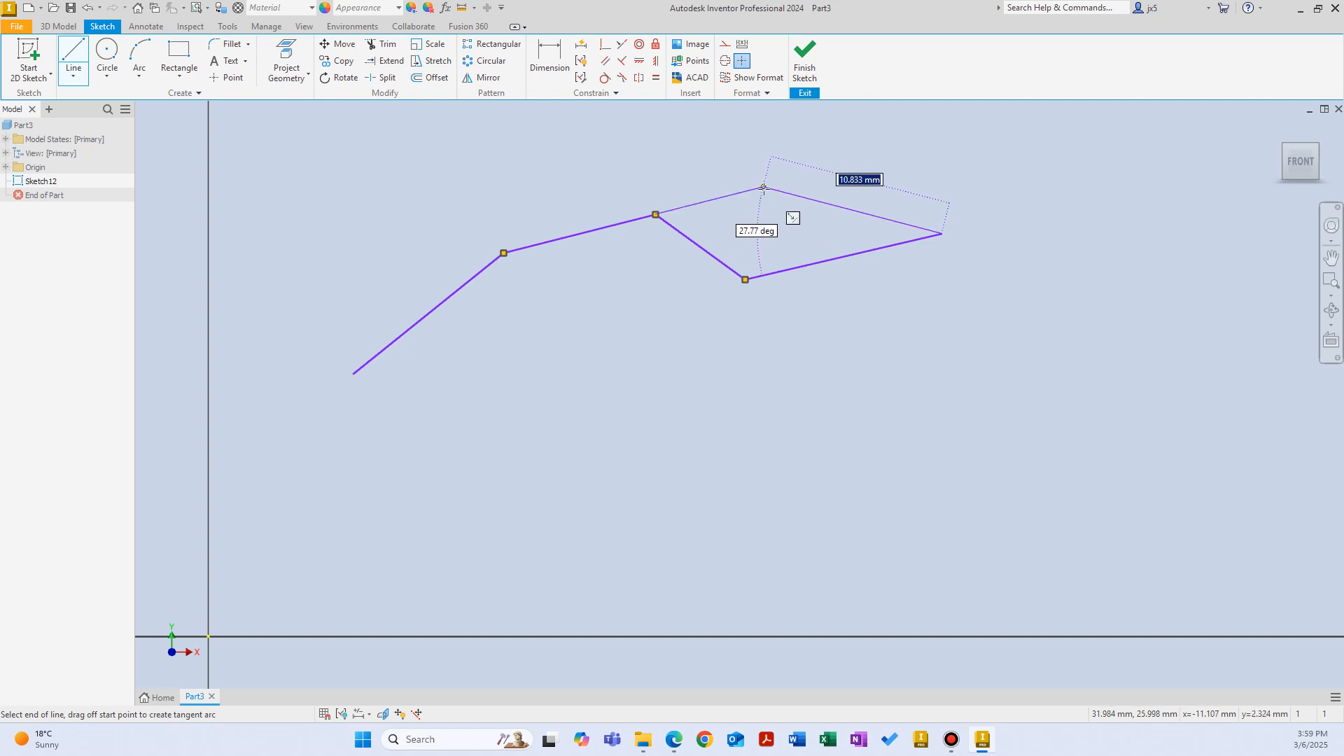
pyautogui.rightClick(754, 193)
pyautogui.click(813, 194)
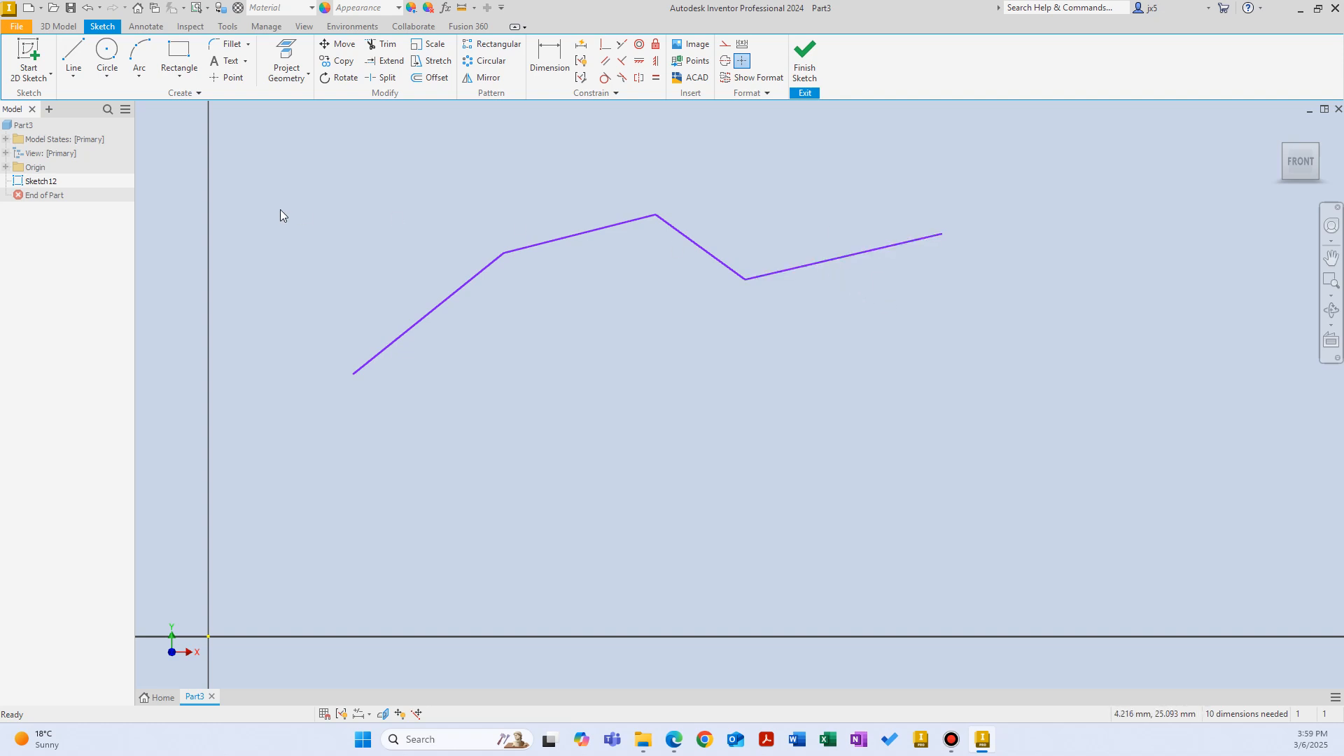
# Step: Delete all four connected lines together and undo the deletion
pyautogui.moveTo(281, 130)
pyautogui.mouseDown()
pyautogui.moveTo(926, 475)
pyautogui.moveTo(1124, 492)
pyautogui.mouseUp()
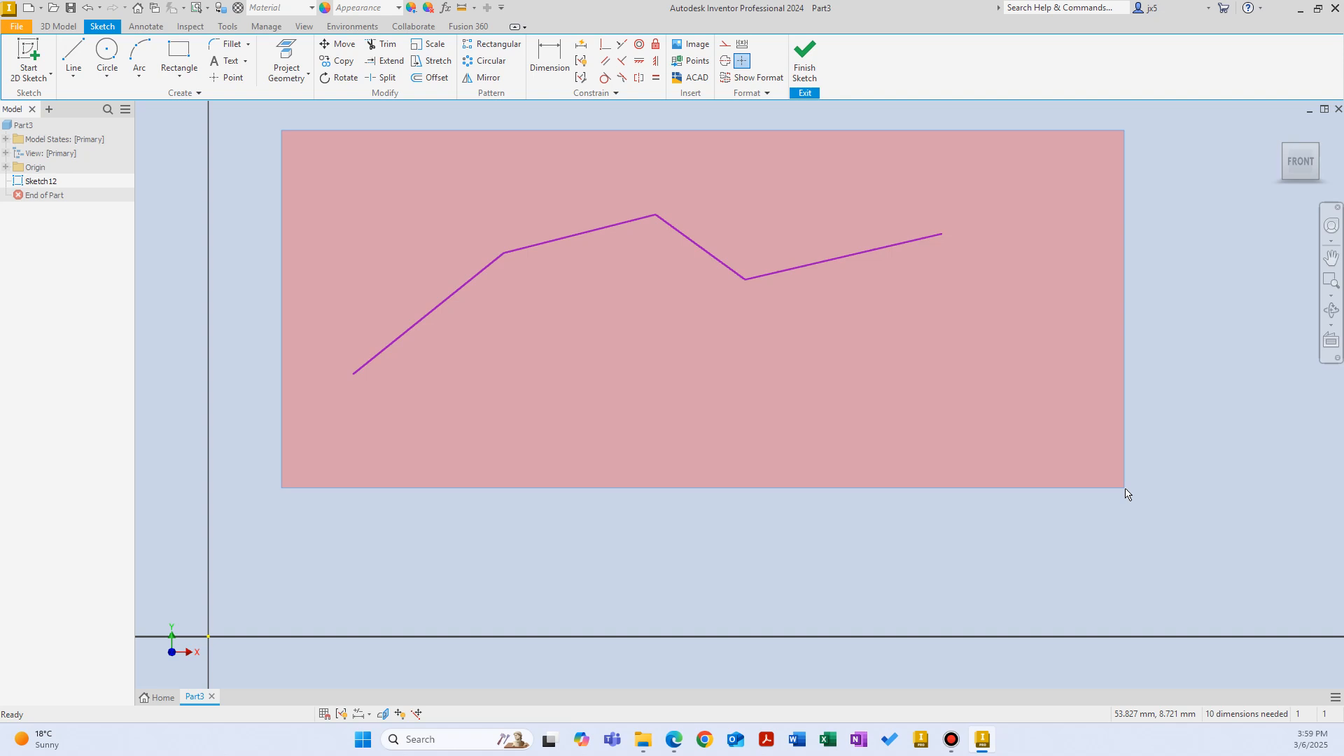
pyautogui.moveTo(1125, 492)
pyautogui.mouseDown()
pyautogui.moveTo(986, 446)
pyautogui.moveTo(1095, 497)
pyautogui.moveTo(1040, 469)
pyautogui.moveTo(1013, 429)
pyautogui.moveTo(1065, 470)
pyautogui.mouseUp()
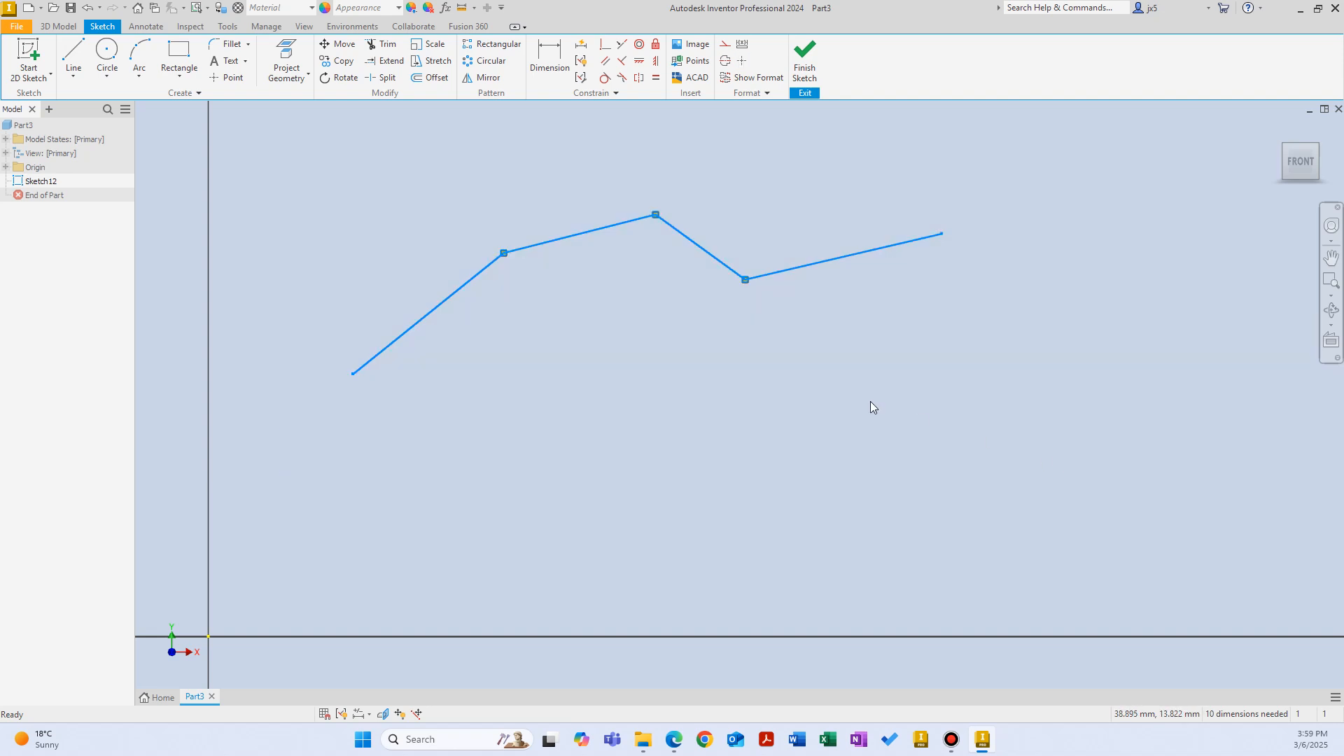
pyautogui.press('Delete')
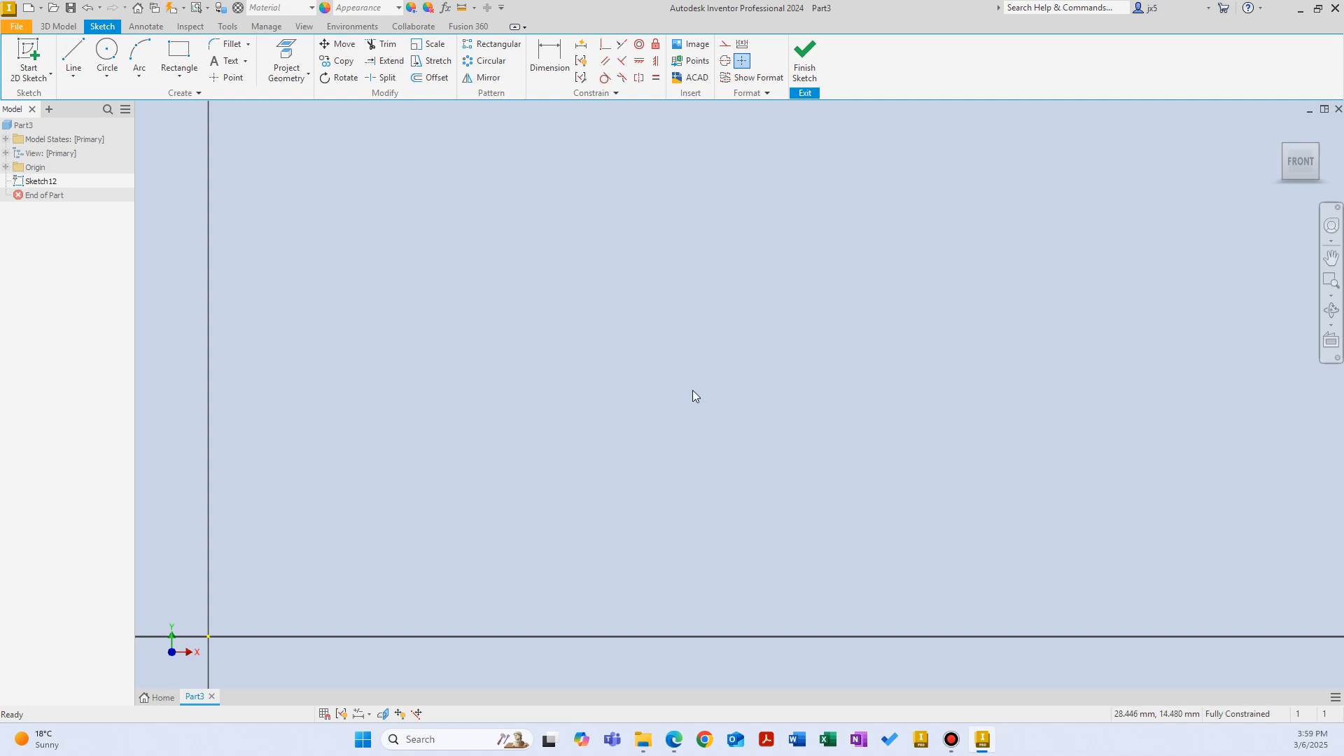
pyautogui.click(87, 8)
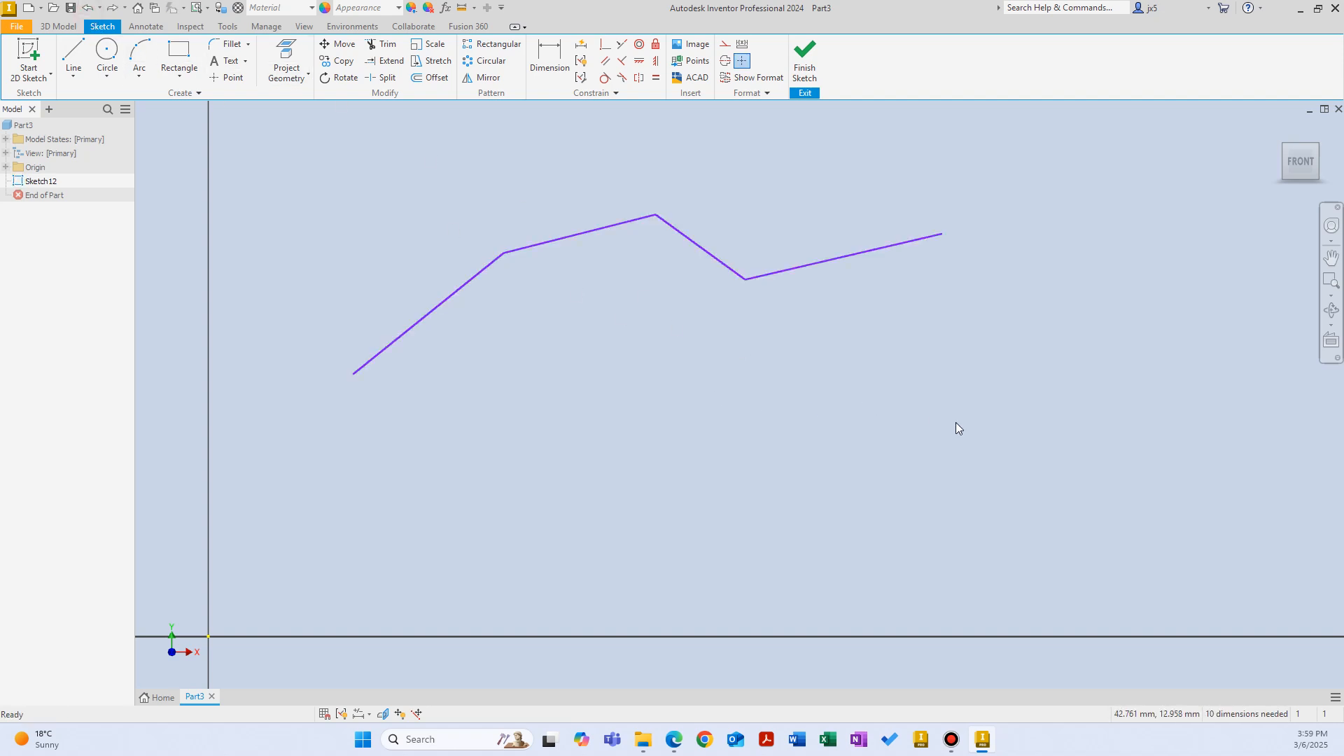
# Step: Try window and crossing selections on the line chain, clearing the selection between attempts
pyautogui.moveTo(1032, 455)
pyautogui.mouseDown()
pyautogui.moveTo(777, 284)
pyautogui.moveTo(373, 212)
pyautogui.moveTo(322, 215)
pyautogui.moveTo(318, 183)
pyautogui.mouseUp()
pyautogui.click(321, 182)
pyautogui.moveTo(293, 135)
pyautogui.mouseDown()
pyautogui.moveTo(387, 273)
pyautogui.moveTo(540, 422)
pyautogui.mouseUp()
pyautogui.moveTo(279, 160); pyautogui.dragTo(461, 344)
pyautogui.moveTo(279, 153)
pyautogui.mouseDown()
pyautogui.moveTo(354, 264)
pyautogui.moveTo(514, 393)
pyautogui.mouseUp()
pyautogui.click(573, 343)
pyautogui.moveTo(546, 373); pyautogui.dragTo(430, 297)
pyautogui.click(492, 374)
# Step: Delete the three lines that follow the first slanted line of the chain
pyautogui.moveTo(960, 349); pyautogui.dragTo(576, 141)
pyautogui.press('Delete')
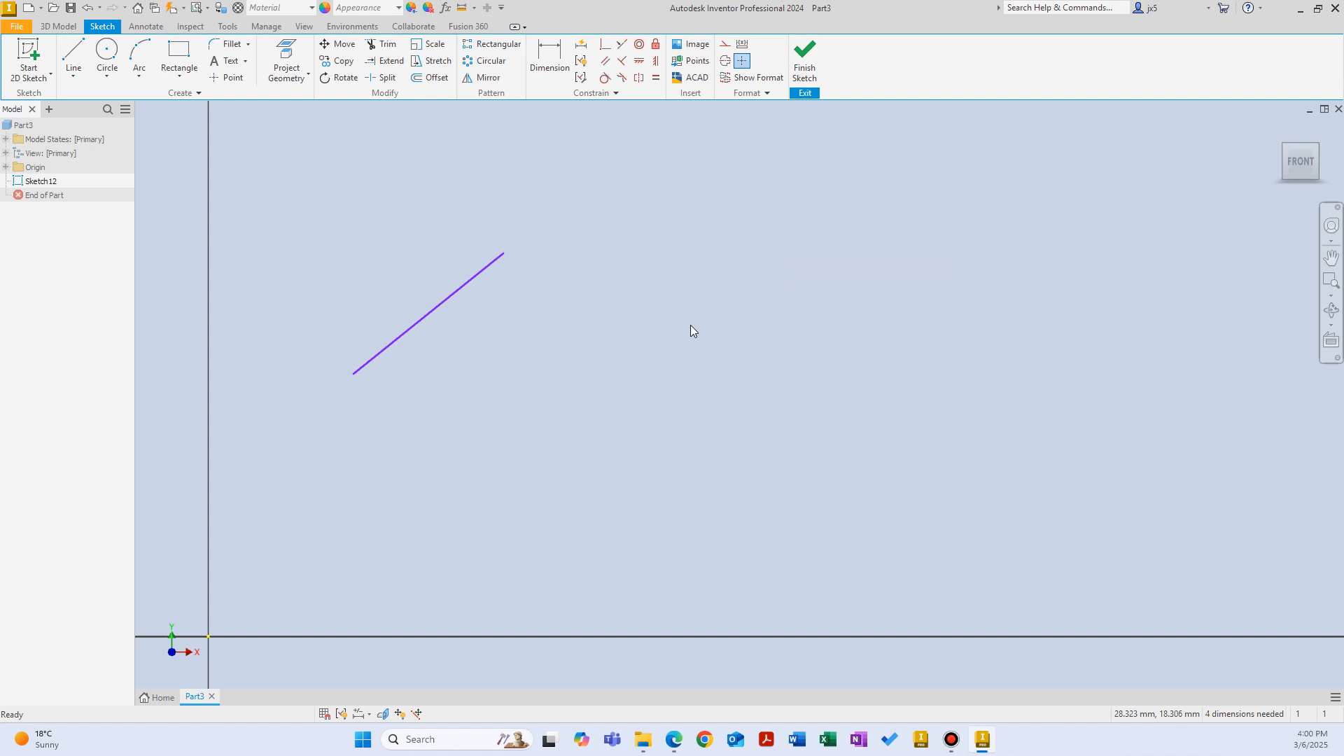
# Step: Shift the remaining slanted line slightly to the left and stretch its upper endpoint up and to the right
pyautogui.click(451, 292)
pyautogui.click(510, 306)
pyautogui.moveTo(447, 302)
pyautogui.mouseDown()
pyautogui.moveTo(451, 331)
pyautogui.moveTo(441, 213)
pyautogui.moveTo(468, 334)
pyautogui.moveTo(369, 298)
pyautogui.moveTo(434, 300)
pyautogui.mouseUp()
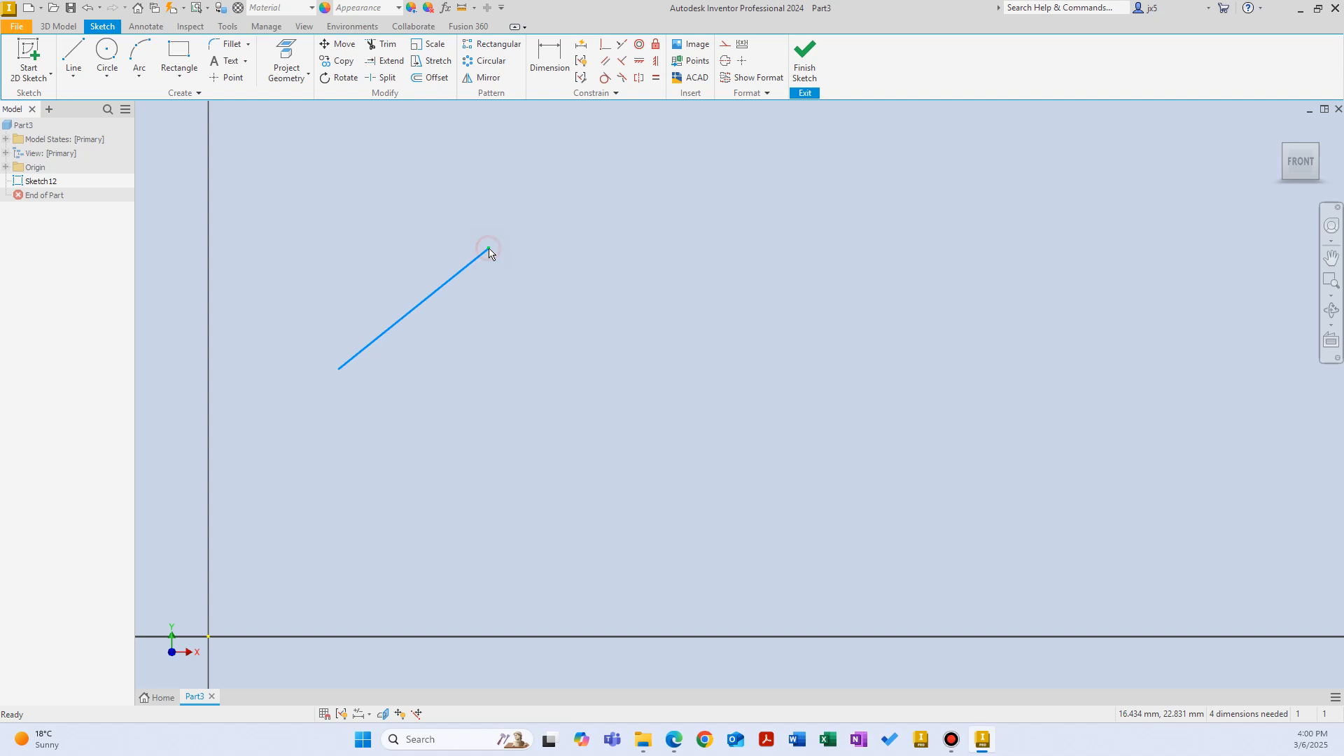
pyautogui.moveTo(490, 250)
pyautogui.mouseDown()
pyautogui.moveTo(524, 367)
pyautogui.moveTo(411, 187)
pyautogui.moveTo(569, 245)
pyautogui.moveTo(565, 207)
pyautogui.mouseUp()
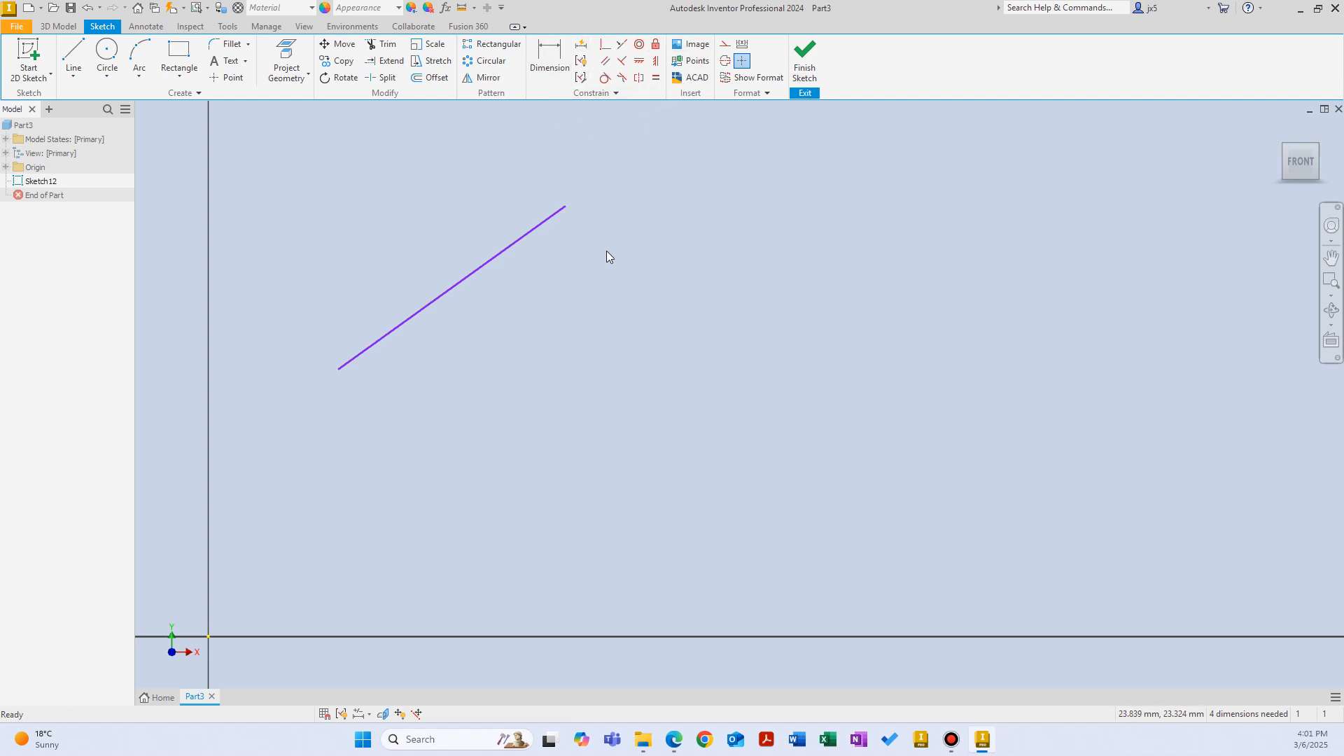
pyautogui.rightClick(616, 319)
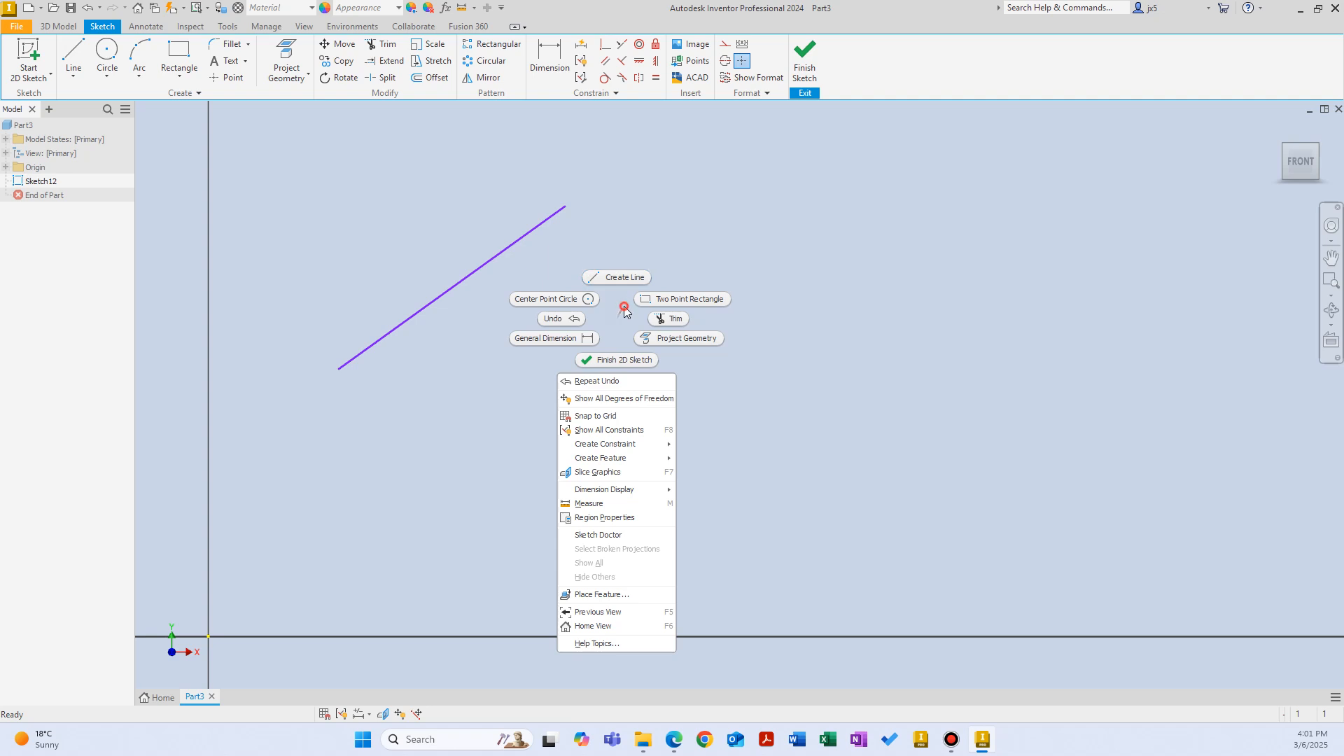
pyautogui.click(620, 278)
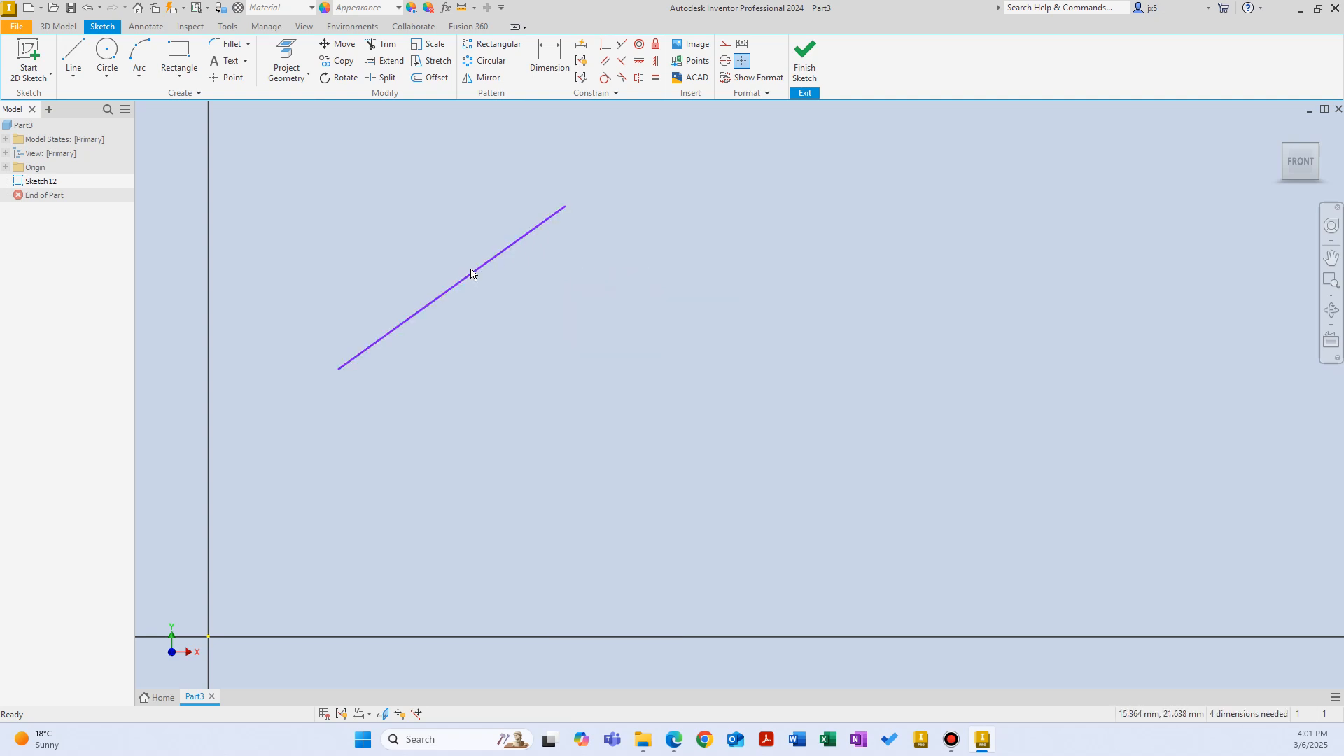
pyautogui.press('Escape')
pyautogui.hotkey('ctrl', 'a')
# Step: Apply a Horizontal constraint to the slanted line
pyautogui.click(642, 63)
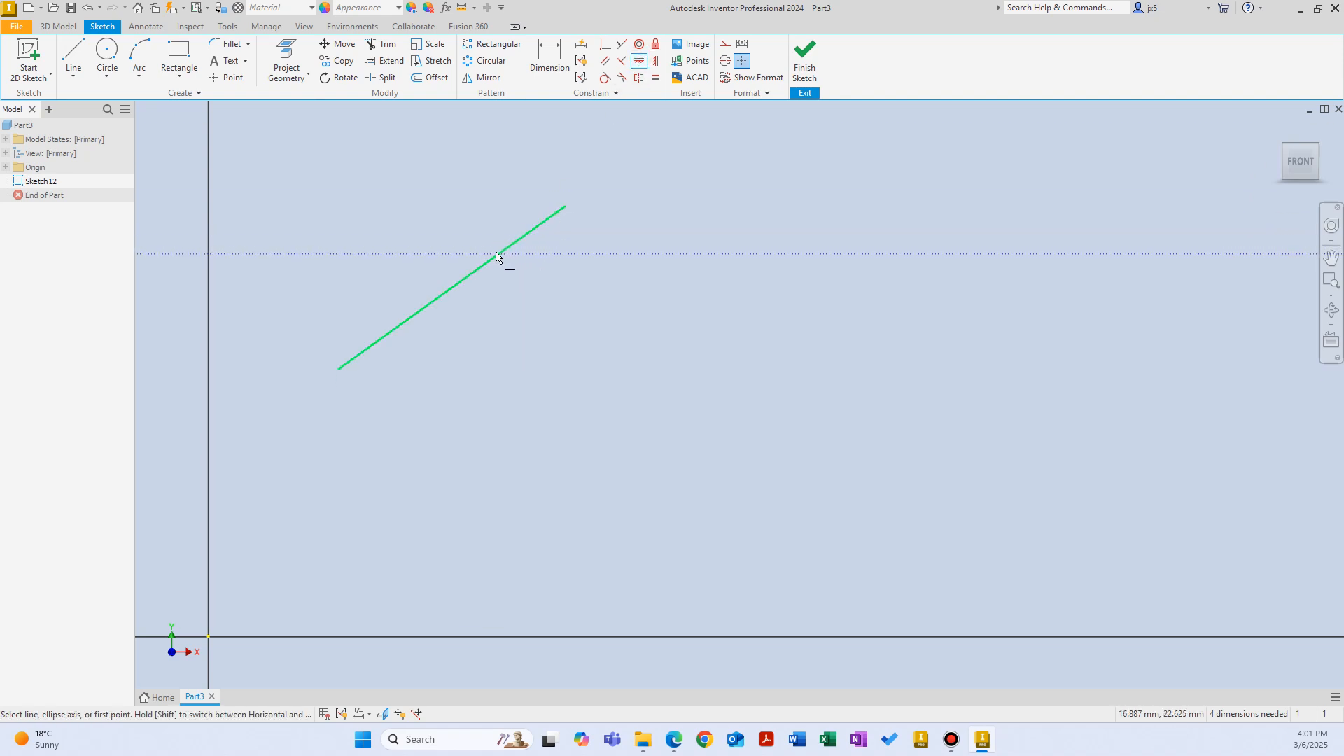
pyautogui.click(460, 287)
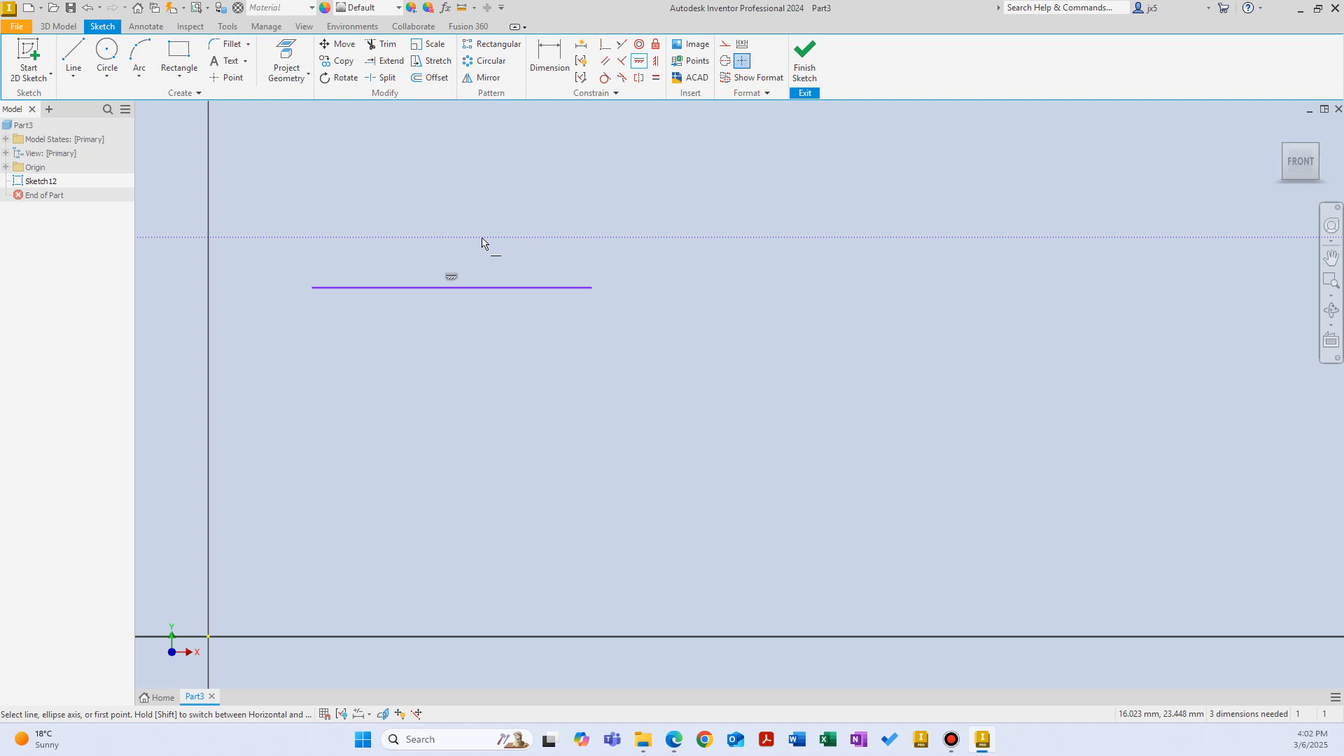
pyautogui.rightClick(482, 239)
pyautogui.click(542, 236)
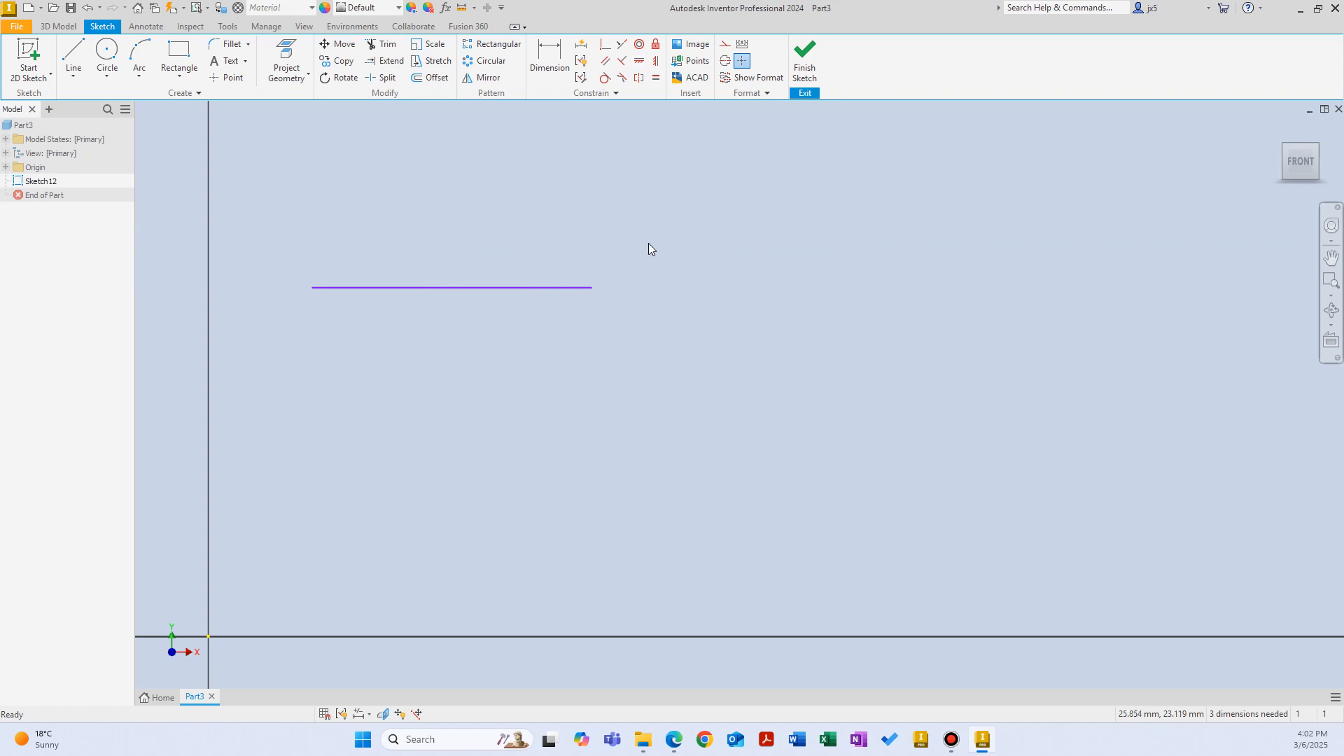
# Step: Sketch a single slanted line rising to the right, placed to the right of the horizontal line
pyautogui.moveTo(792, 258); pyautogui.dragTo(596, 277, button='middle')
pyautogui.rightClick(571, 318)
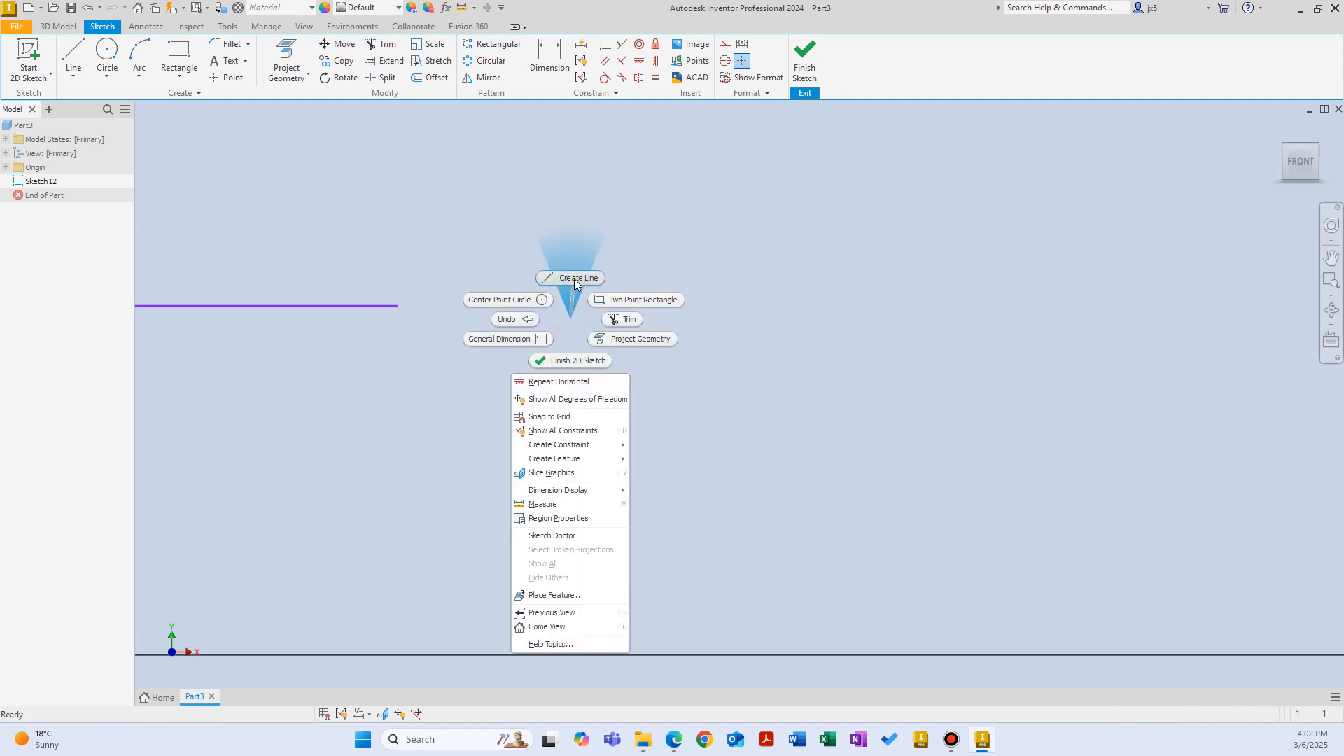
pyautogui.click(574, 279)
pyautogui.click(553, 364)
pyautogui.click(742, 221)
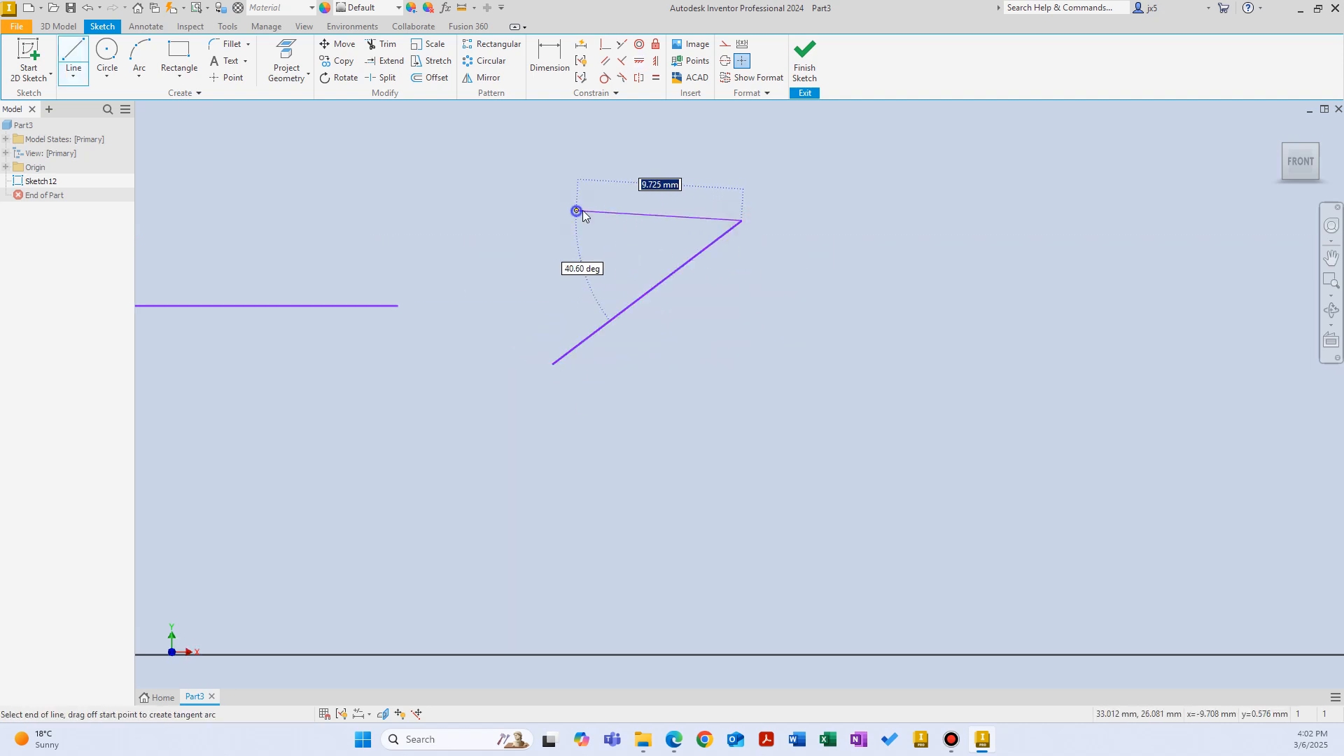
pyautogui.press('Escape')
# Step: Apply a Vertical constraint to the new slanted line beside the horizontal line
pyautogui.moveTo(747, 186); pyautogui.dragTo(661, 210, button='middle')
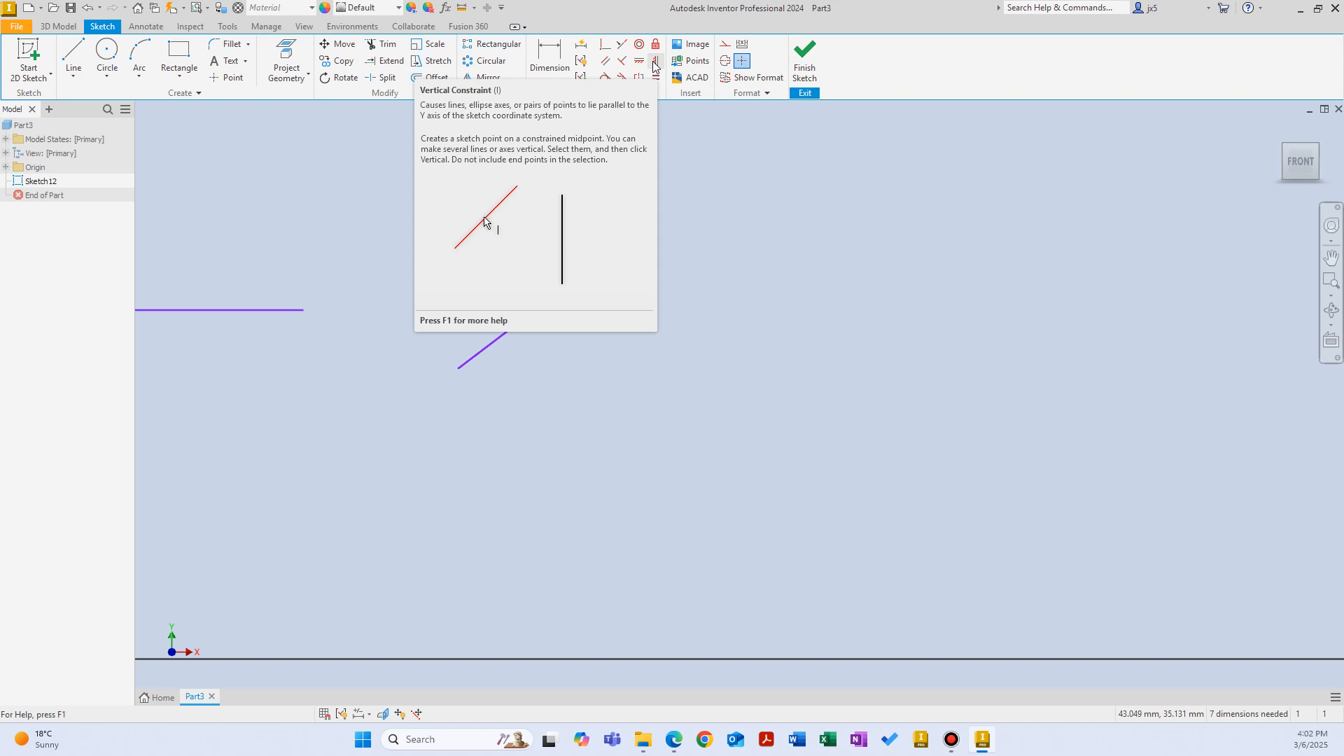
pyautogui.click(655, 67)
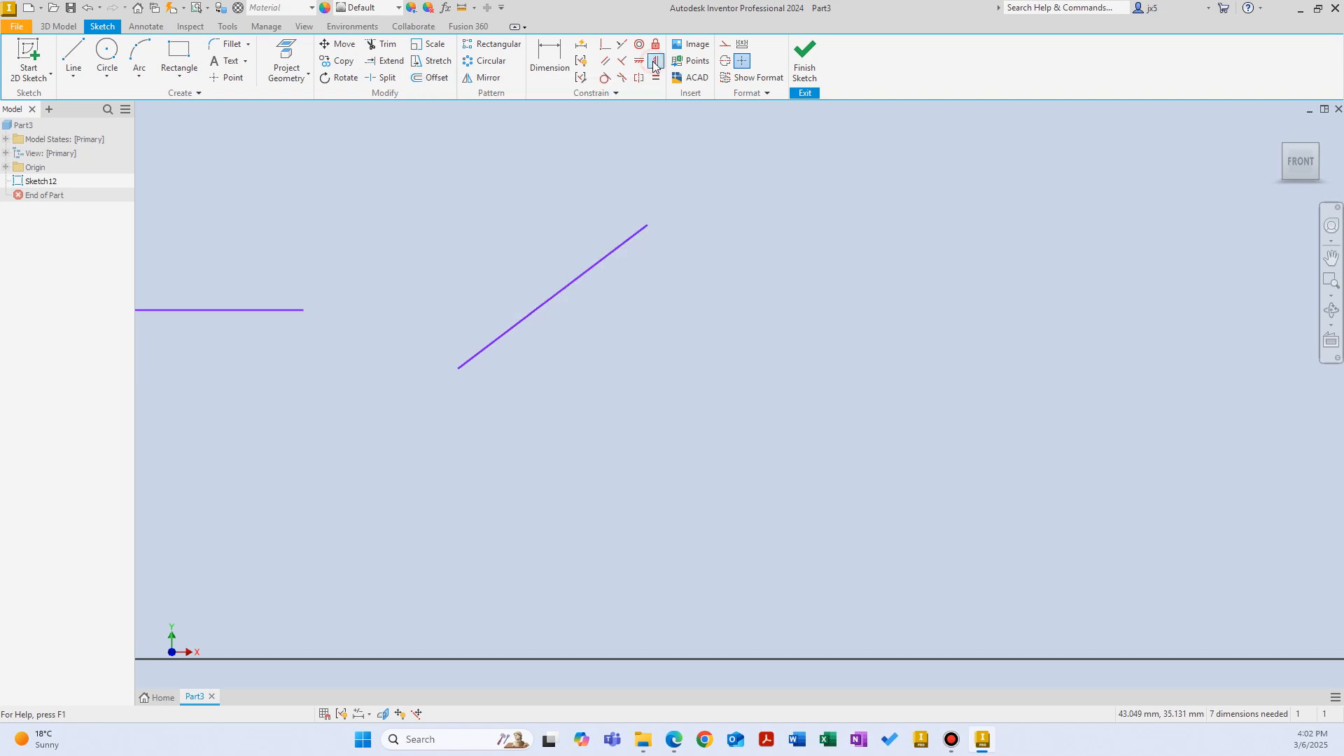
pyautogui.click(580, 275)
pyautogui.rightClick(602, 218)
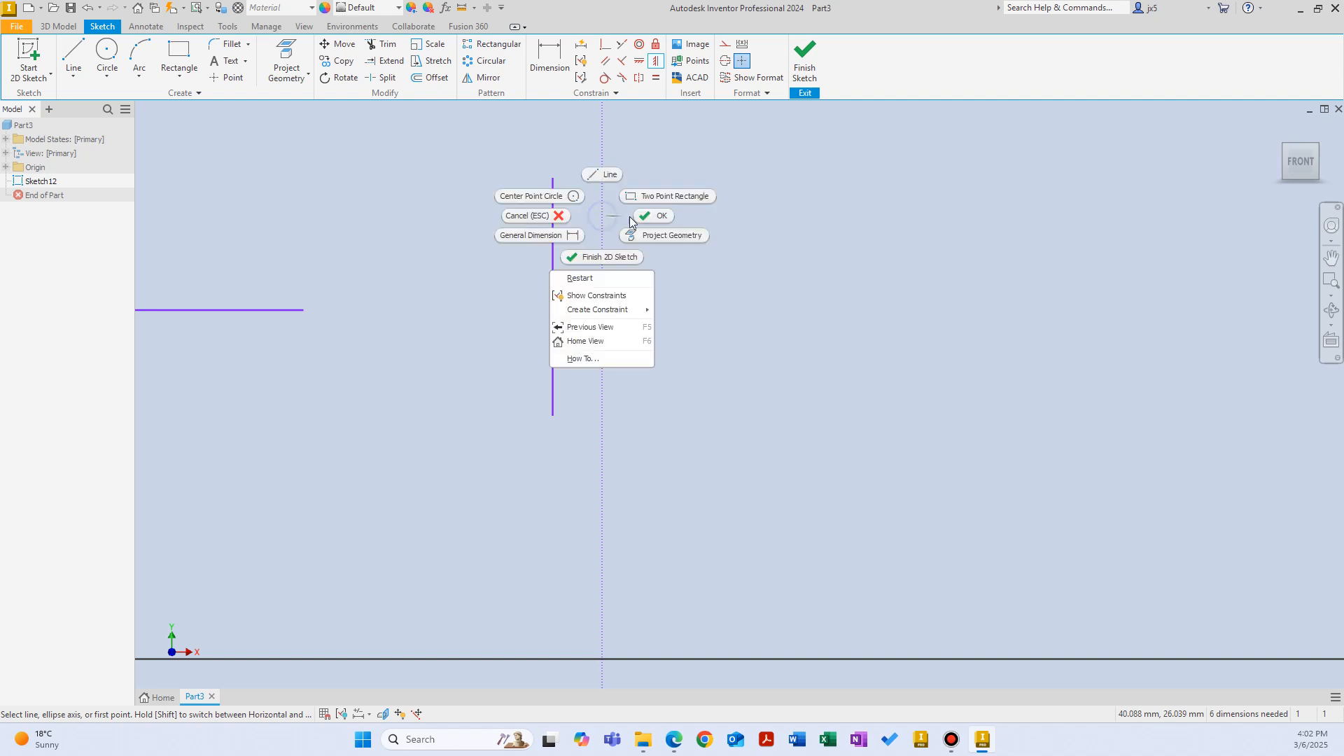
pyautogui.click(645, 218)
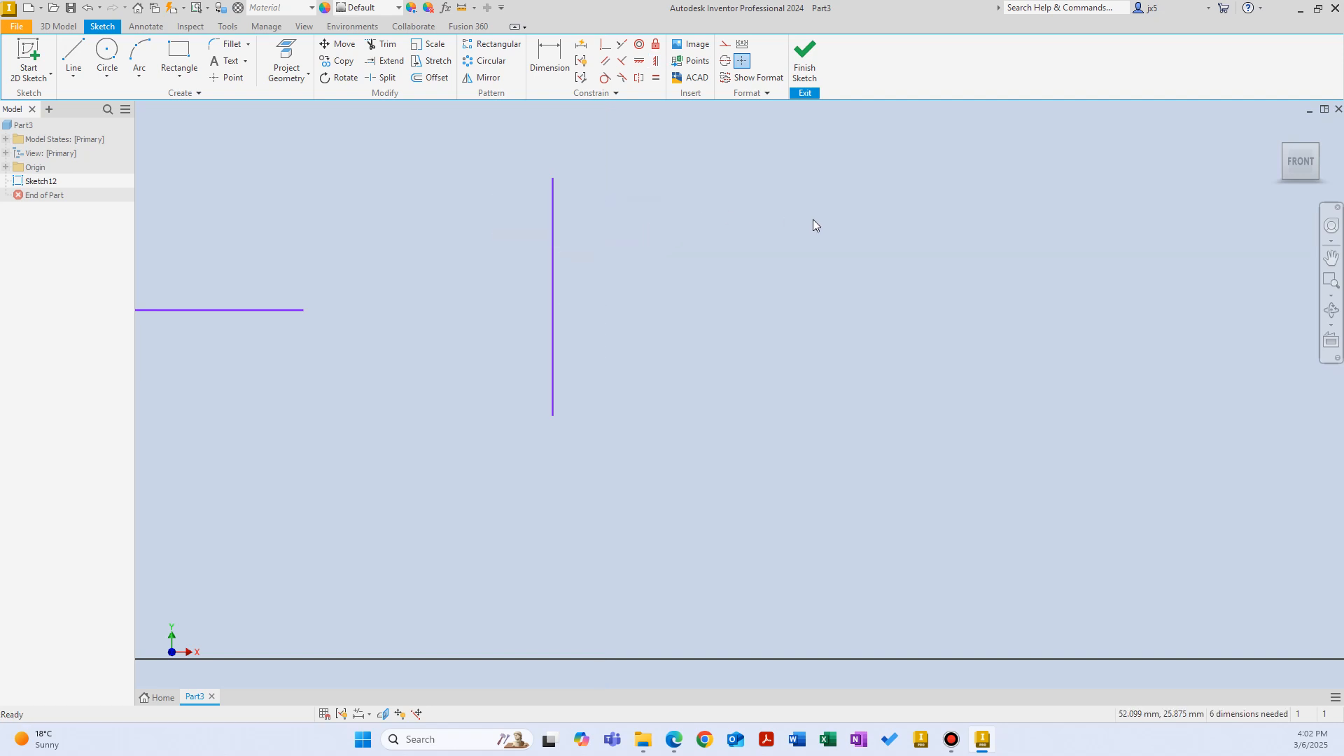
# Step: Sketch a steep slanted line rising to the right in the empty area to the right of the vertical line
pyautogui.moveTo(837, 224)
pyautogui.mouseDown(button='middle')
pyautogui.moveTo(546, 238)
pyautogui.moveTo(540, 251)
pyautogui.mouseUp(button='middle')
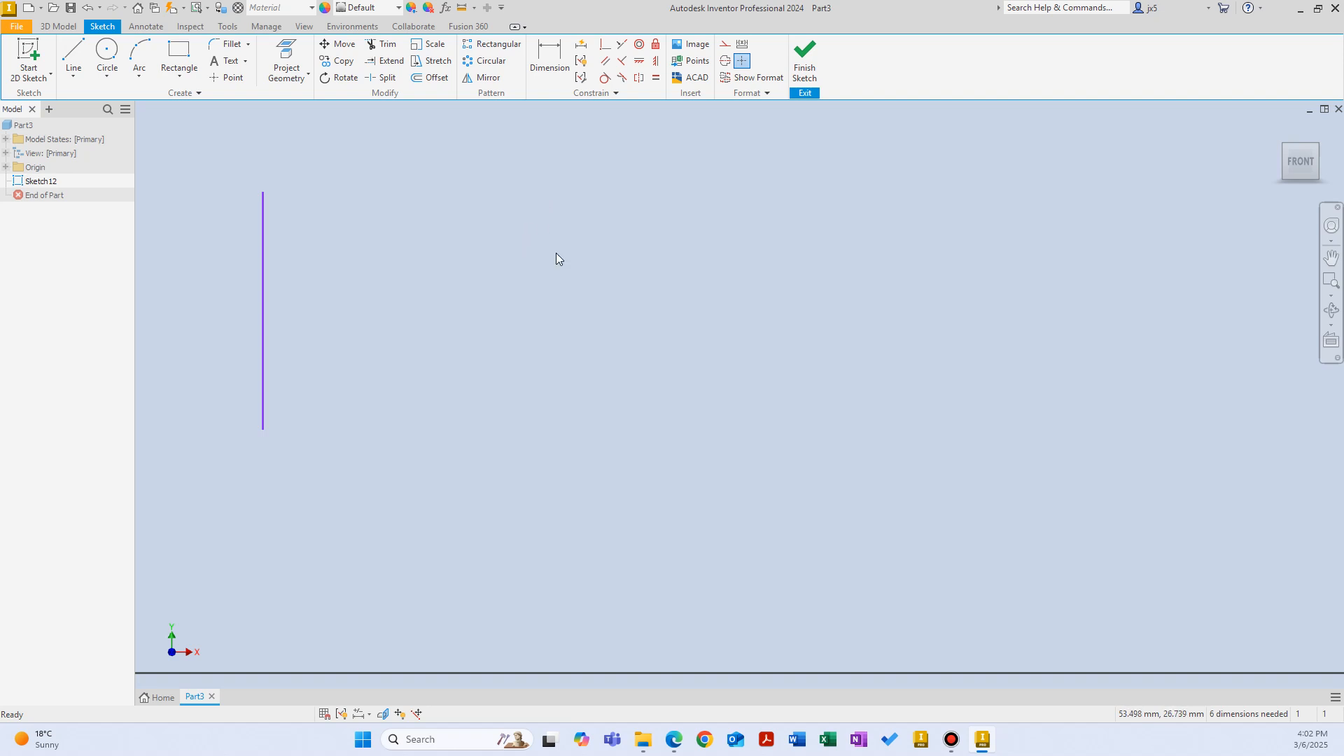
pyautogui.moveTo(594, 288); pyautogui.dragTo(516, 294, button='middle')
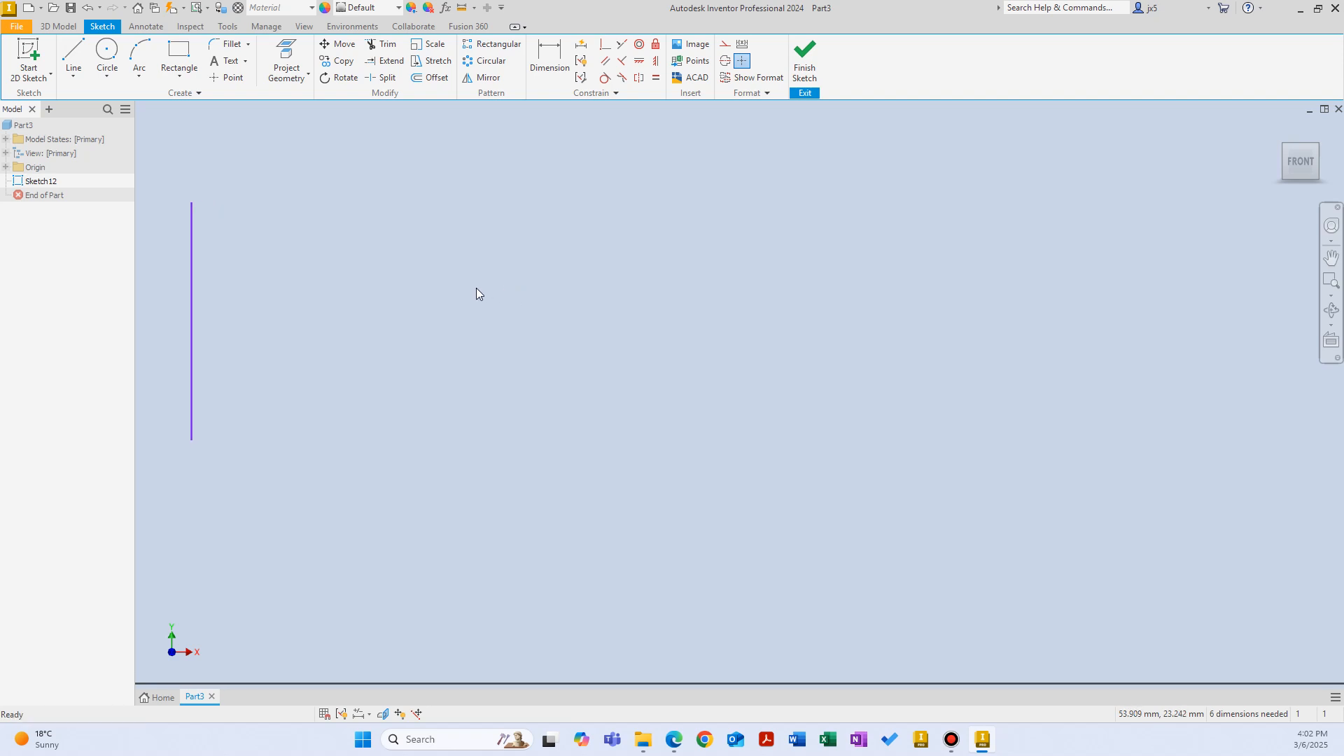
pyautogui.rightClick(489, 350)
pyautogui.click(486, 320)
pyautogui.click(435, 384)
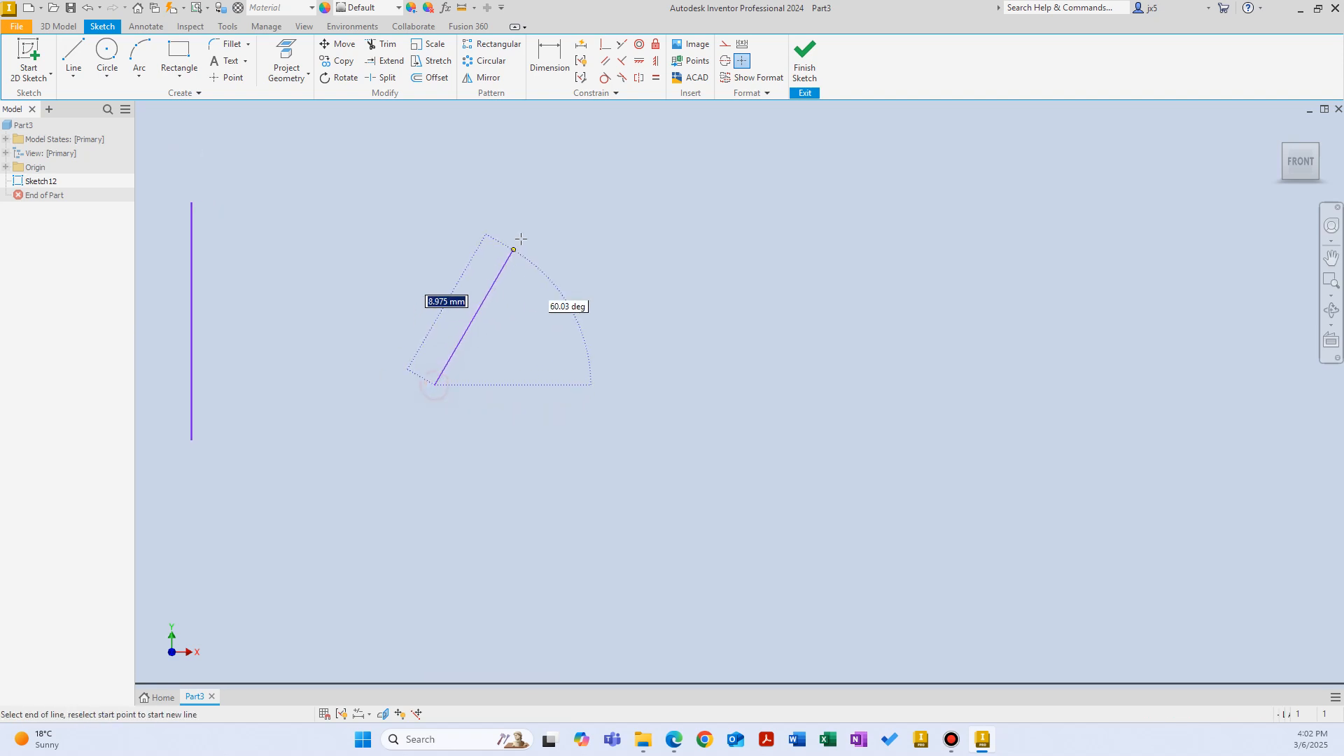
pyautogui.click(536, 217)
pyautogui.rightClick(603, 223)
pyautogui.click(648, 223)
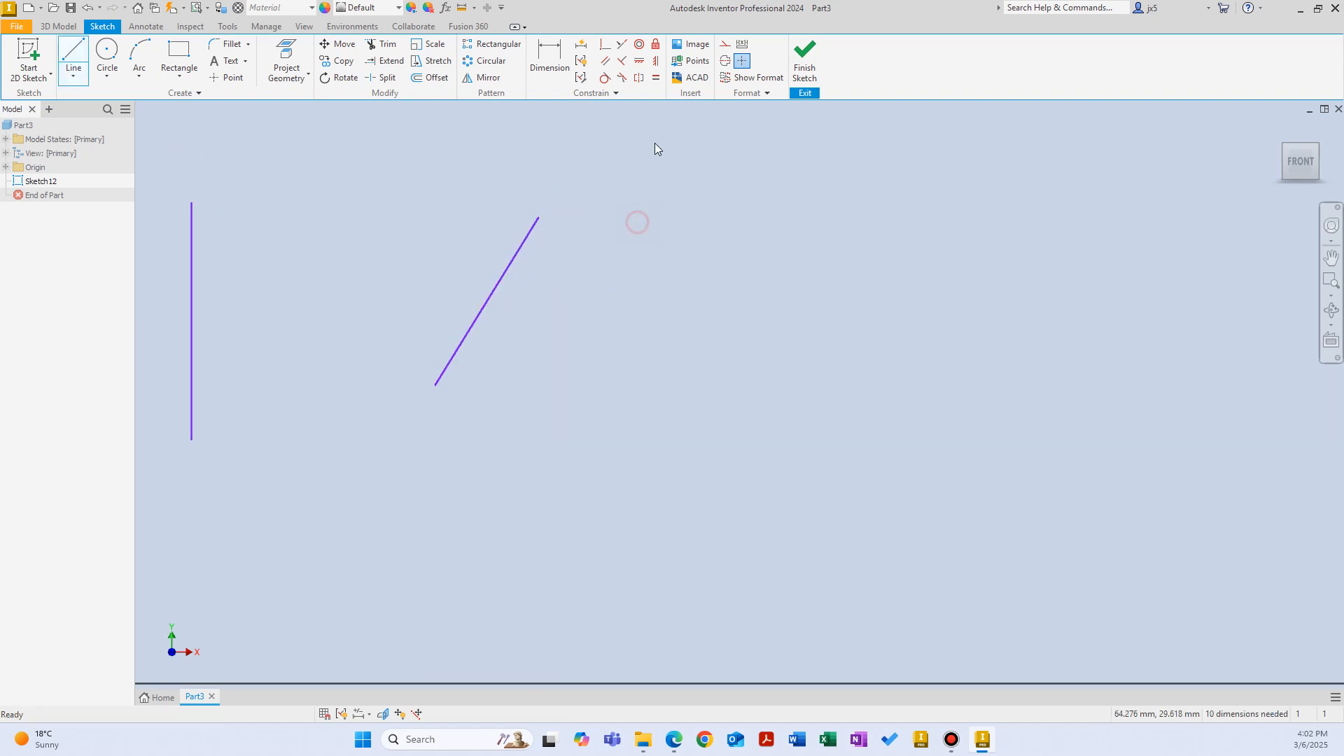
# Step: Sketch a nearly vertical line leaning slightly left, to the right of the slanted line
pyautogui.rightClick(659, 308)
pyautogui.click(657, 268)
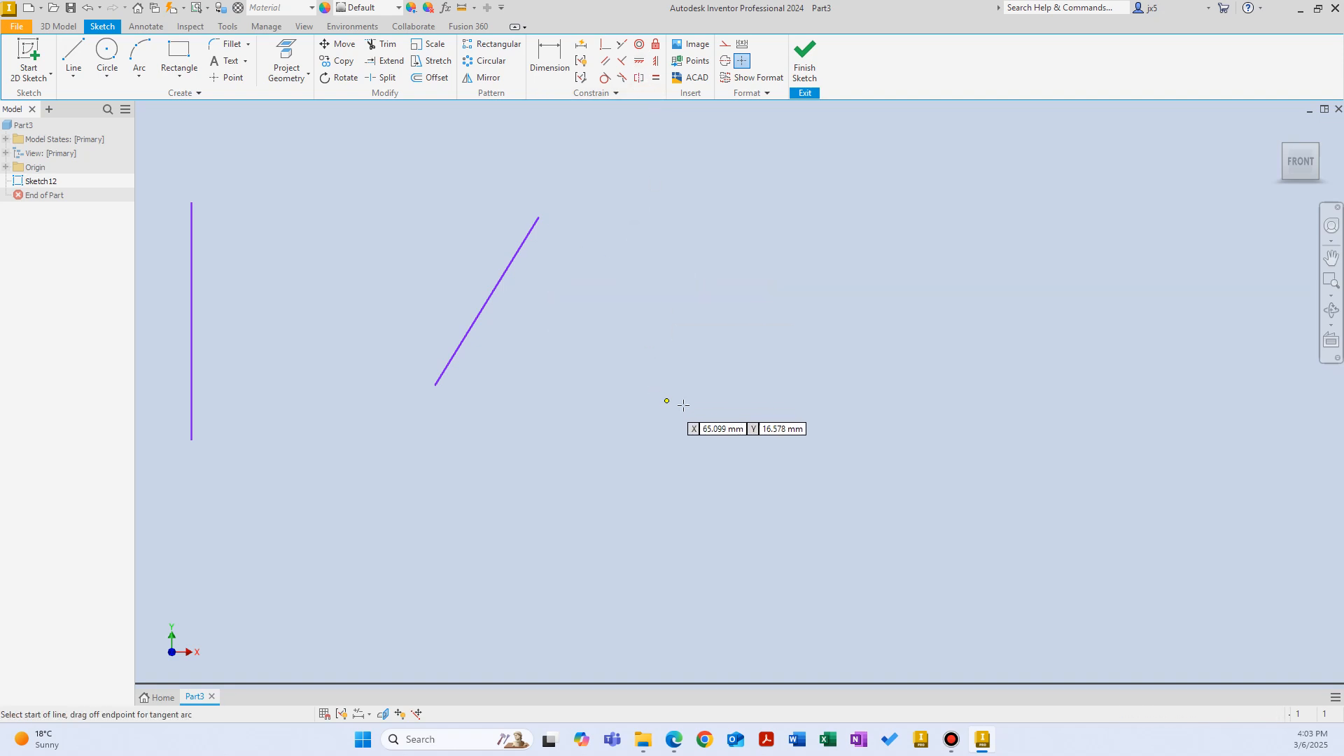
pyautogui.click(689, 404)
pyautogui.click(676, 239)
pyautogui.rightClick(755, 234)
pyautogui.click(800, 236)
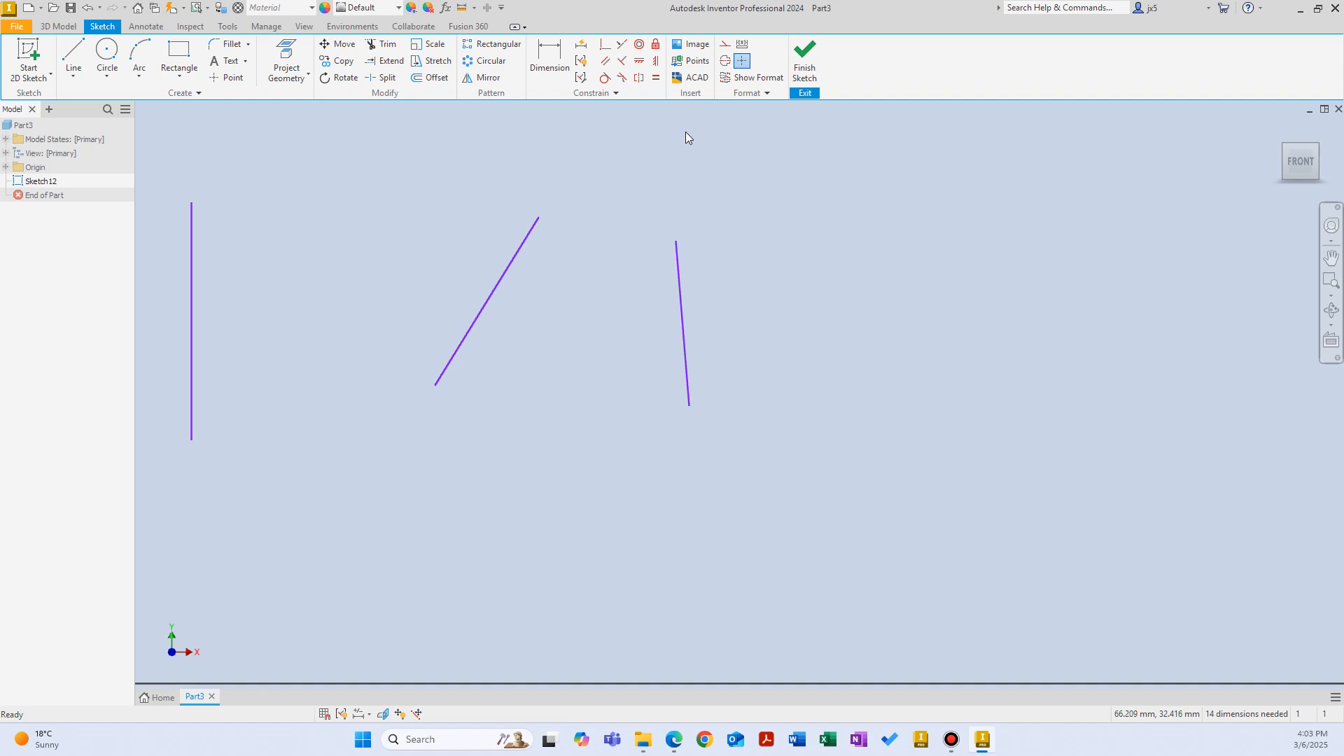
# Step: Apply a Perpendicular constraint between the slanted line and the nearly vertical line beside it
pyautogui.click(522, 244)
pyautogui.keyDown('ctrl'); pyautogui.click(679, 284); pyautogui.keyUp('ctrl')
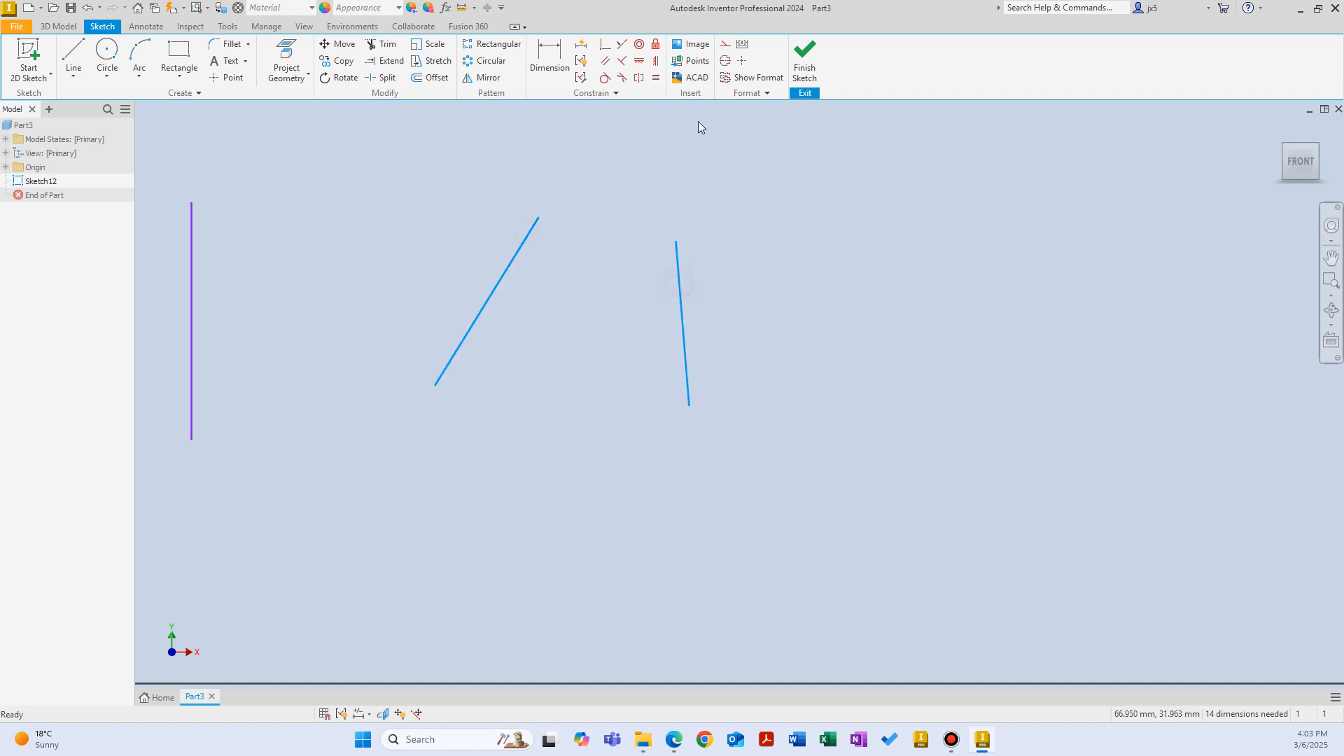
pyautogui.click(625, 64)
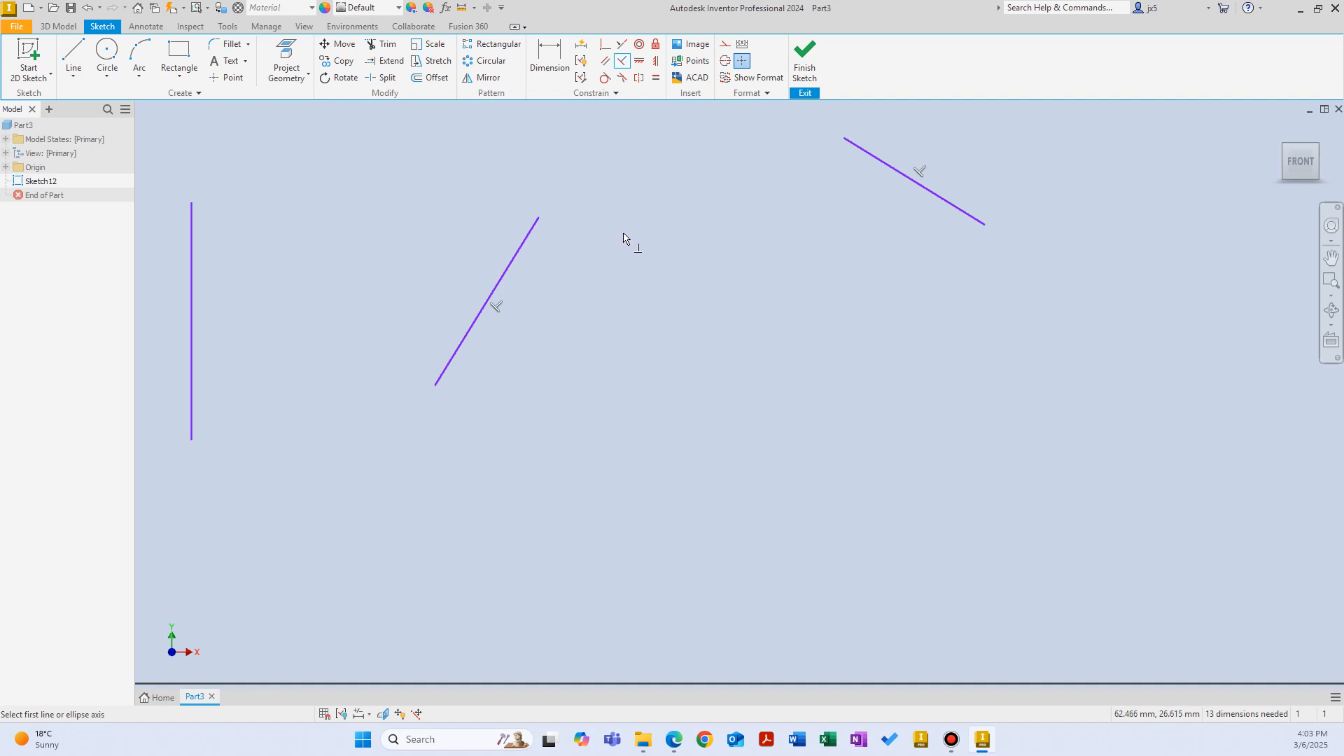
pyautogui.rightClick(673, 236)
pyautogui.click(714, 241)
# Step: Reposition the two perpendicular lines so they lie close together, with the second line just below and right of the first
pyautogui.moveTo(884, 170); pyautogui.dragTo(621, 372)
pyautogui.moveTo(523, 274); pyautogui.dragTo(491, 247)
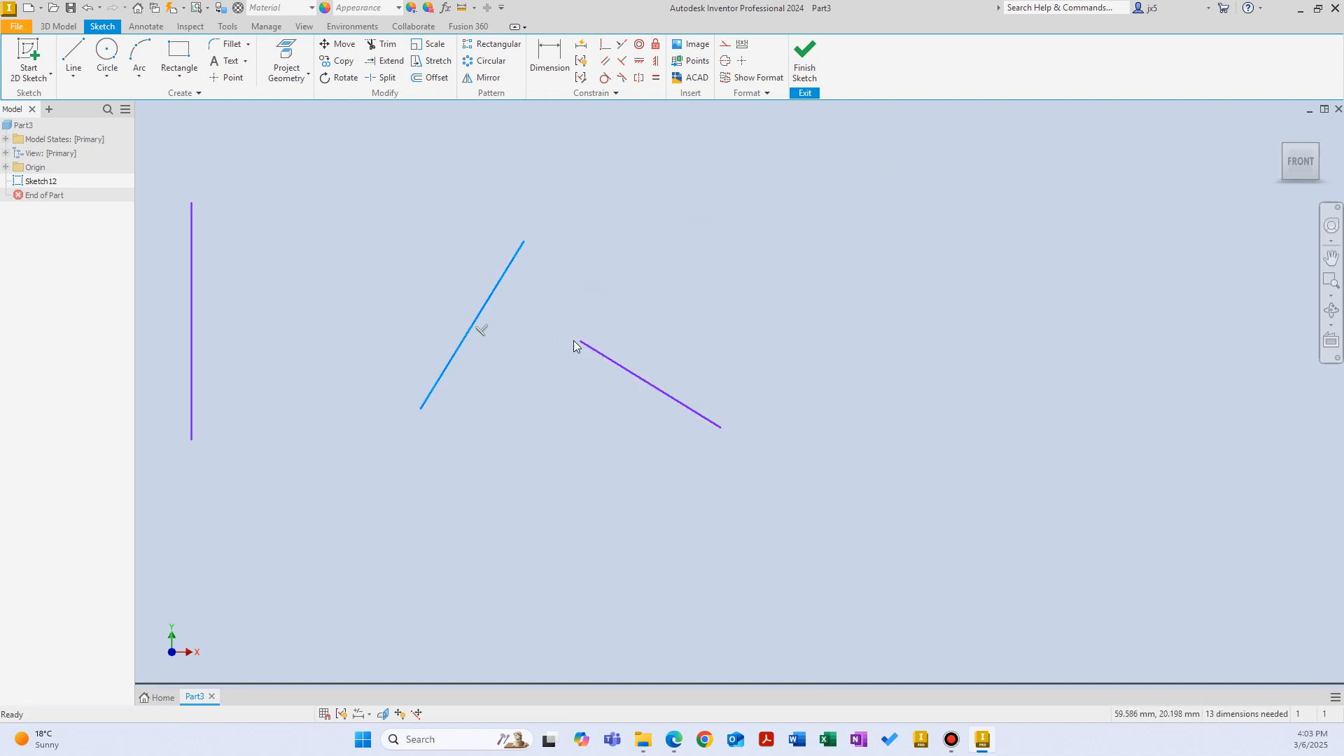
pyautogui.moveTo(599, 354)
pyautogui.mouseDown()
pyautogui.moveTo(579, 290)
pyautogui.moveTo(535, 370)
pyautogui.mouseUp()
pyautogui.click(696, 243)
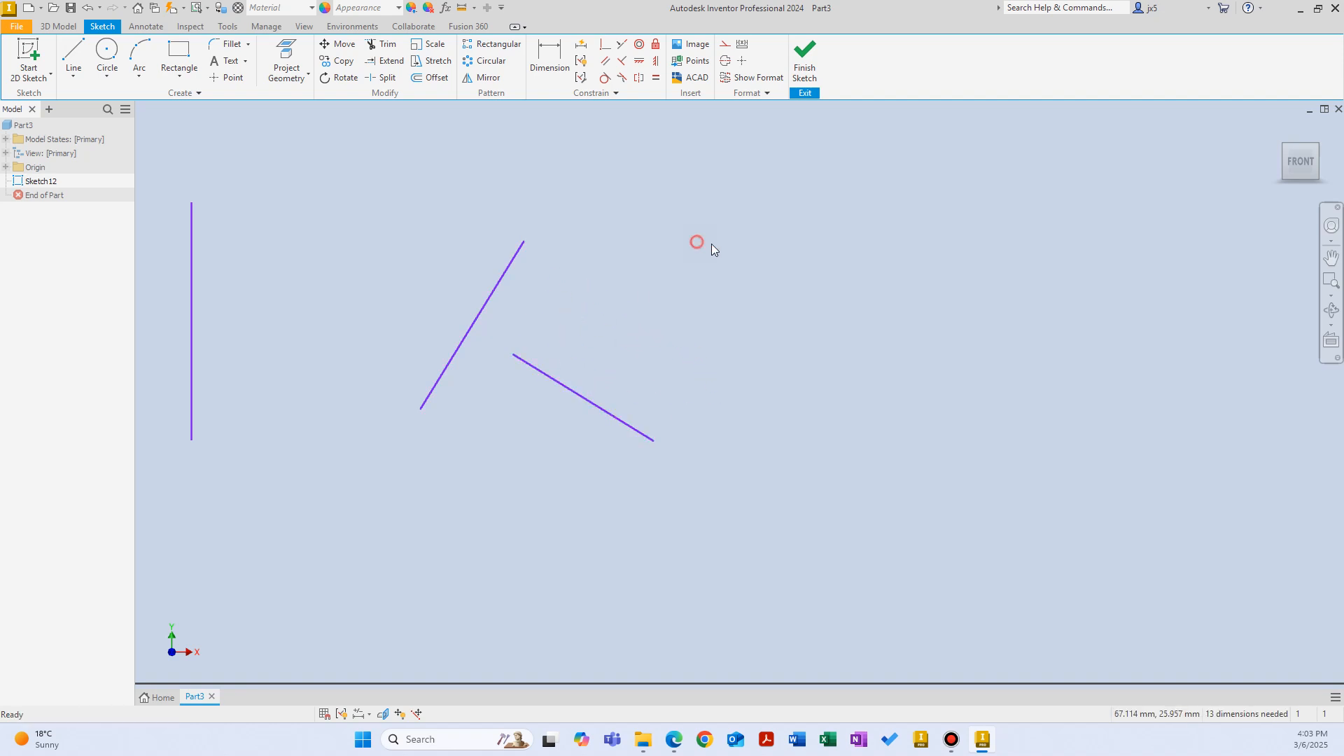
# Step: Sketch a steep line leaning slightly right in the empty area to the right of the perpendicular pair
pyautogui.moveTo(839, 325); pyautogui.dragTo(594, 335, button='middle')
pyautogui.rightClick(675, 315)
pyautogui.click(678, 280)
pyautogui.click(656, 364)
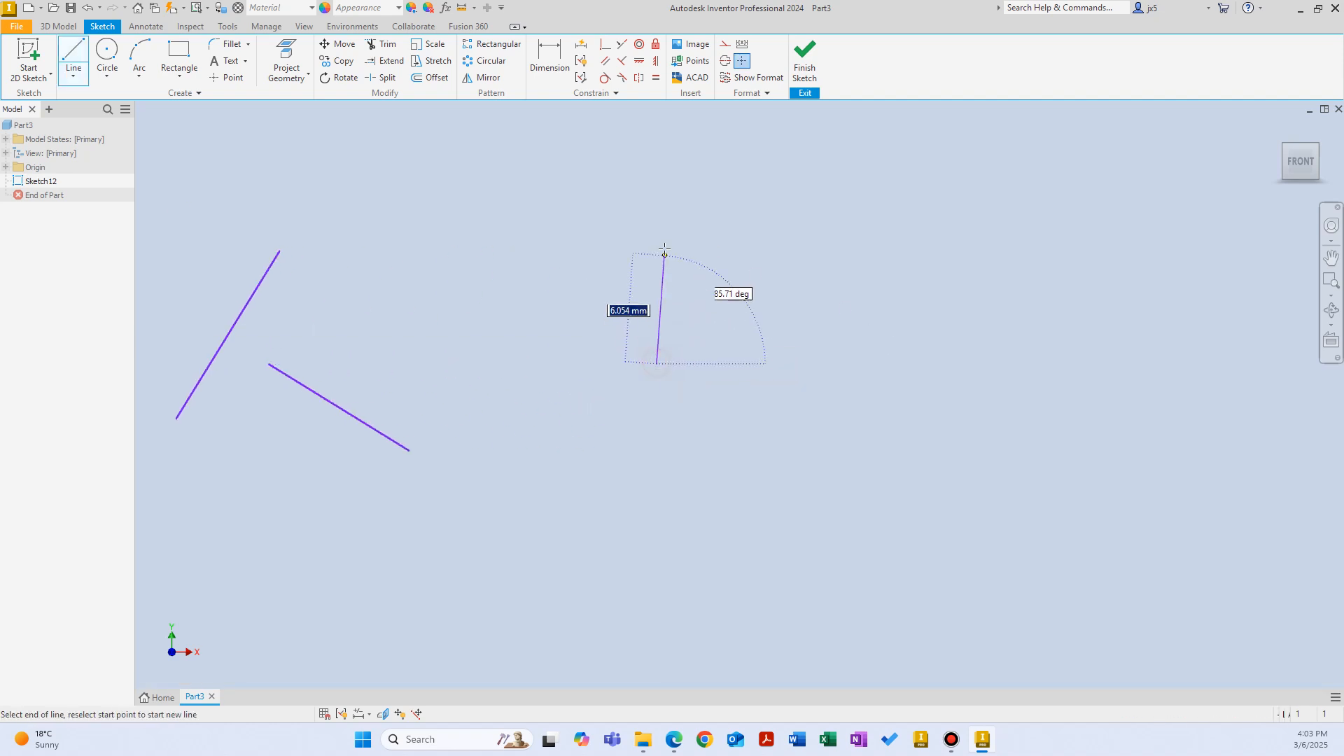
pyautogui.click(664, 242)
pyautogui.press('Escape')
# Step: Sketch a shorter slanted line rising to the right, placed to the right of the steep line
pyautogui.rightClick(881, 303)
pyautogui.click(868, 301)
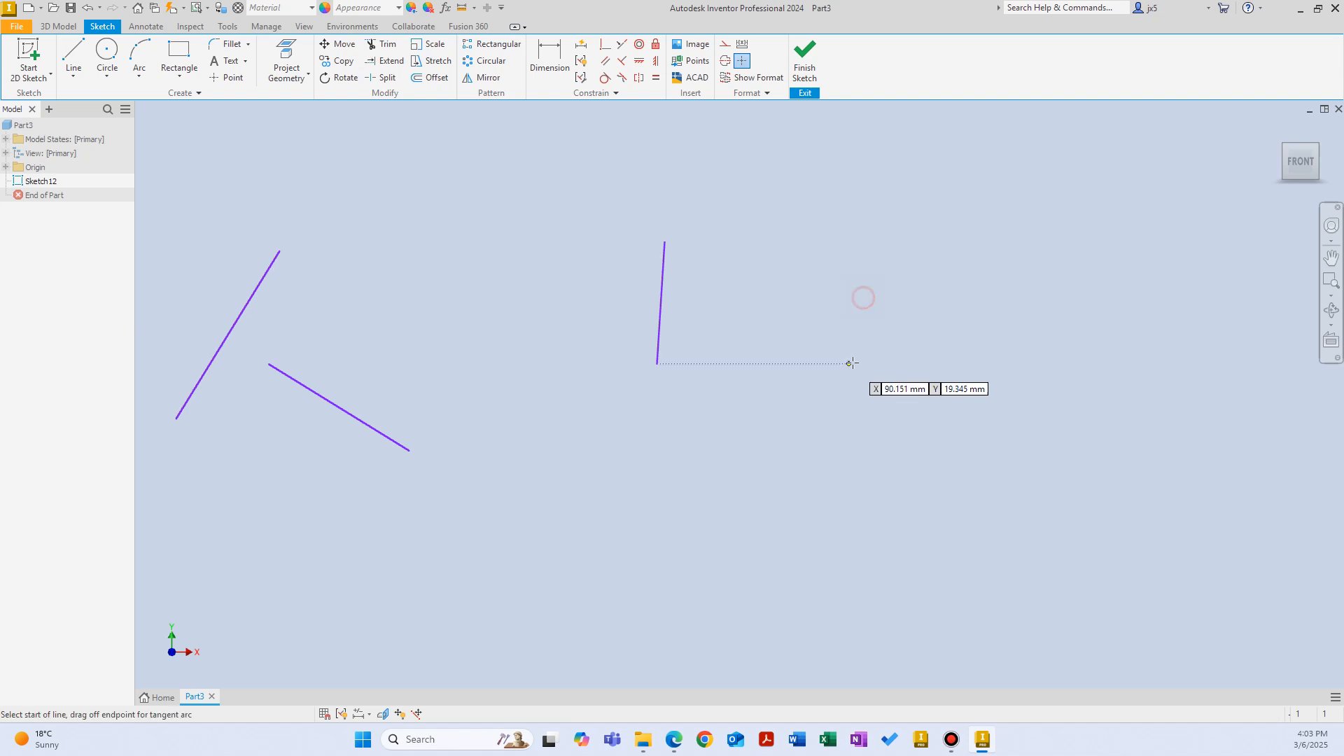
pyautogui.click(864, 347)
pyautogui.click(935, 267)
pyautogui.rightClick(810, 250)
pyautogui.click(852, 253)
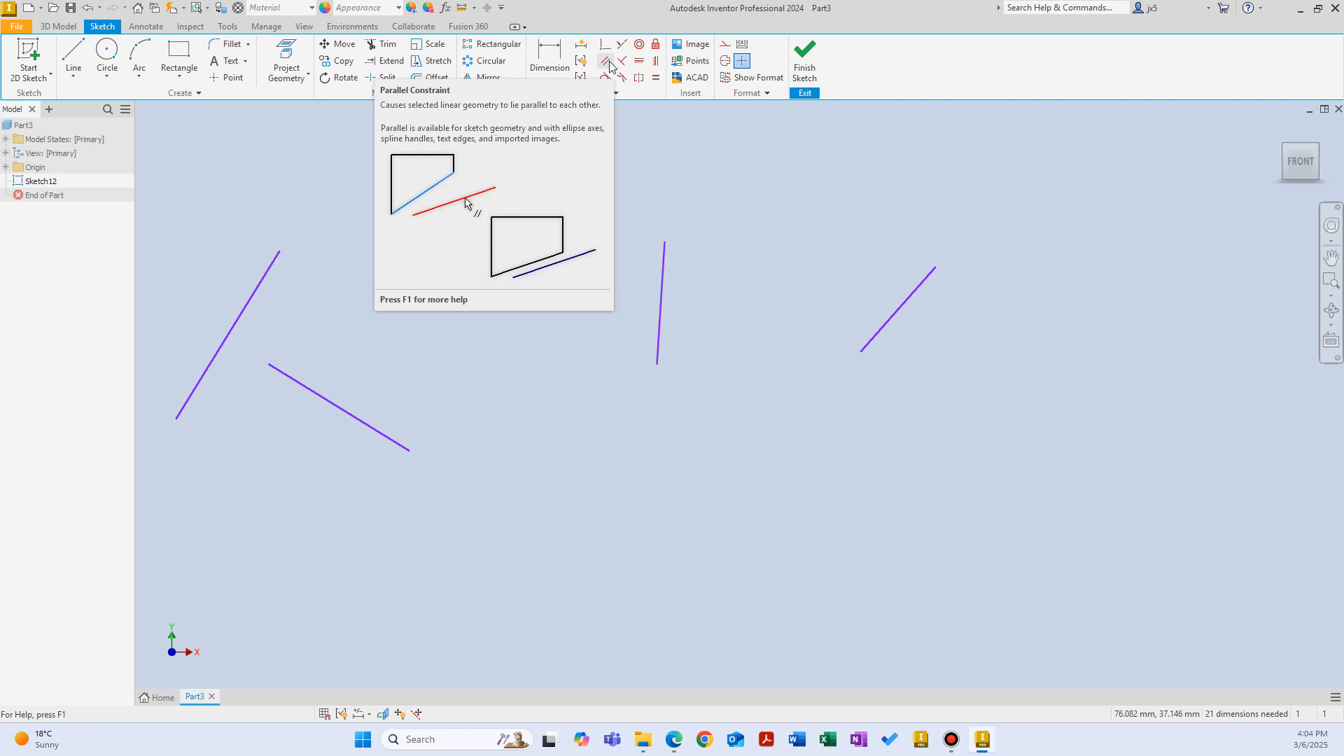
# Step: Apply a Parallel constraint to the steep line and the shorter slanted line beside it
pyautogui.click(606, 63)
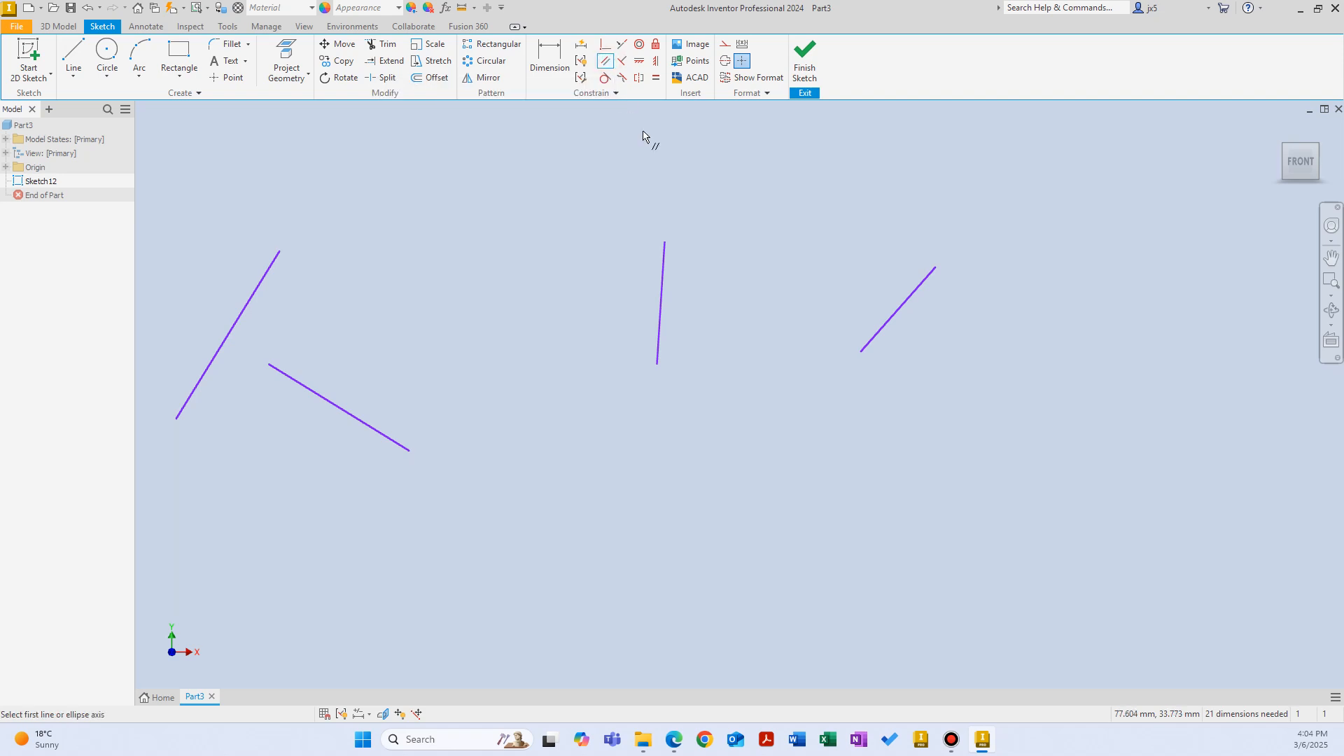
pyautogui.click(663, 263)
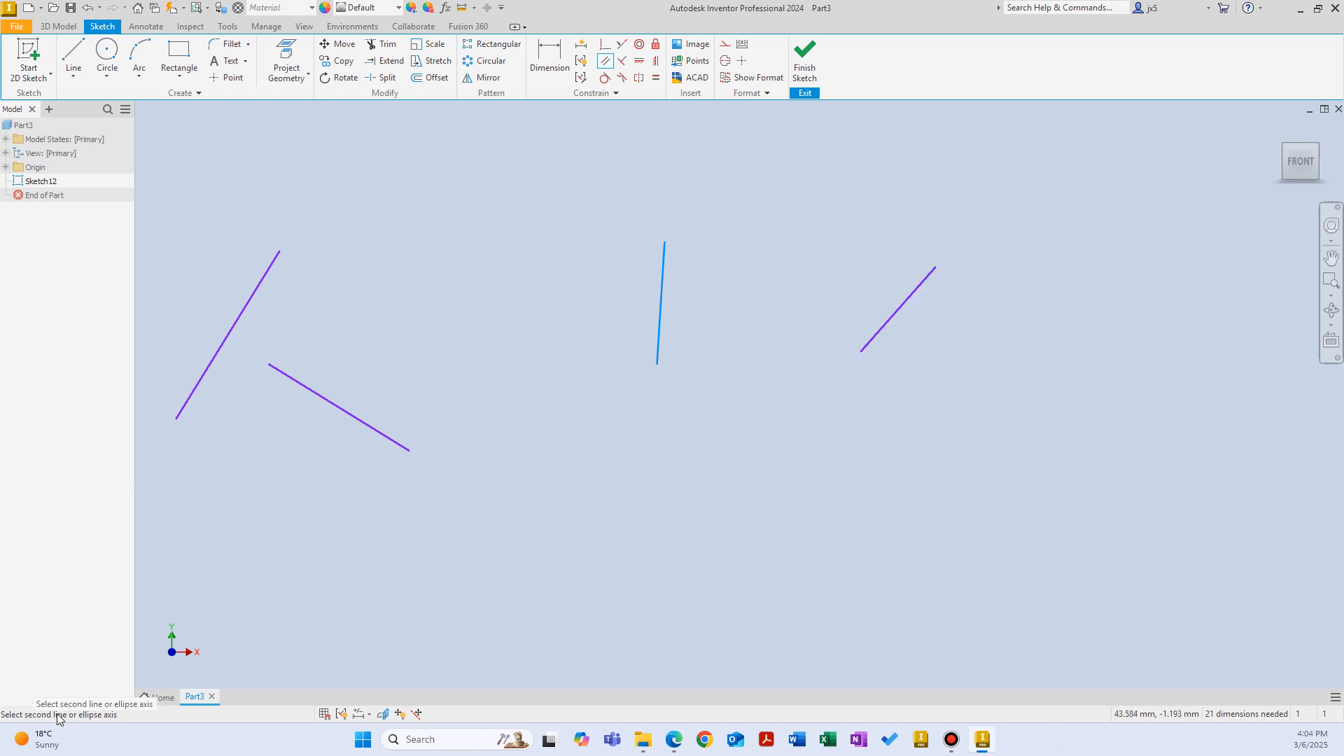
pyautogui.click(898, 312)
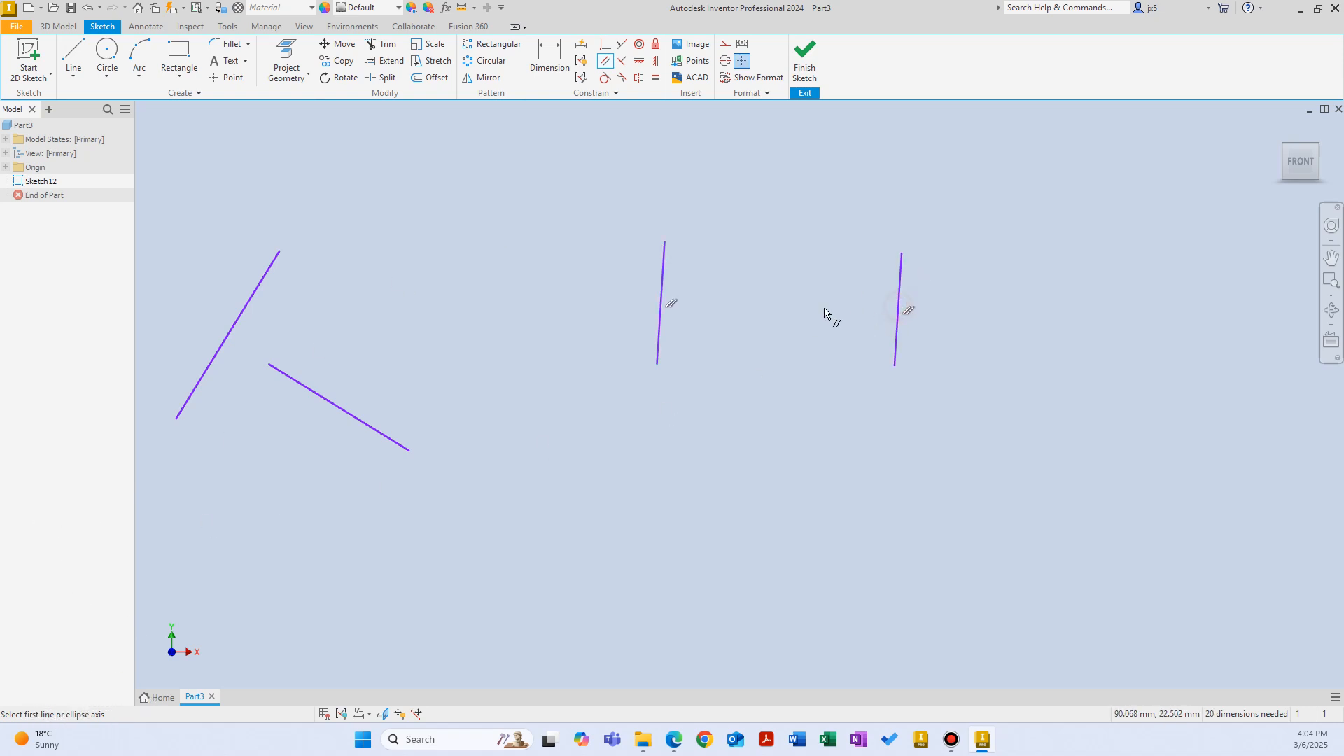
pyautogui.rightClick(768, 194)
pyautogui.click(825, 200)
# Step: Move the two parallel lines closer together
pyautogui.moveTo(663, 280); pyautogui.dragTo(706, 333)
pyautogui.moveTo(900, 280); pyautogui.dragTo(805, 299)
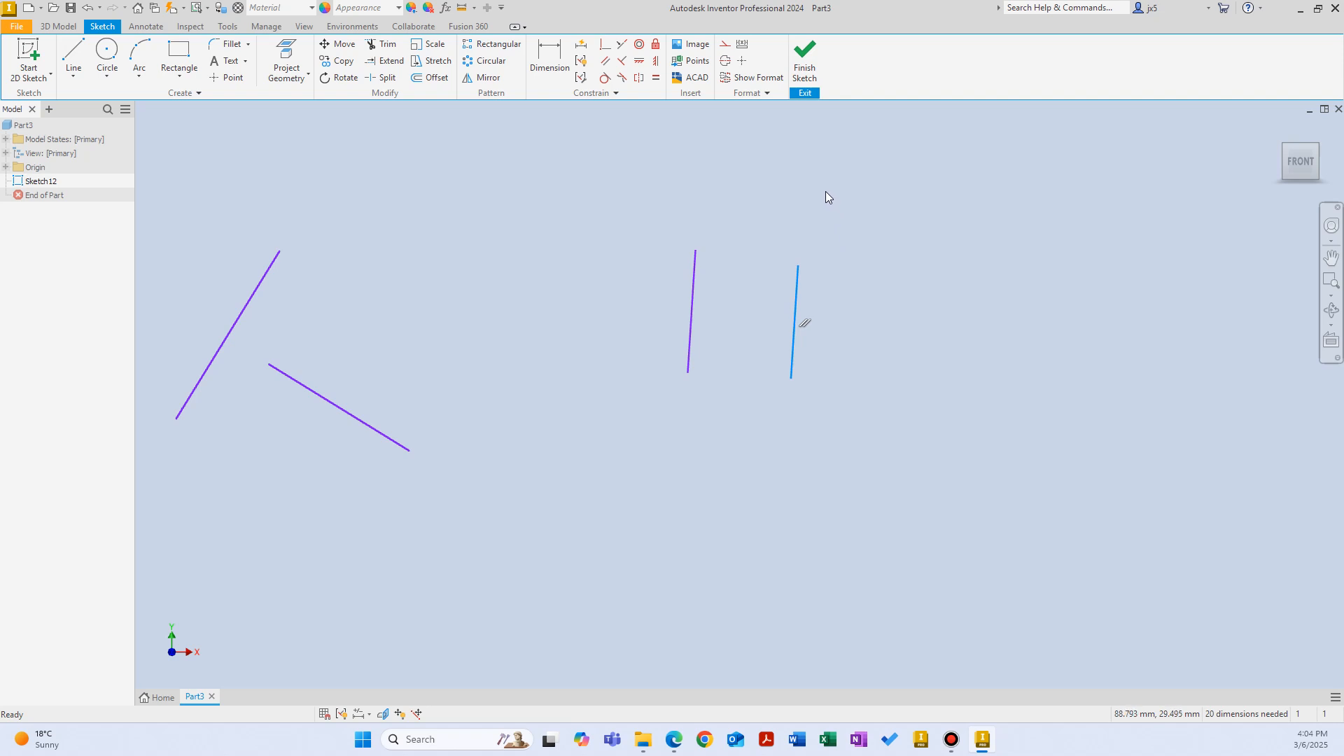
pyautogui.click(1023, 270)
# Step: Sketch a single steep line rising to the right in the empty area beyond the parallel lines
pyautogui.moveTo(1023, 270); pyautogui.dragTo(690, 285, button='middle')
pyautogui.rightClick(749, 267)
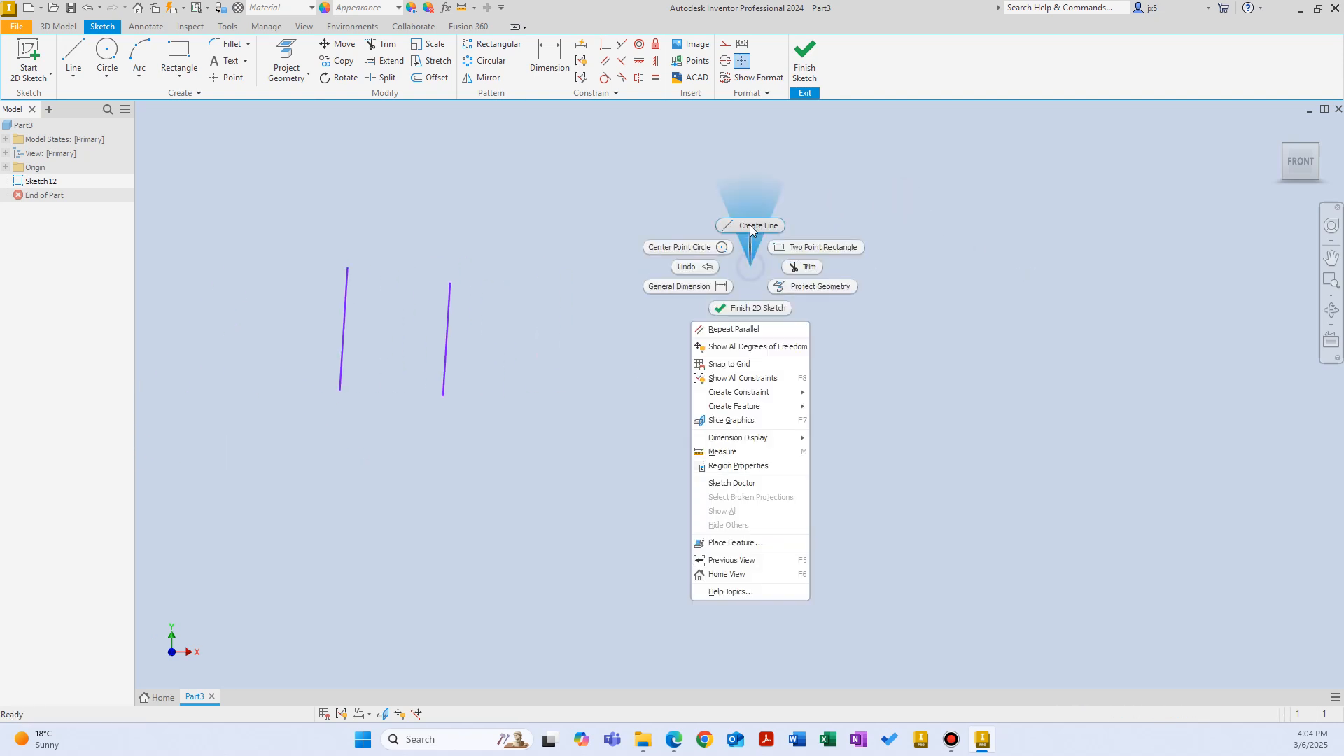
pyautogui.click(749, 226)
pyautogui.click(652, 373)
pyautogui.click(682, 237)
pyautogui.rightClick(800, 256)
pyautogui.click(857, 258)
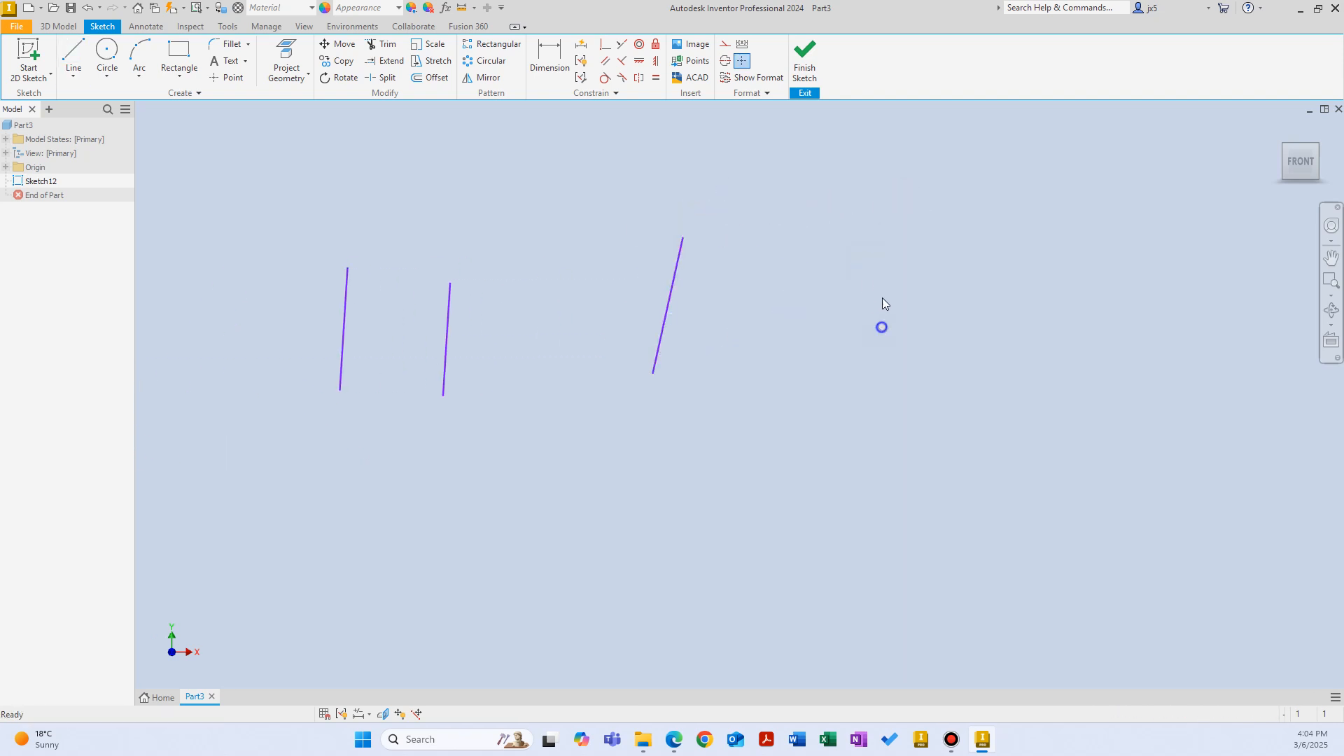
# Step: Sketch a shallow slanted line rising to the right, placed to the right of the new steep line
pyautogui.press('l')
pyautogui.click(831, 363)
pyautogui.click(1001, 291)
pyautogui.rightClick(915, 238)
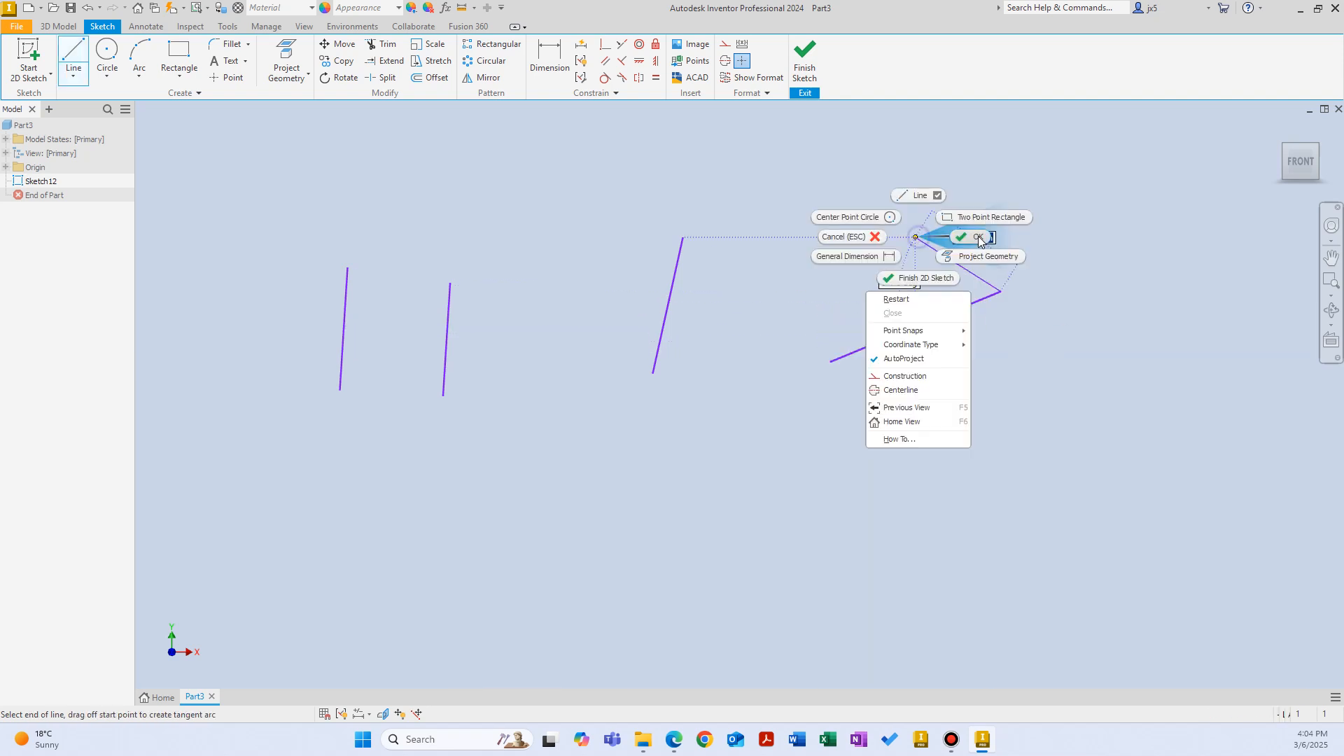
pyautogui.click(978, 238)
# Step: Apply a Coincident constraint between the steep line's upper endpoint and the shallow slanted line
pyautogui.moveTo(766, 191); pyautogui.dragTo(626, 190, button='middle')
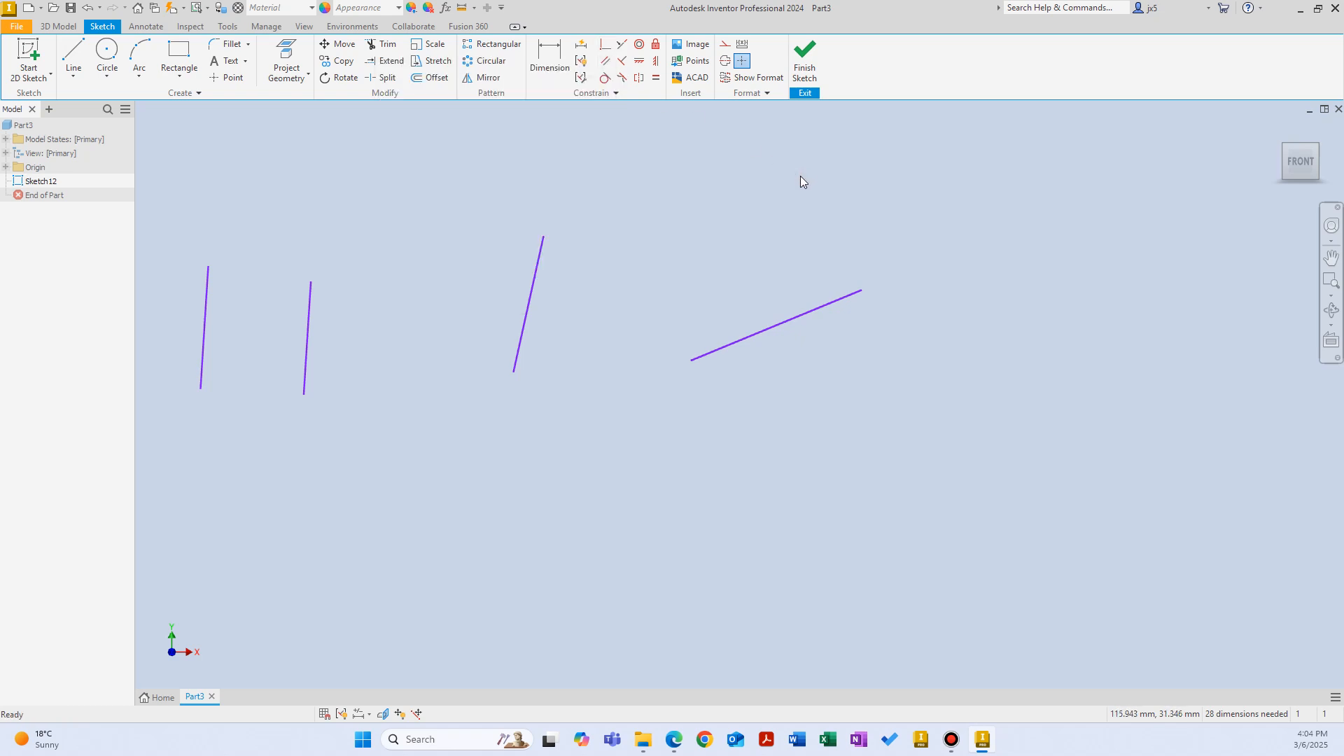
pyautogui.click(605, 44)
pyautogui.click(544, 238)
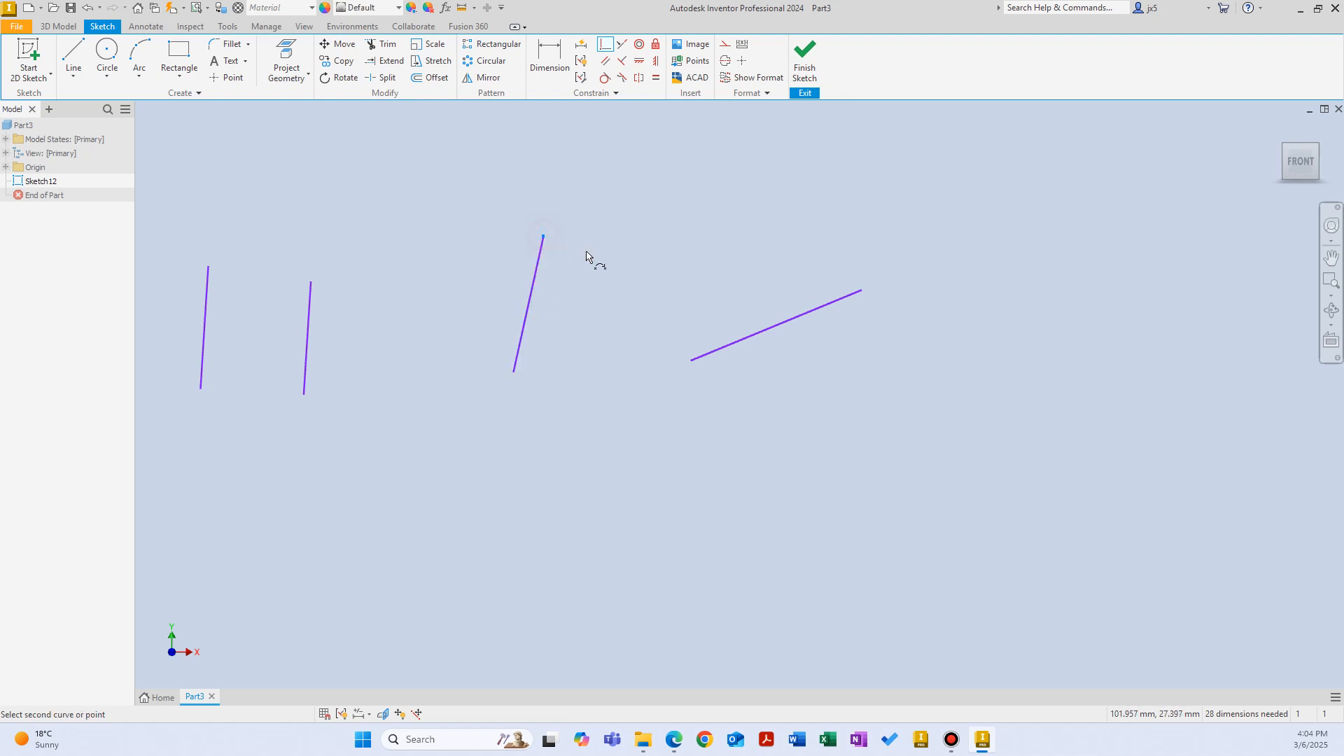
pyautogui.click(784, 322)
pyautogui.rightClick(642, 267)
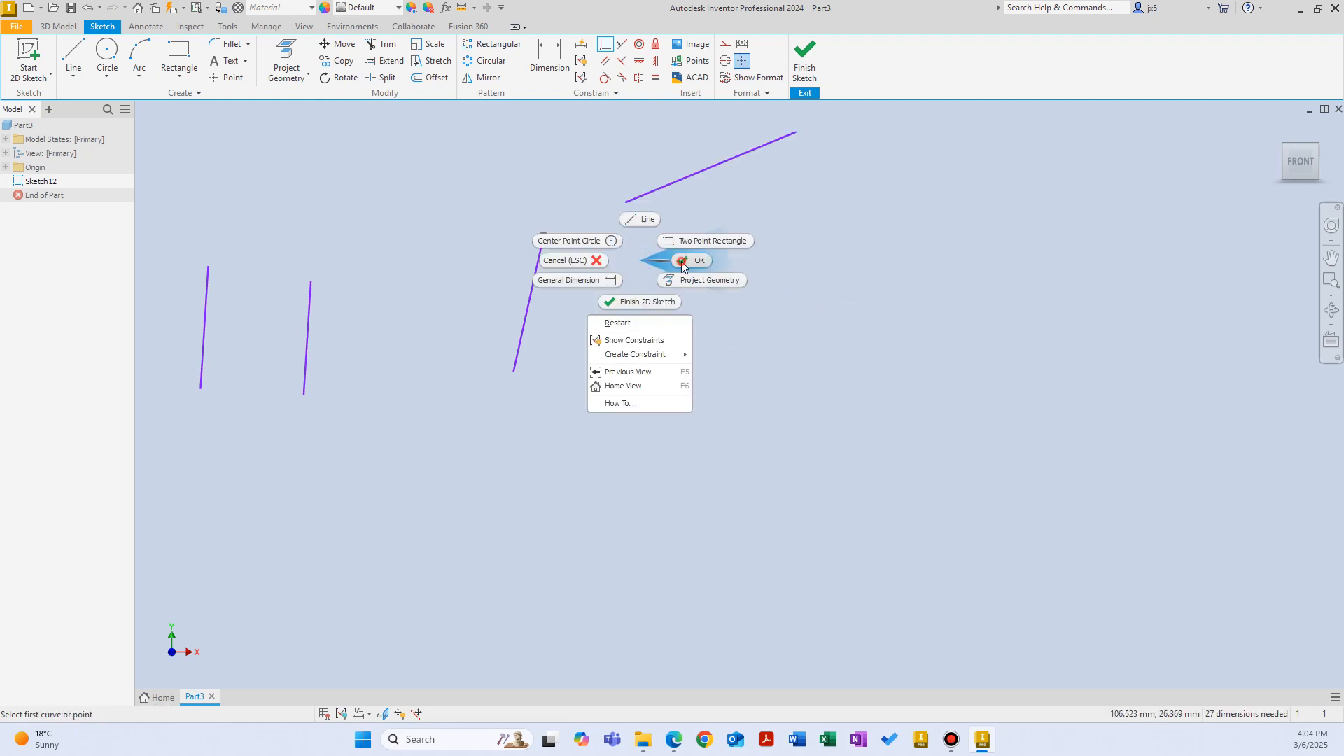
# Step: Reposition the steep and shallow lines so the steep line's upper endpoint meets the shallow line partway along its length
pyautogui.moveTo(534, 300); pyautogui.dragTo(587, 307)
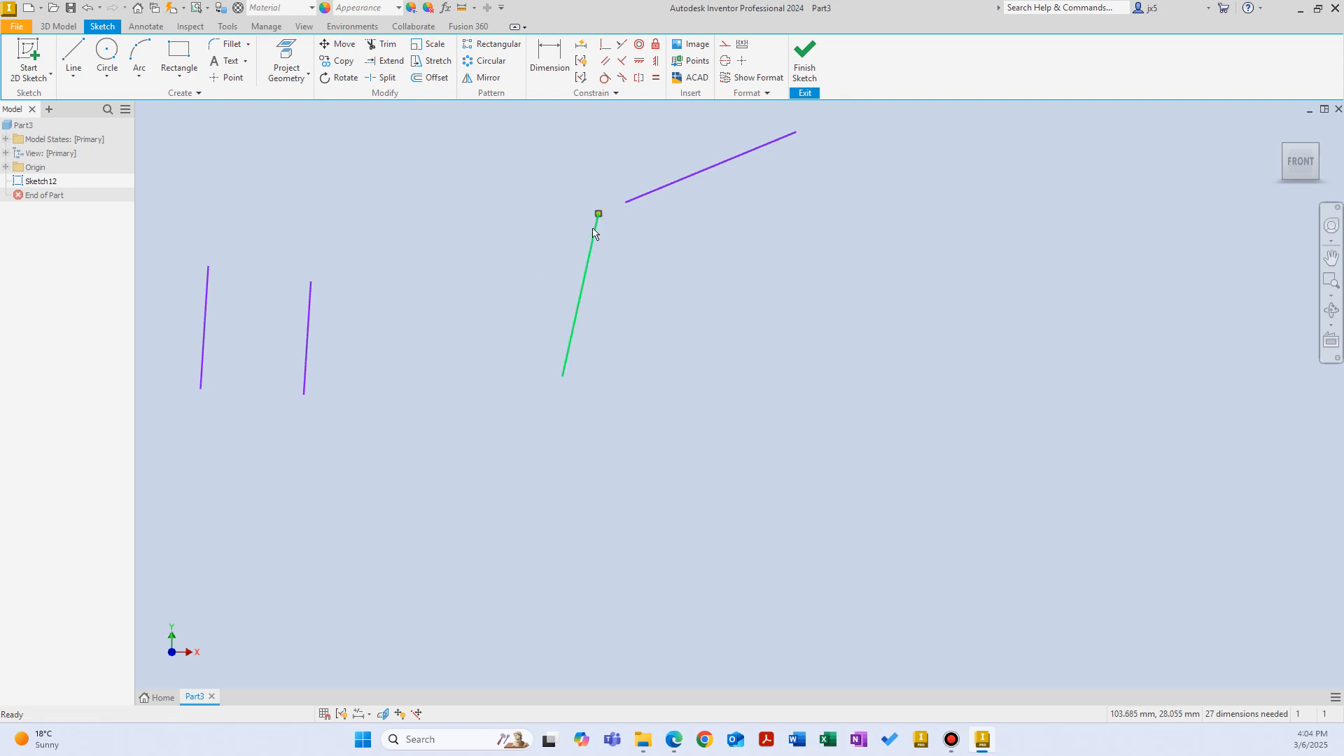
pyautogui.click(636, 219)
pyautogui.moveTo(588, 258); pyautogui.dragTo(645, 236)
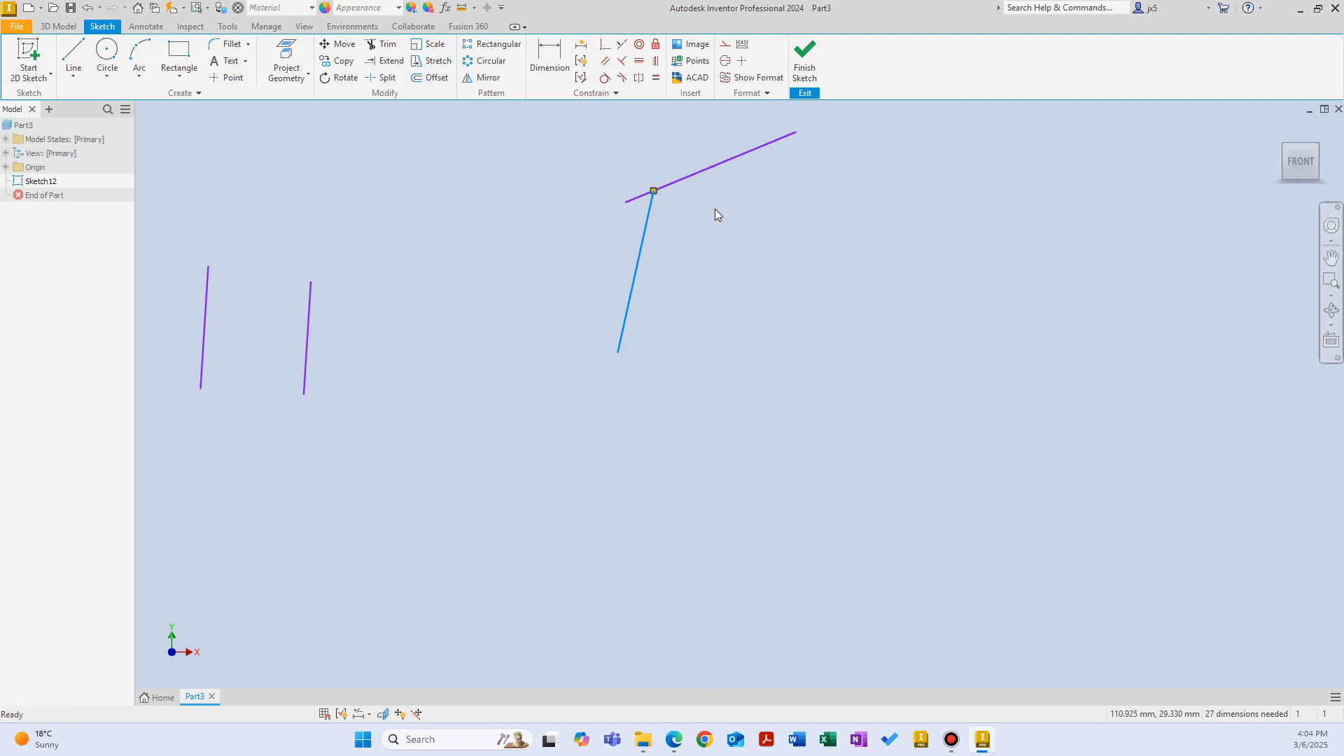
pyautogui.moveTo(704, 171)
pyautogui.mouseDown()
pyautogui.moveTo(621, 222)
pyautogui.moveTo(645, 237)
pyautogui.moveTo(606, 320)
pyautogui.mouseUp()
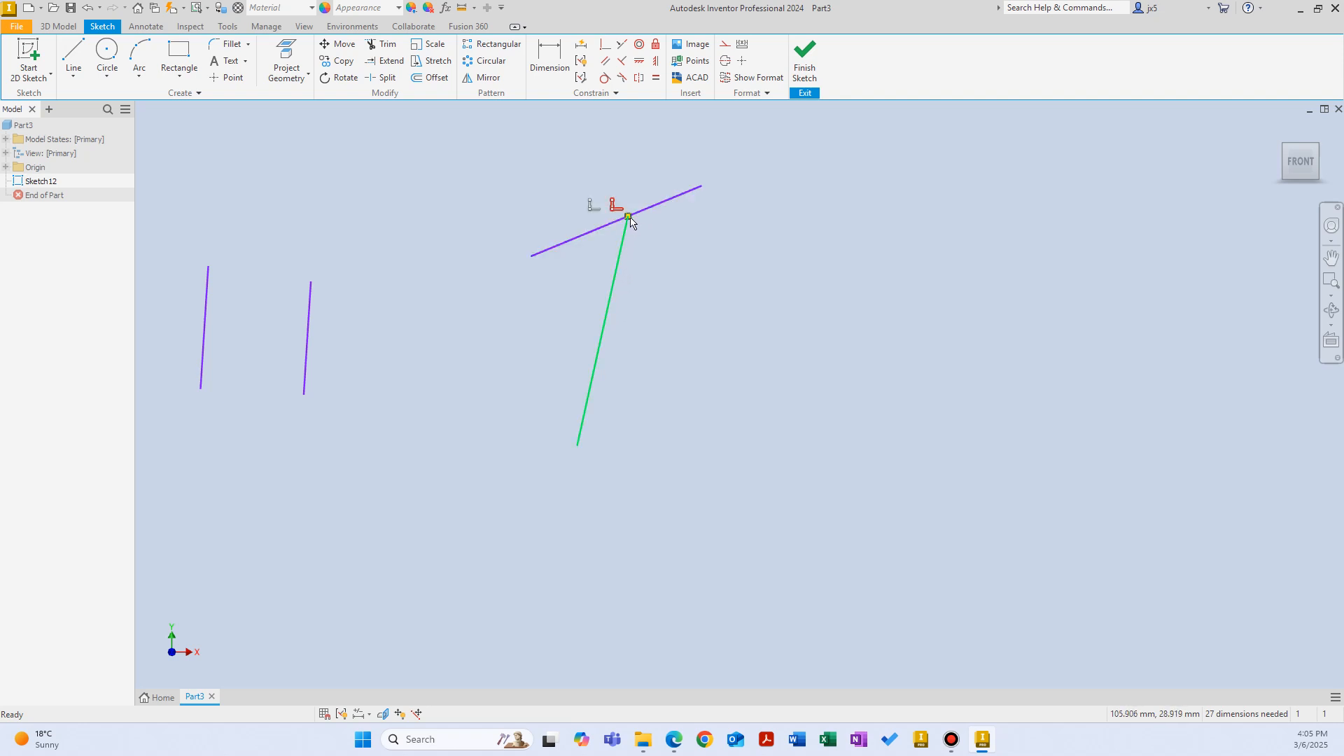
pyautogui.click(674, 247)
# Step: Sketch a short vertical line to the right of the coincident T-shaped pair
pyautogui.rightClick(875, 309)
pyautogui.click(870, 273)
pyautogui.click(823, 370)
pyautogui.click(822, 295)
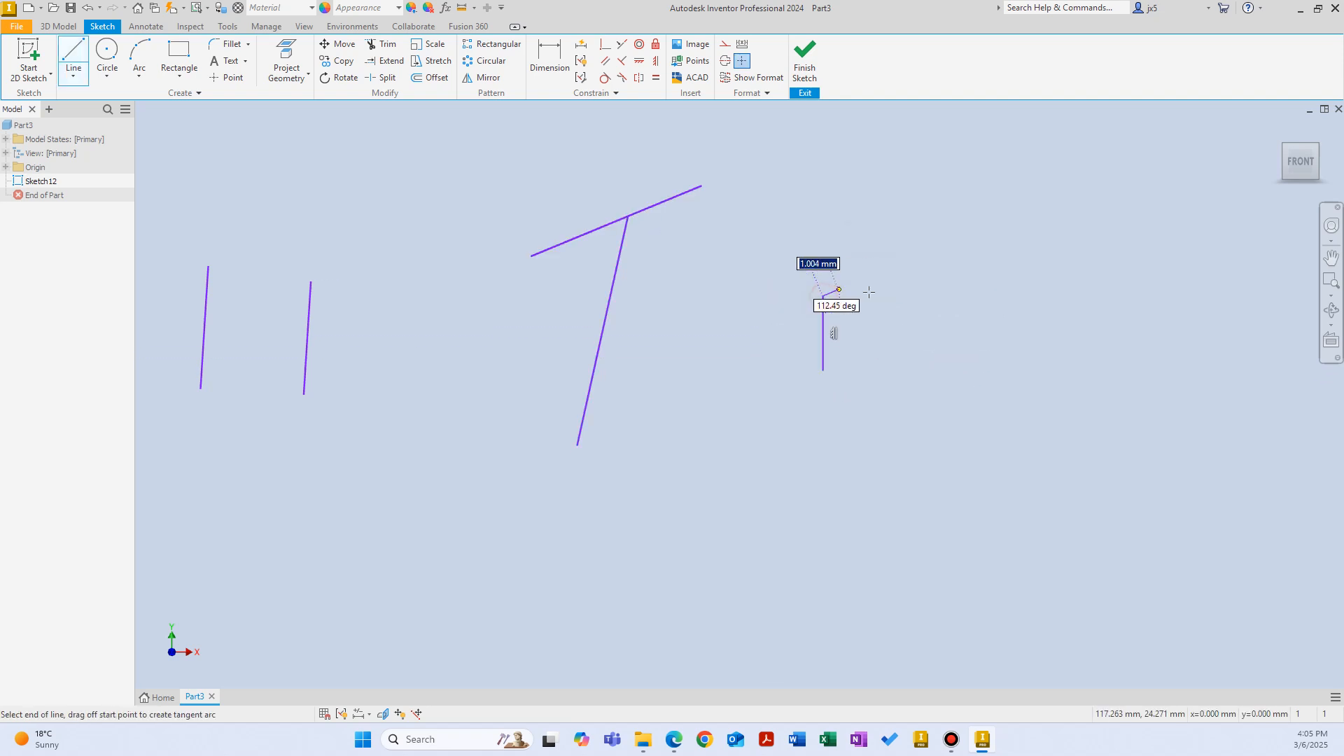
pyautogui.rightClick(949, 283)
pyautogui.click(990, 288)
# Step: Sketch a slanted line rising to the right, placed to the right of the short vertical line
pyautogui.rightClick(1006, 345)
pyautogui.click(1002, 304)
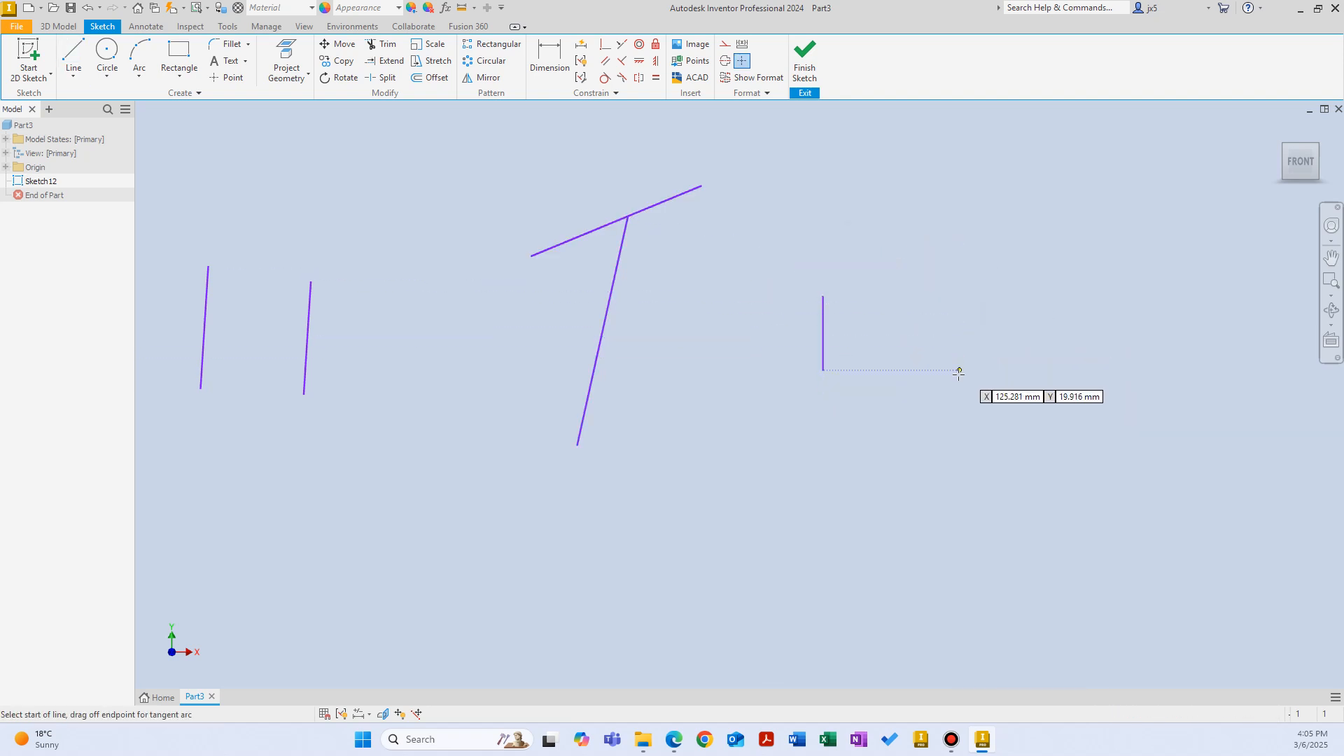
pyautogui.click(959, 373)
pyautogui.click(1056, 265)
pyautogui.rightClick(1015, 241)
pyautogui.click(1058, 236)
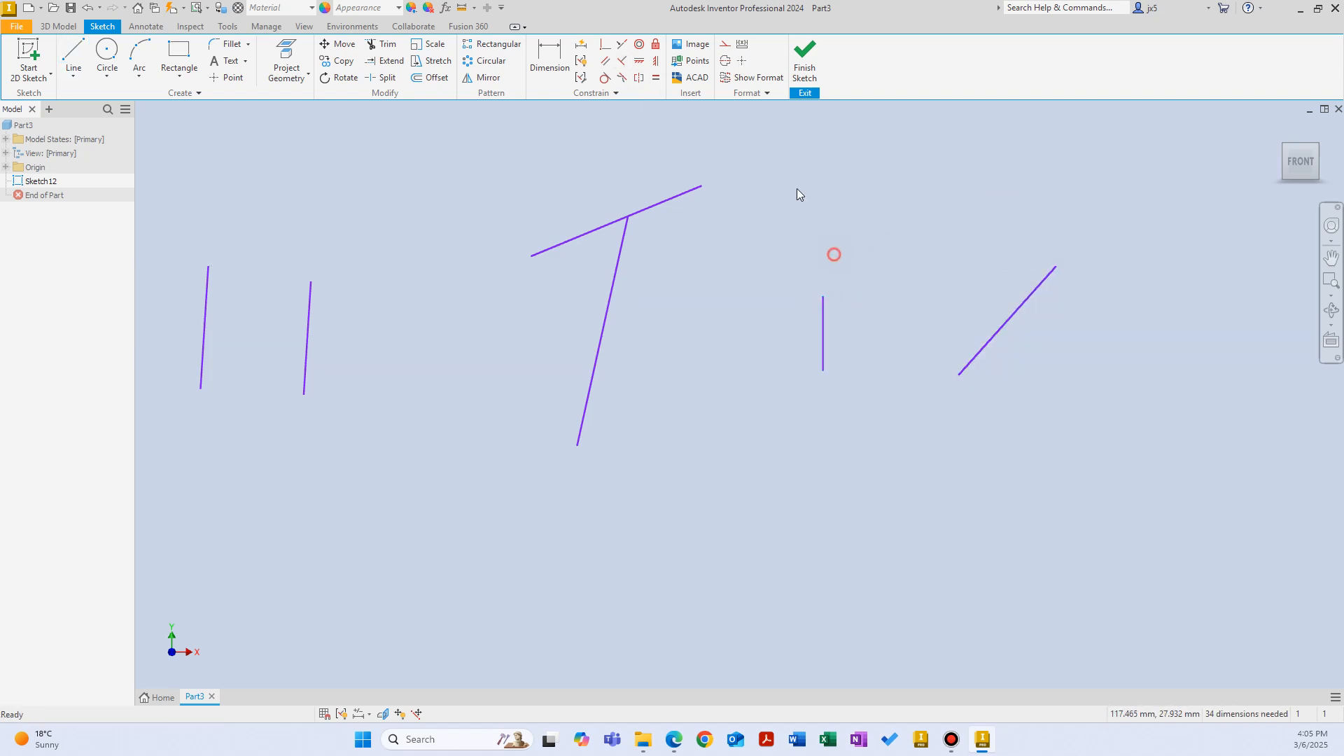
# Step: Make the short vertical line's upper endpoint coincident with the slanted line's lower endpoint
pyautogui.click(605, 47)
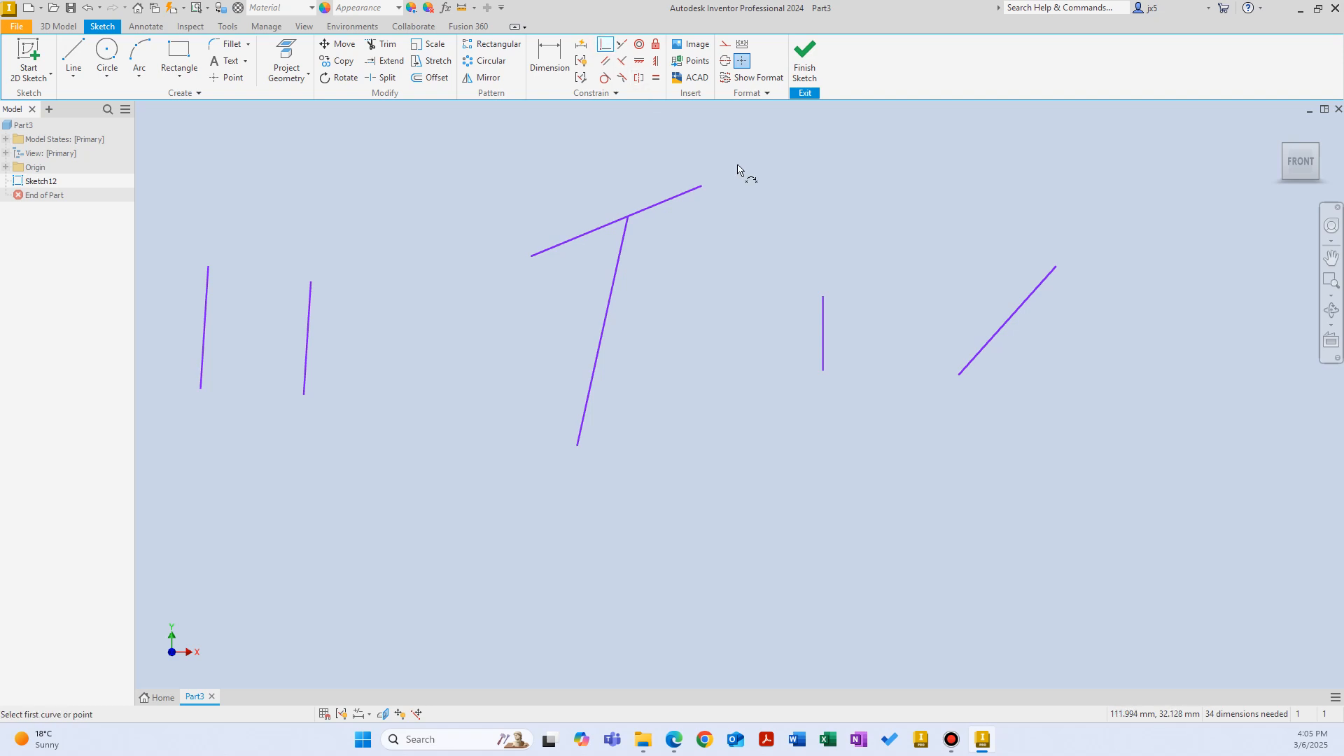
pyautogui.click(829, 303)
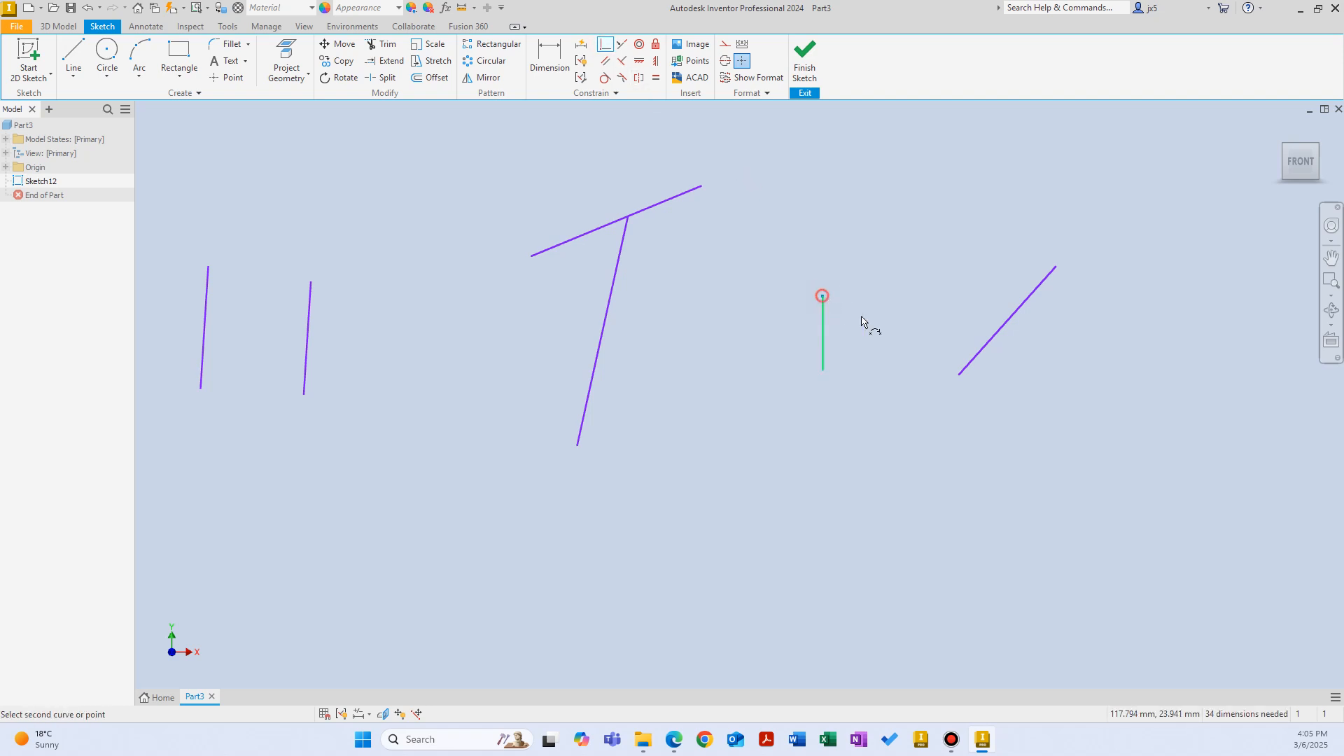
pyautogui.click(964, 376)
pyautogui.rightClick(831, 249)
pyautogui.click(871, 249)
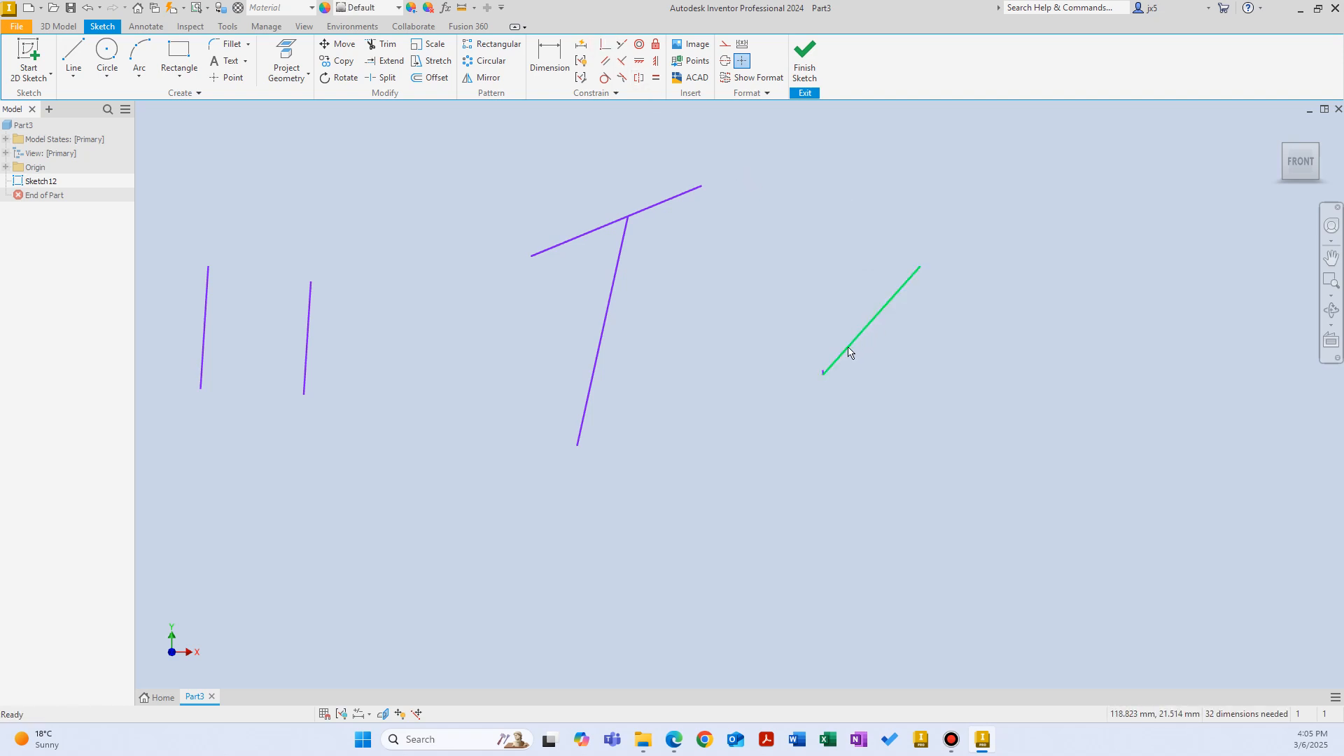
# Step: Lengthen the tiny vertical line upward by its free endpoint and examine the joined corner with the slanted line
pyautogui.scroll(5, 826, 375)
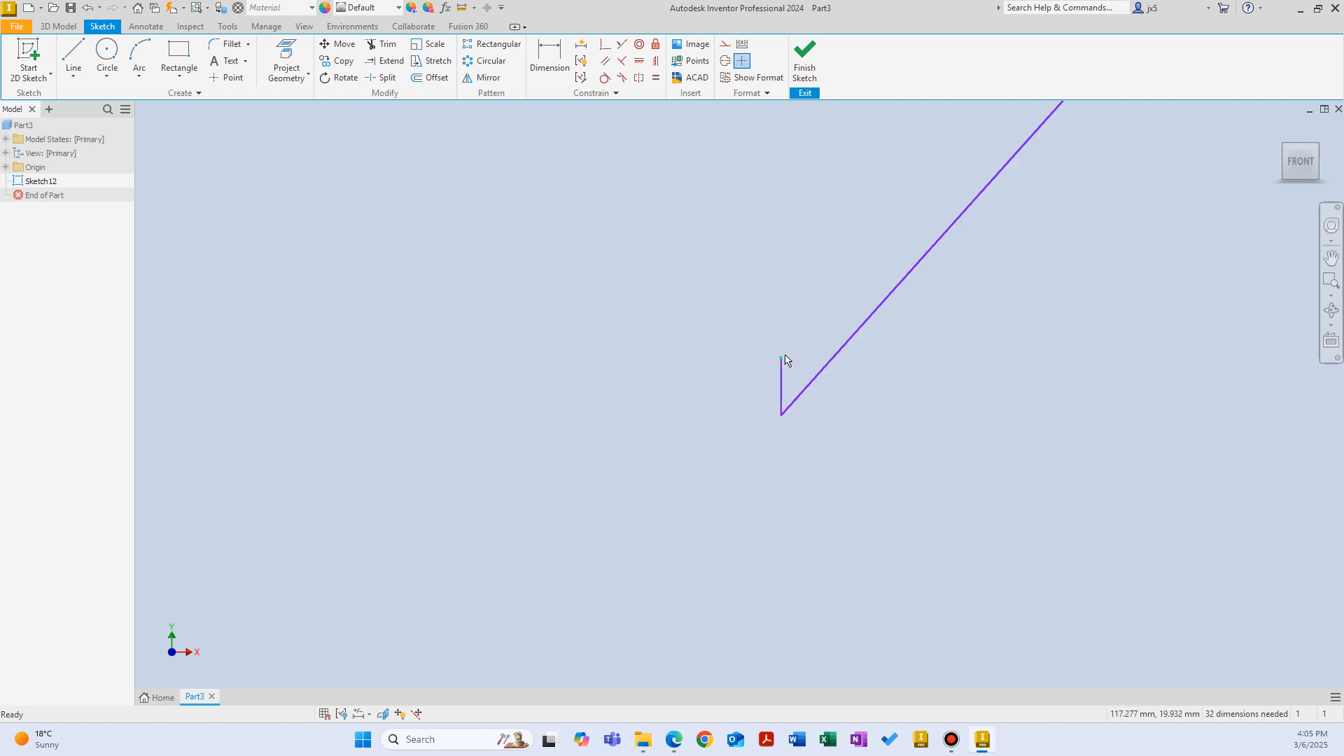
pyautogui.moveTo(784, 360); pyautogui.dragTo(780, 140)
pyautogui.scroll(-6, 816, 319)
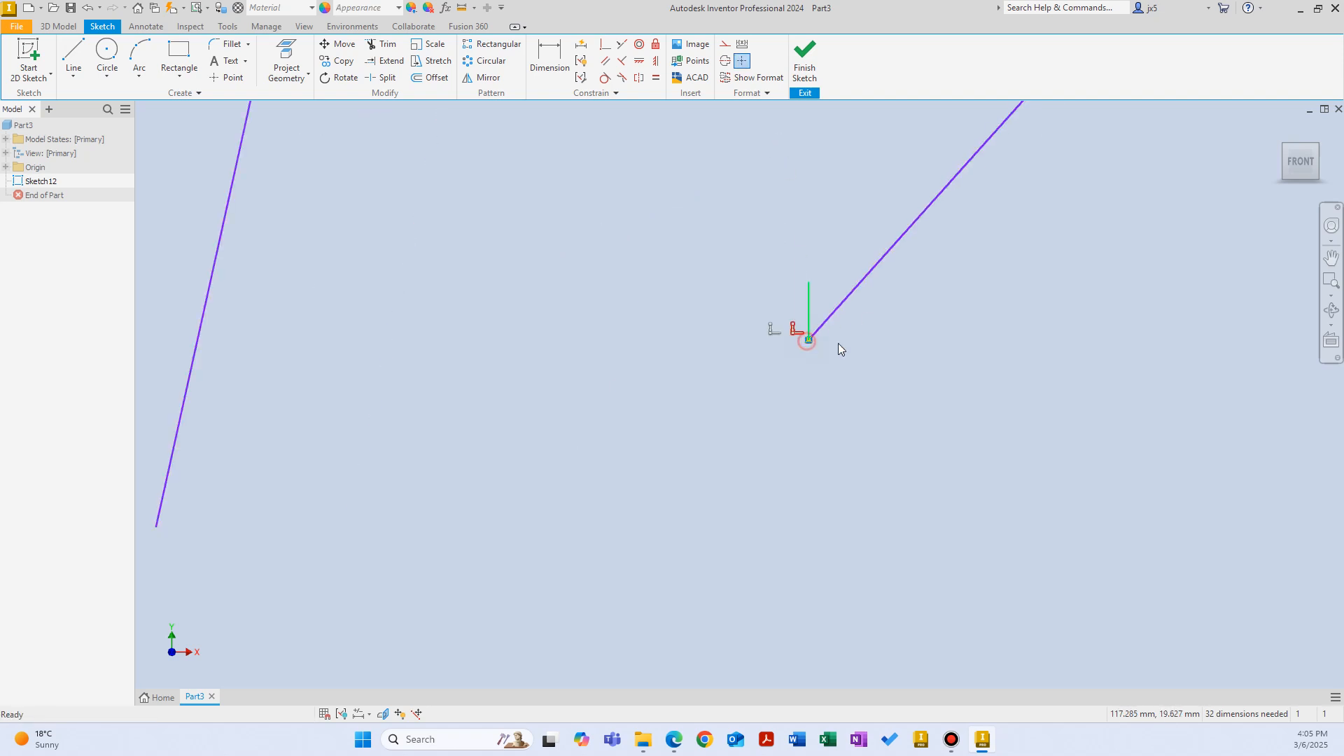
pyautogui.scroll(-3, 889, 350)
pyautogui.scroll(6, 969, 346)
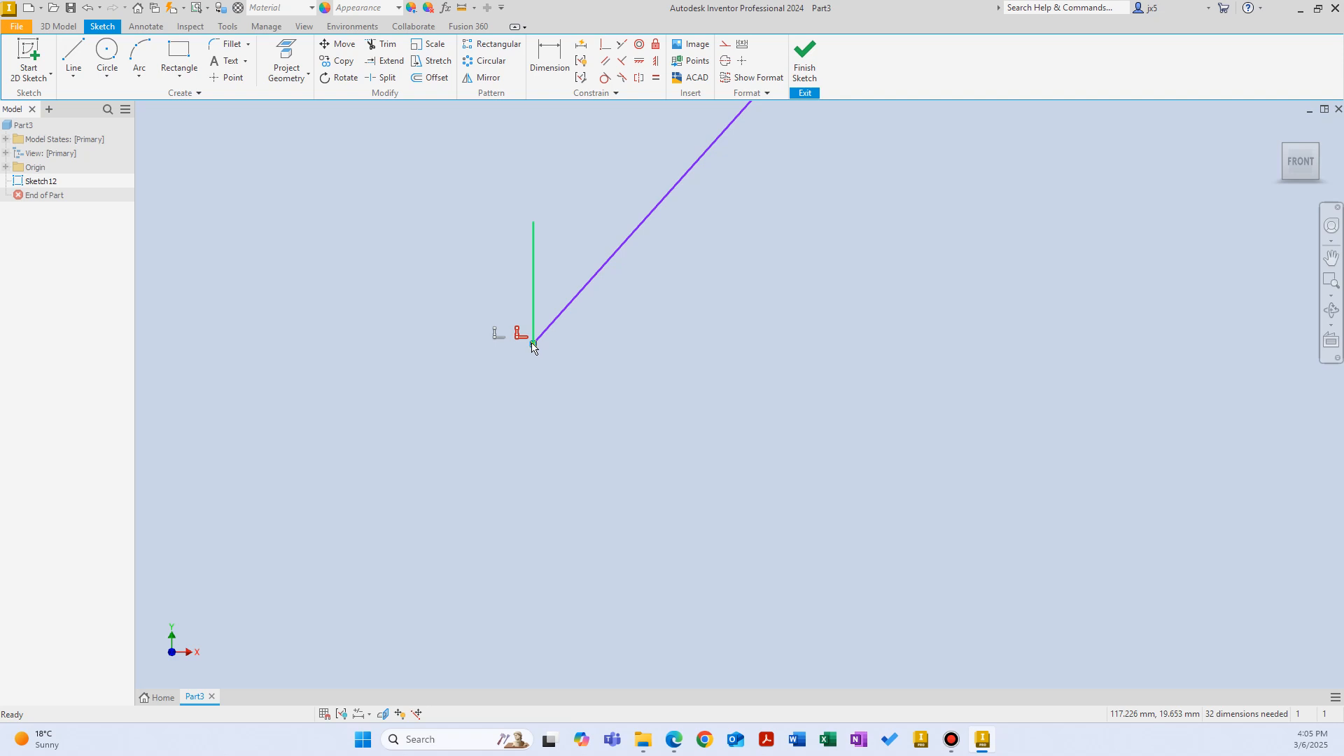
pyautogui.scroll(-4, 644, 362)
# Step: Sketch a steep slanted line rising to the right in the empty area beyond the joined pair
pyautogui.moveTo(934, 329); pyautogui.dragTo(624, 358, button='middle')
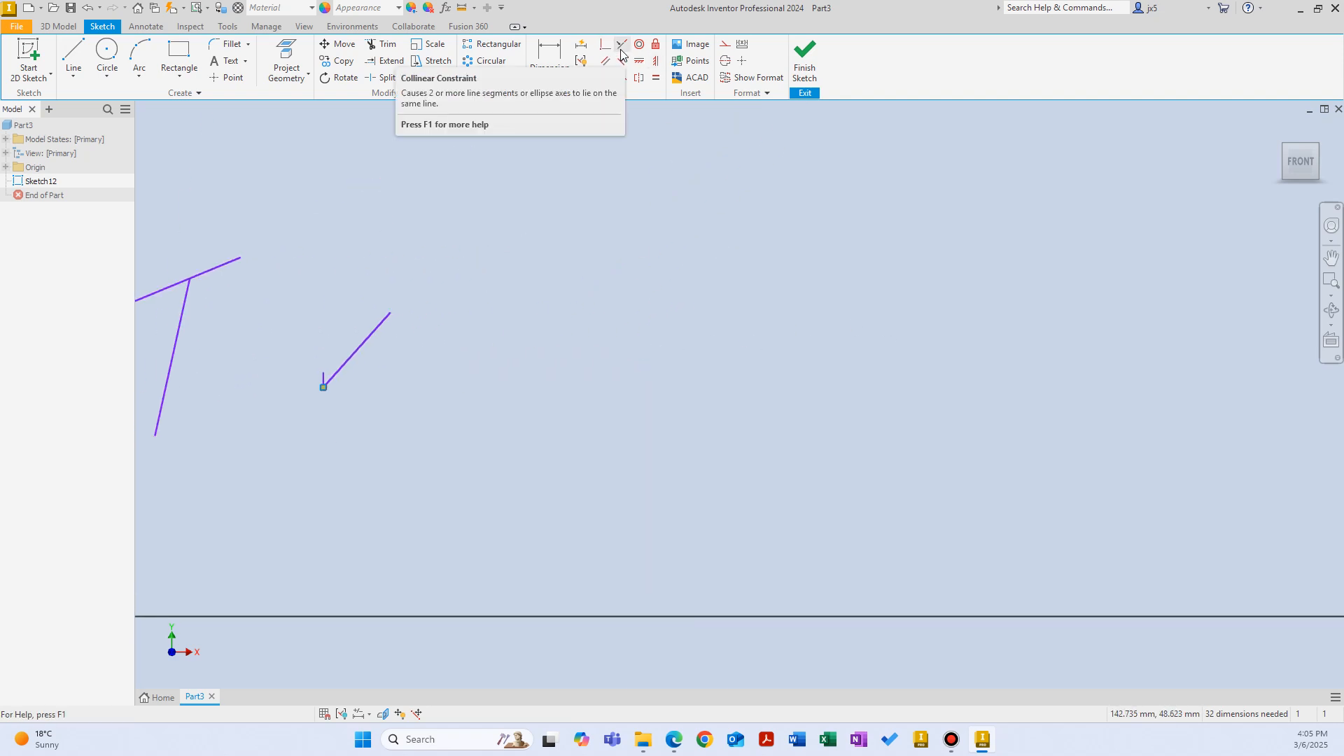
pyautogui.rightClick(598, 350)
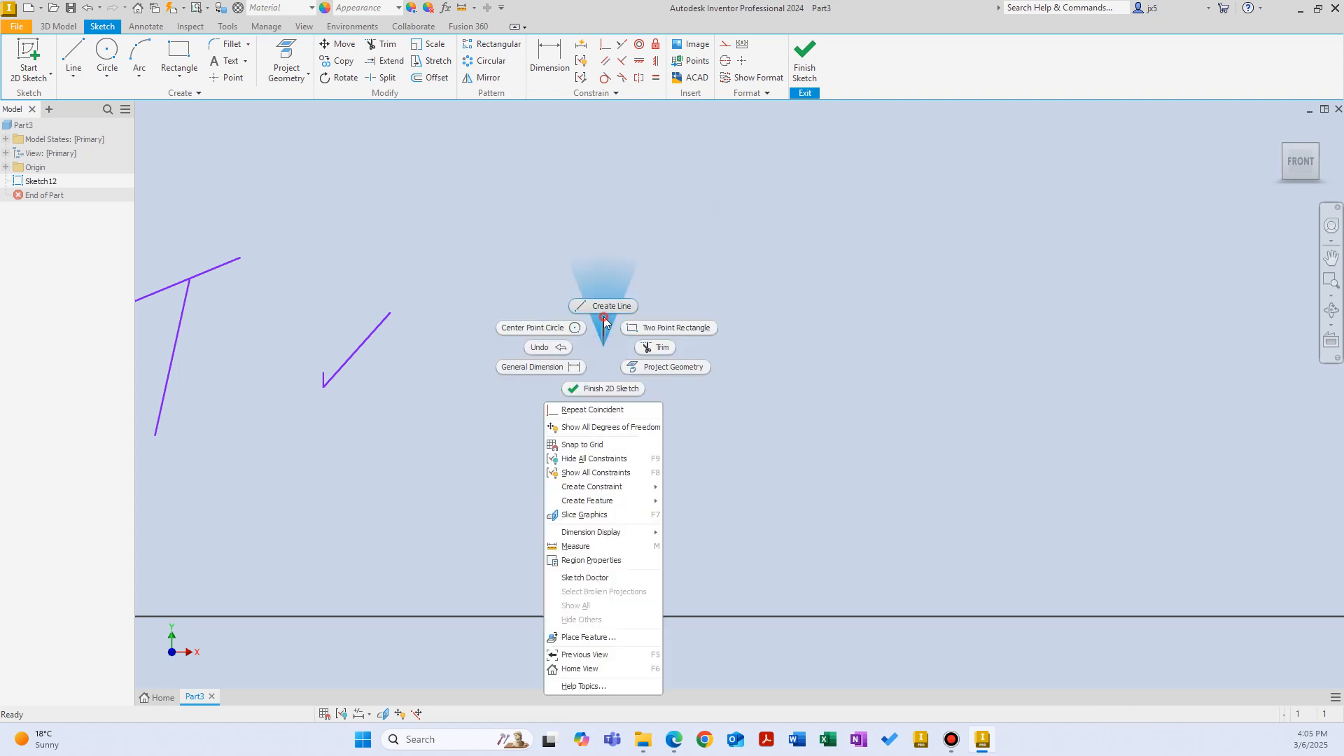
pyautogui.click(612, 303)
pyautogui.click(631, 207)
pyautogui.rightClick(709, 252)
pyautogui.click(777, 254)
# Step: Sketch a second, shallower line rising to the right, placed to the right of the steep slanted line
pyautogui.rightClick(771, 364)
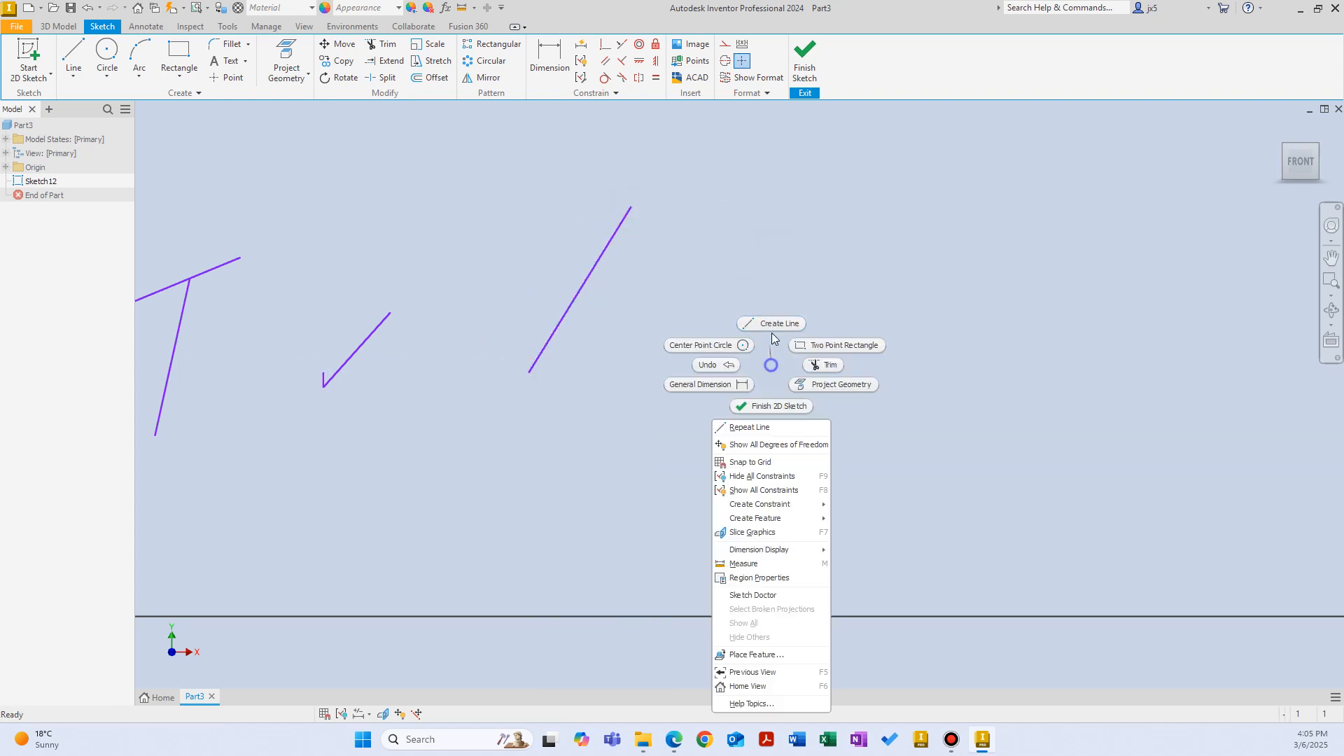
pyautogui.click(772, 322)
pyautogui.click(705, 350)
pyautogui.click(885, 296)
pyautogui.rightClick(819, 231)
pyautogui.click(872, 217)
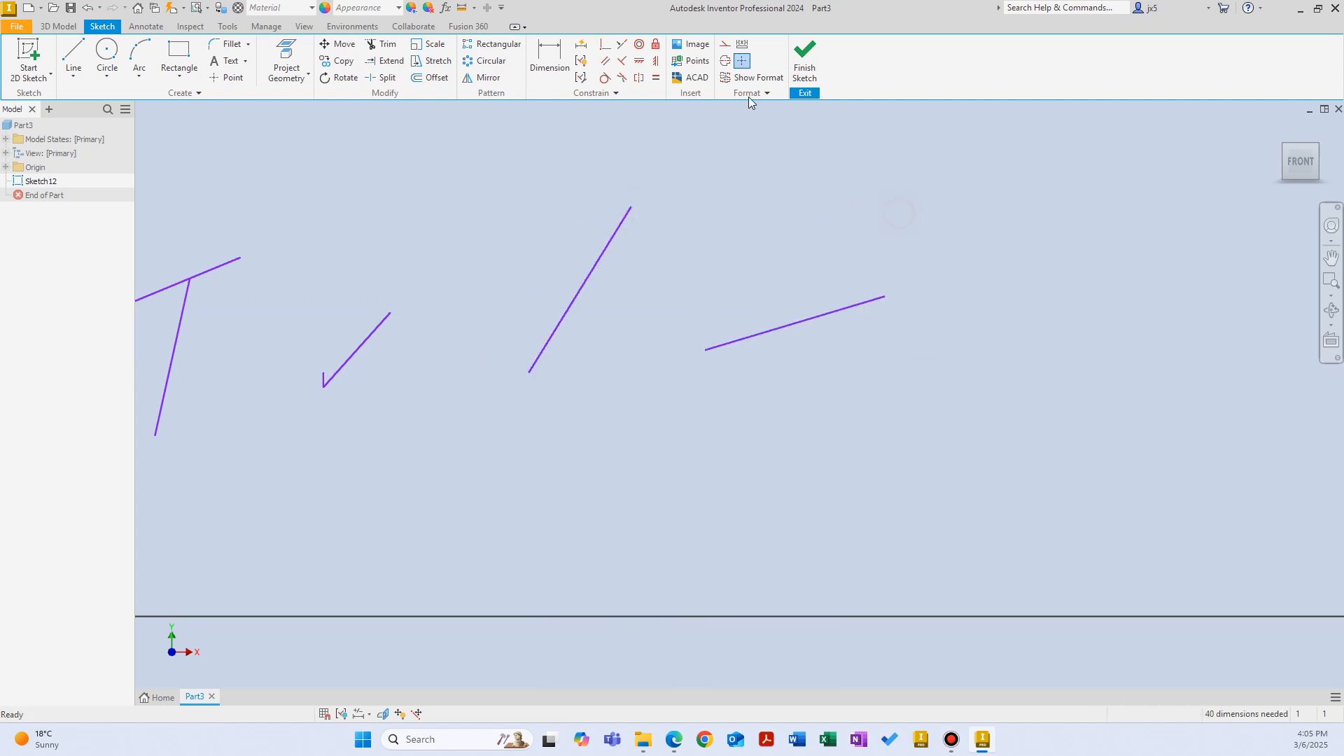
# Step: Make the shallower line collinear with the steep slanted line and move the aligned pair to check the Collinear constraint
pyautogui.click(623, 45)
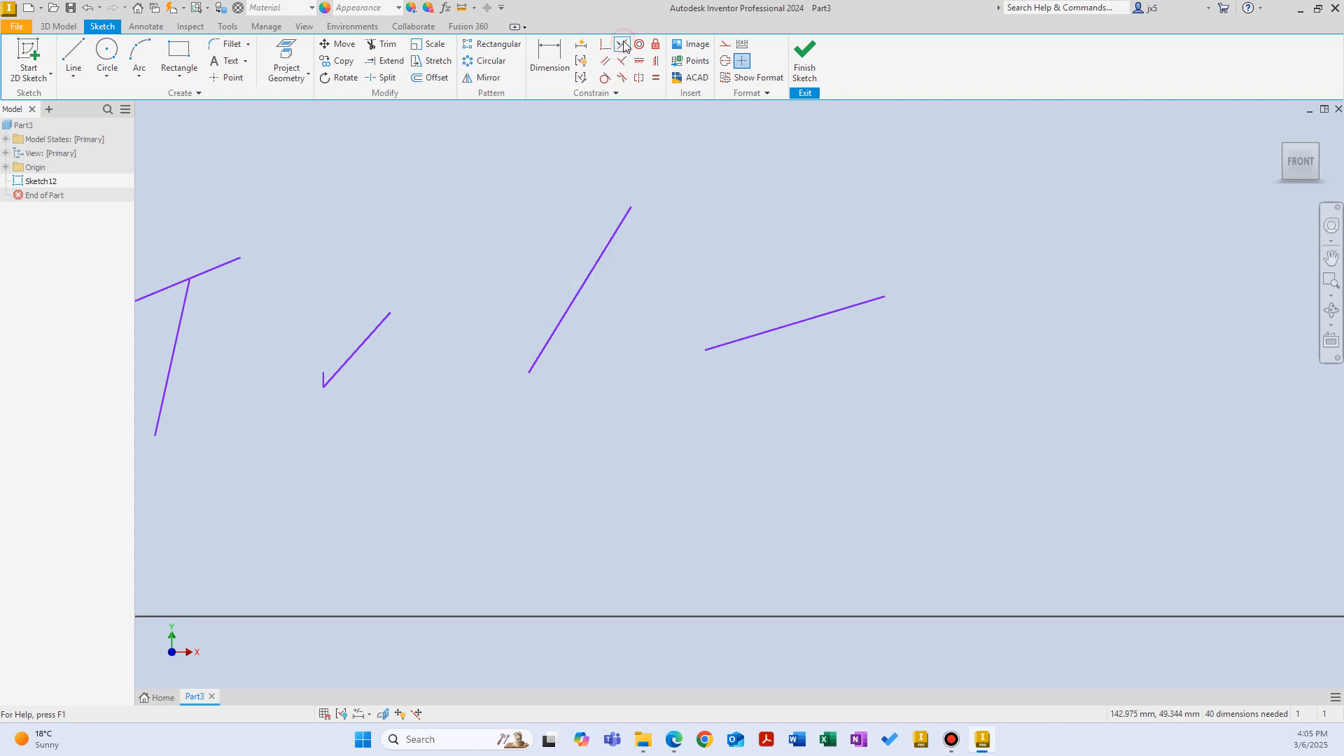
pyautogui.click(634, 224)
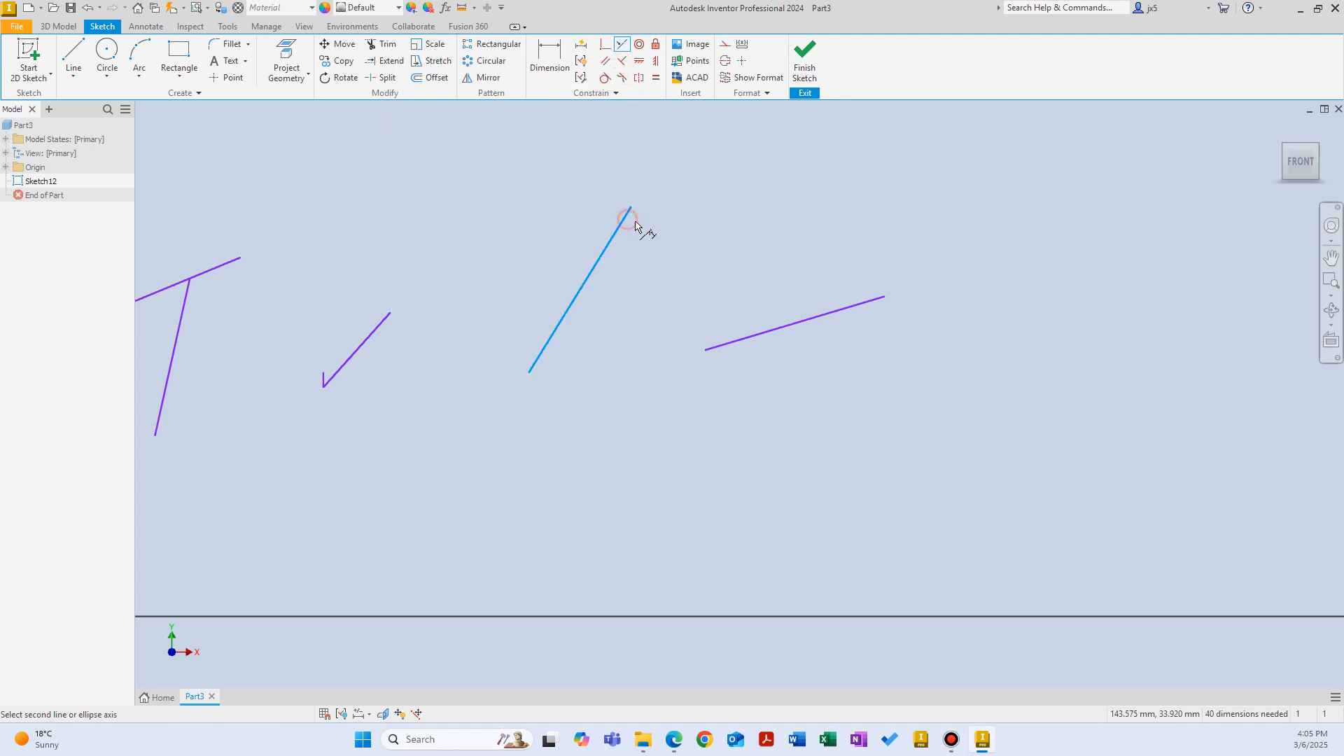
pyautogui.click(804, 320)
pyautogui.click(806, 222)
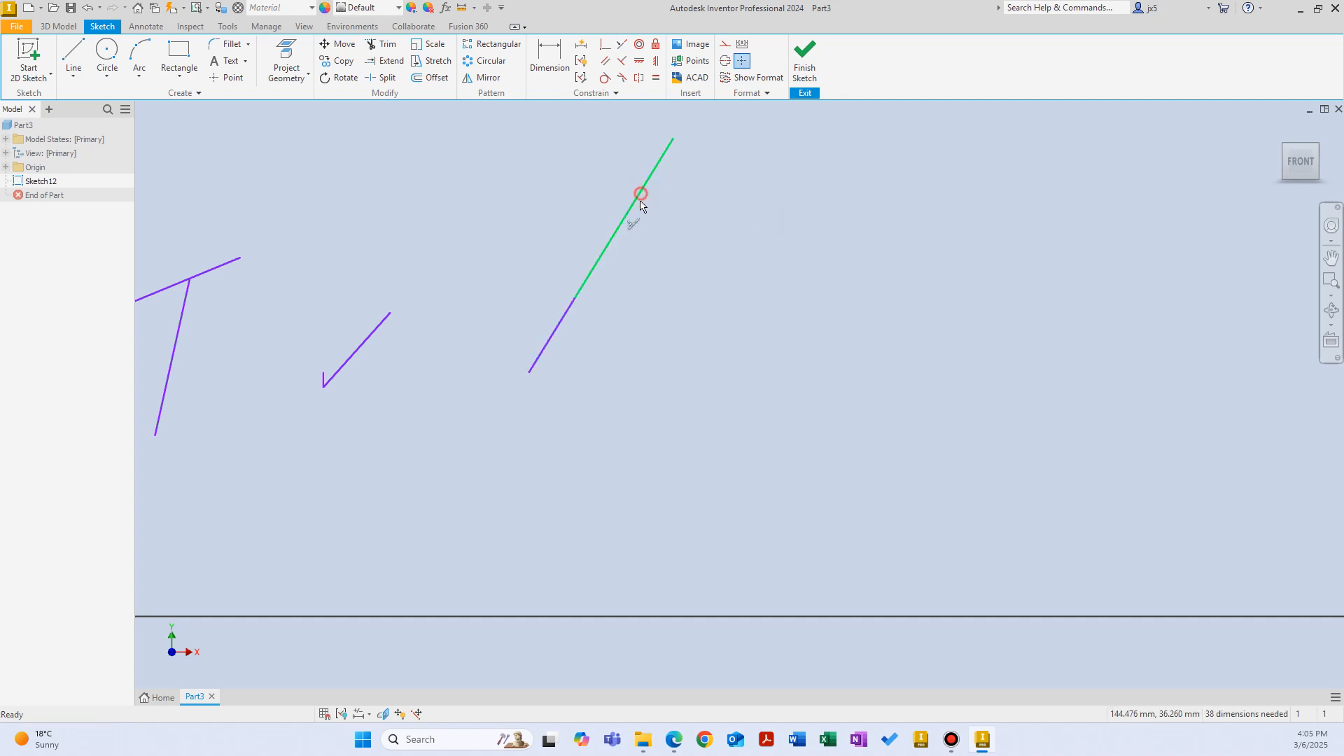
pyautogui.moveTo(630, 206)
pyautogui.mouseDown()
pyautogui.moveTo(676, 308)
pyautogui.moveTo(653, 326)
pyautogui.mouseUp()
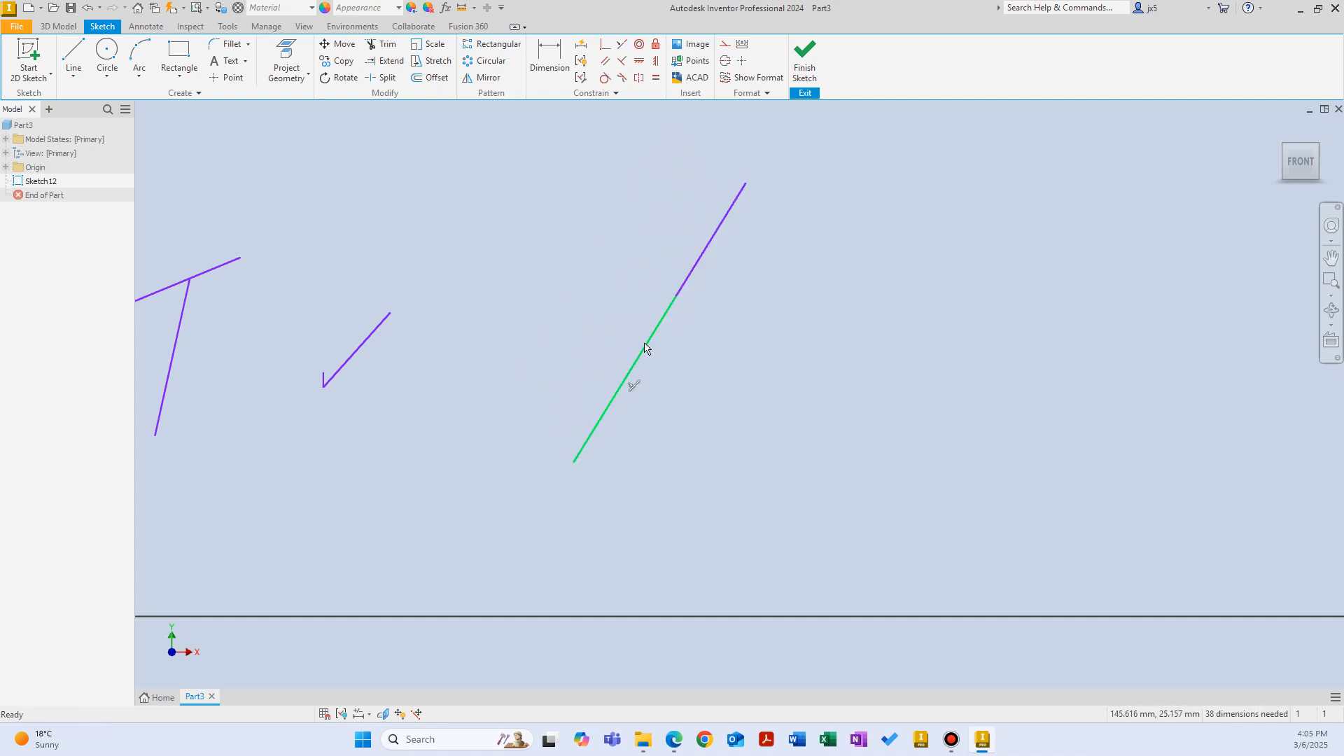
pyautogui.click(780, 264)
# Step: Sketch a circle centred at about X 171.7 mm, Y 27.4 mm in the empty area beyond the collinear lines
pyautogui.moveTo(912, 231); pyautogui.dragTo(555, 252, button='middle')
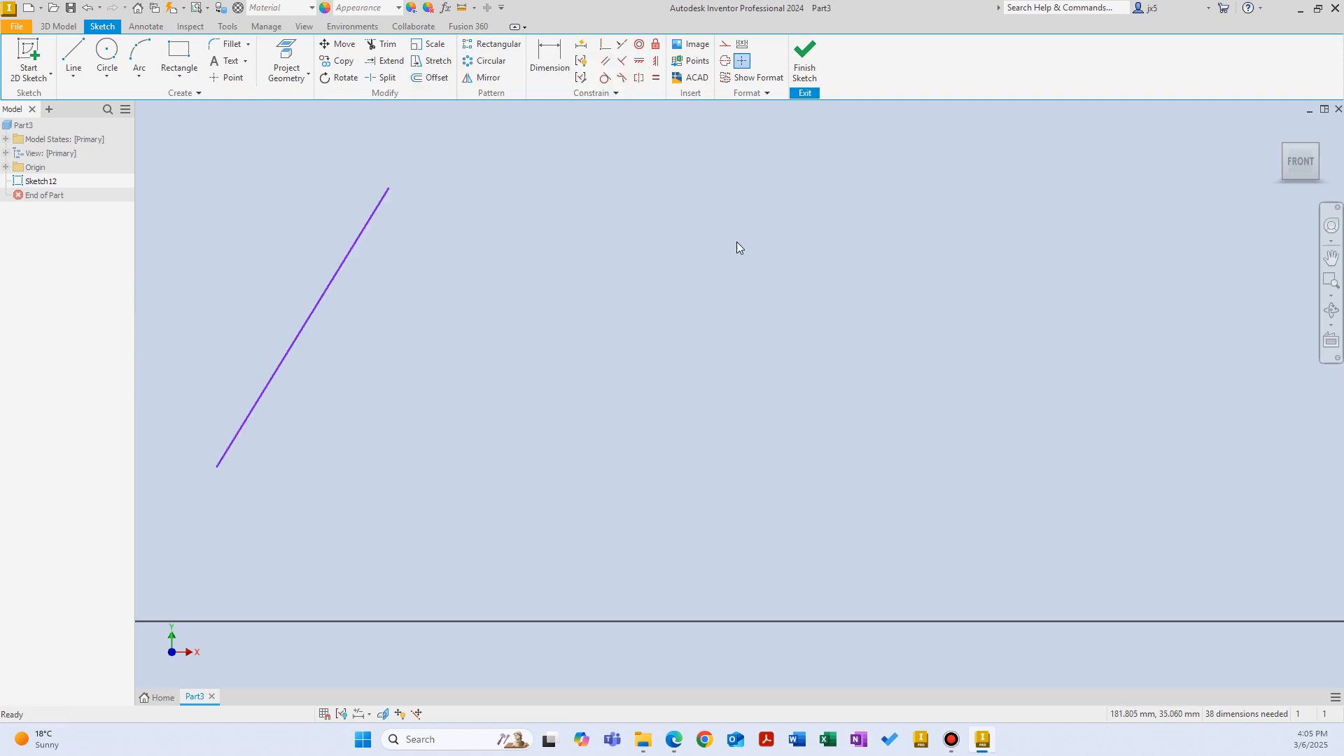
pyautogui.press('c')
pyautogui.click(600, 301)
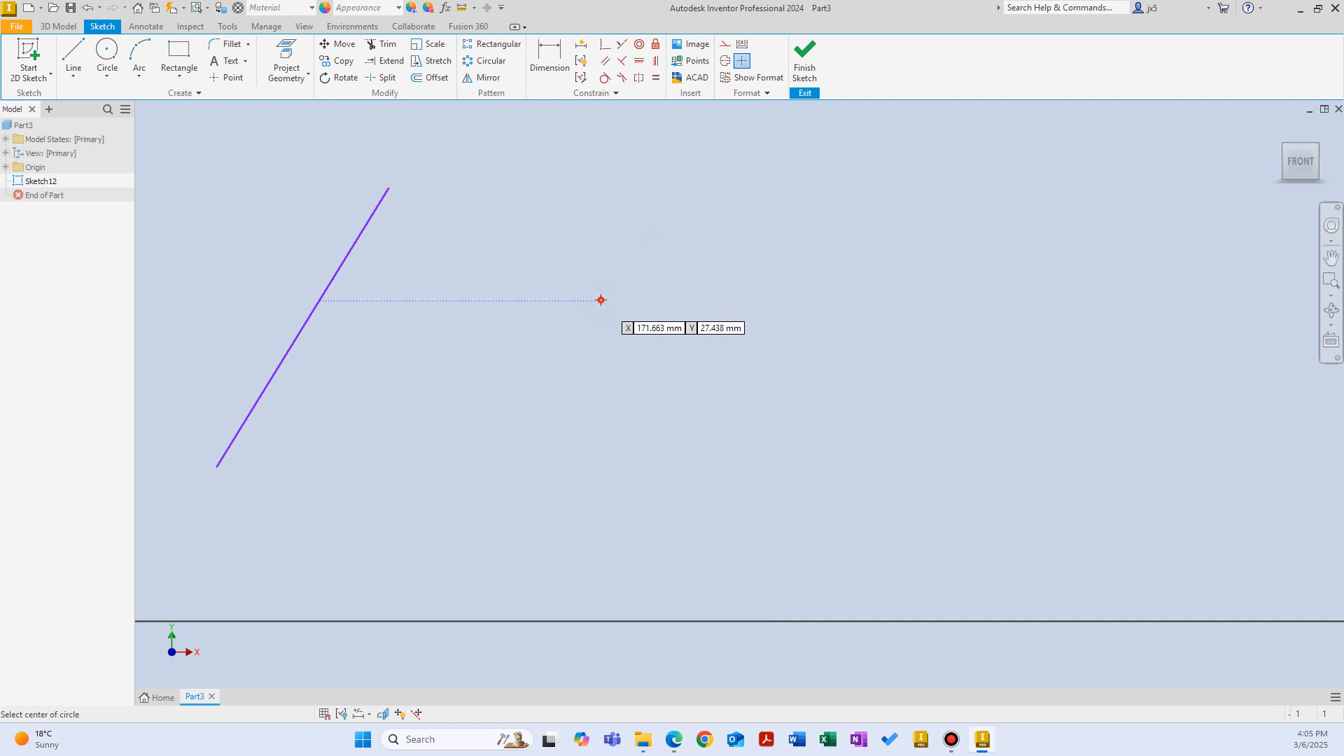
pyautogui.click(573, 229)
pyautogui.press('Escape')
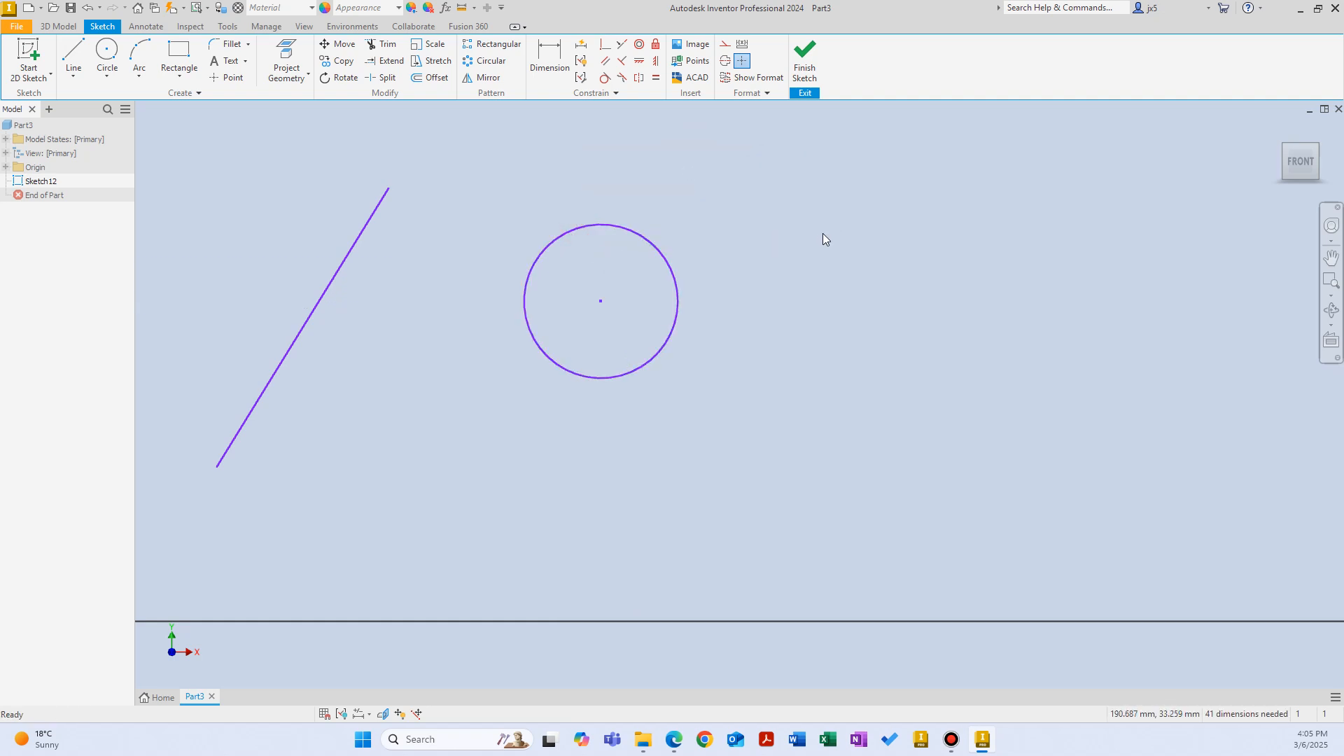
# Step: Sketch a second, much smaller circle in the empty area to the right of the large circle and finish the command
pyautogui.moveTo(819, 300); pyautogui.dragTo(699, 295, button='middle')
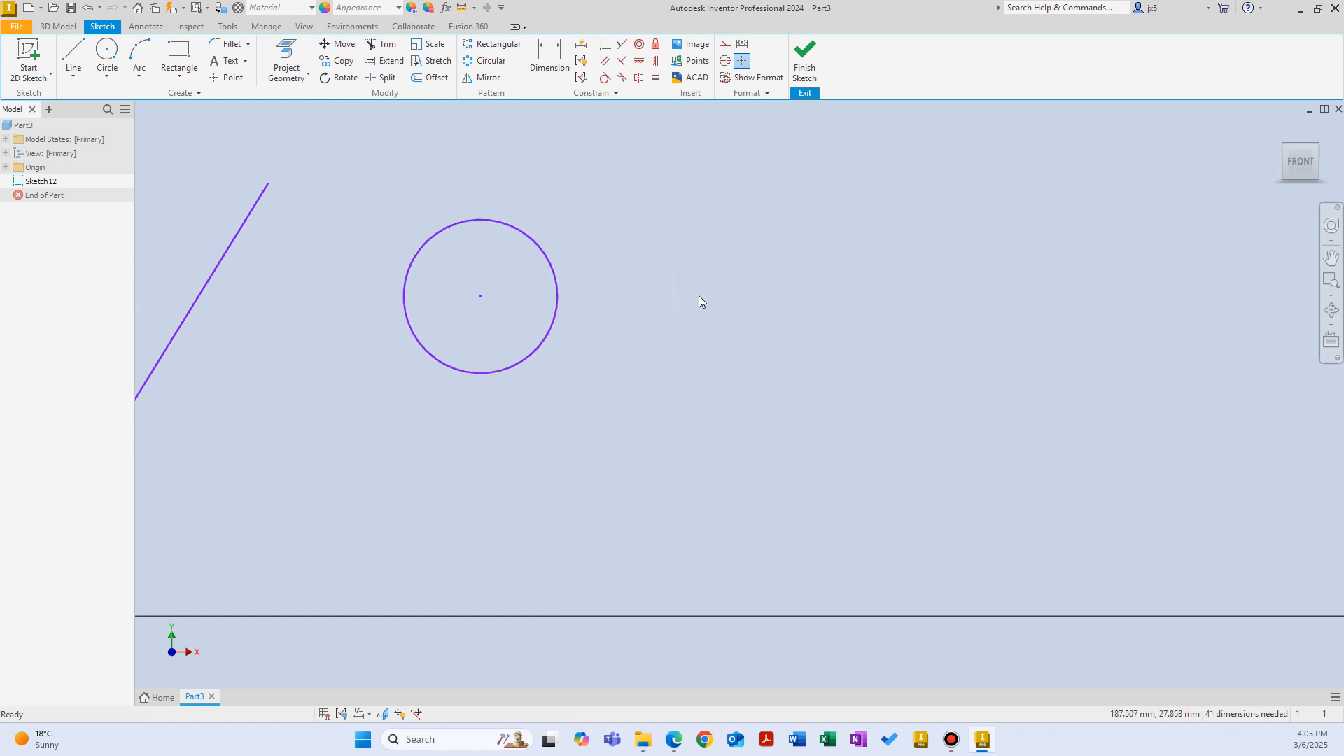
pyautogui.rightClick(741, 301)
pyautogui.click(714, 285)
pyautogui.click(751, 323)
pyautogui.click(732, 296)
pyautogui.rightClick(770, 217)
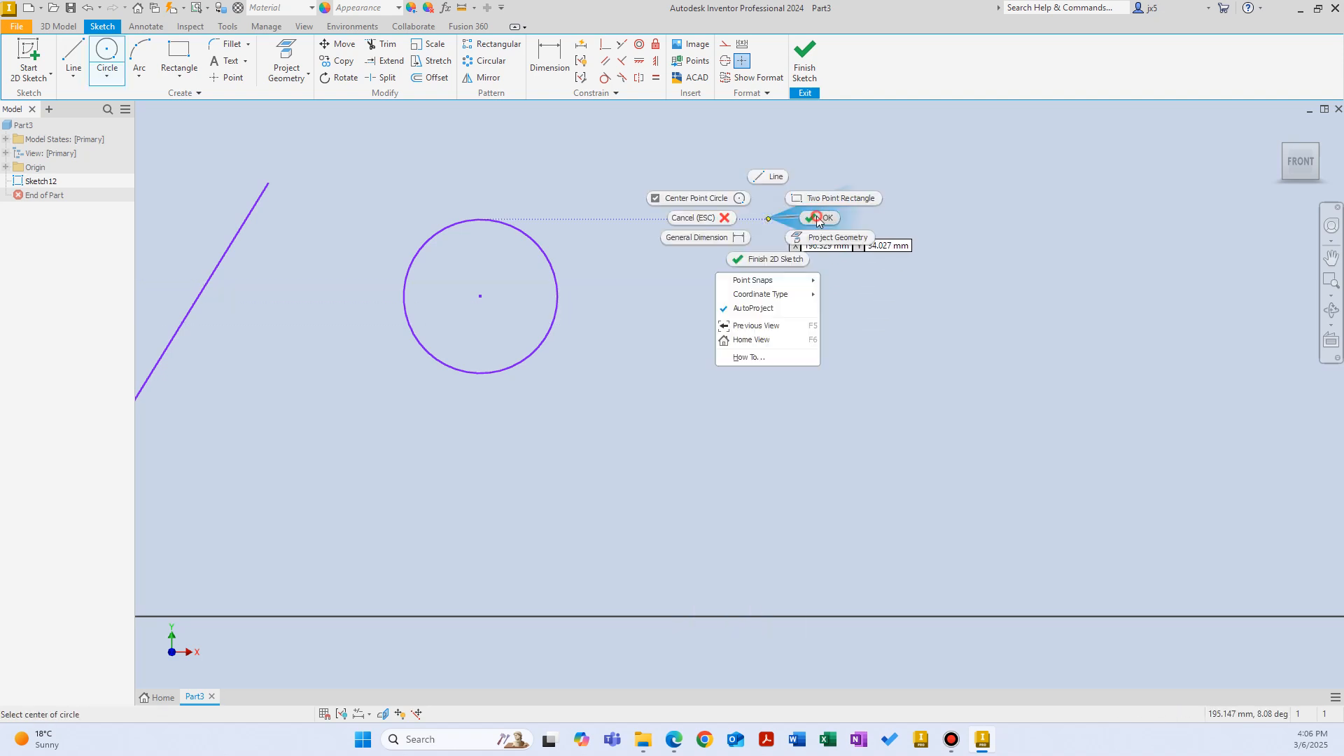
pyautogui.click(824, 219)
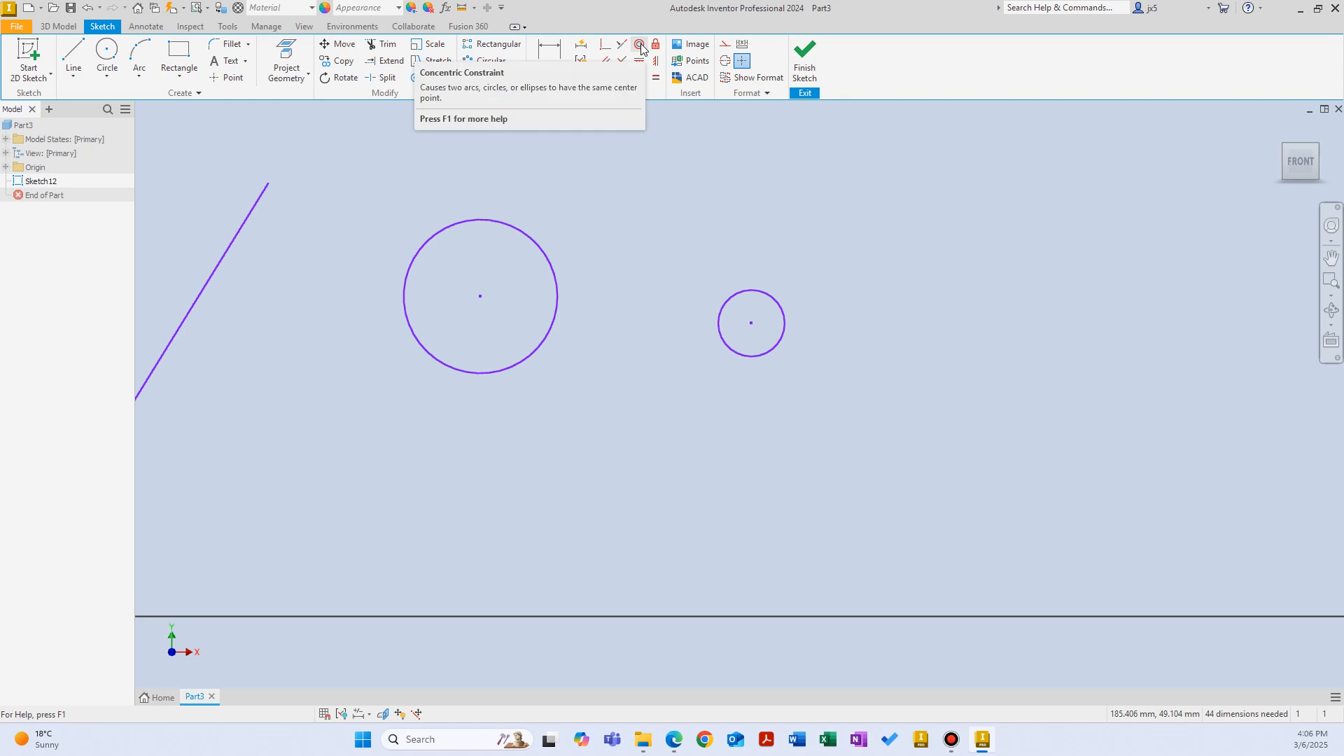
pyautogui.rightClick(776, 229)
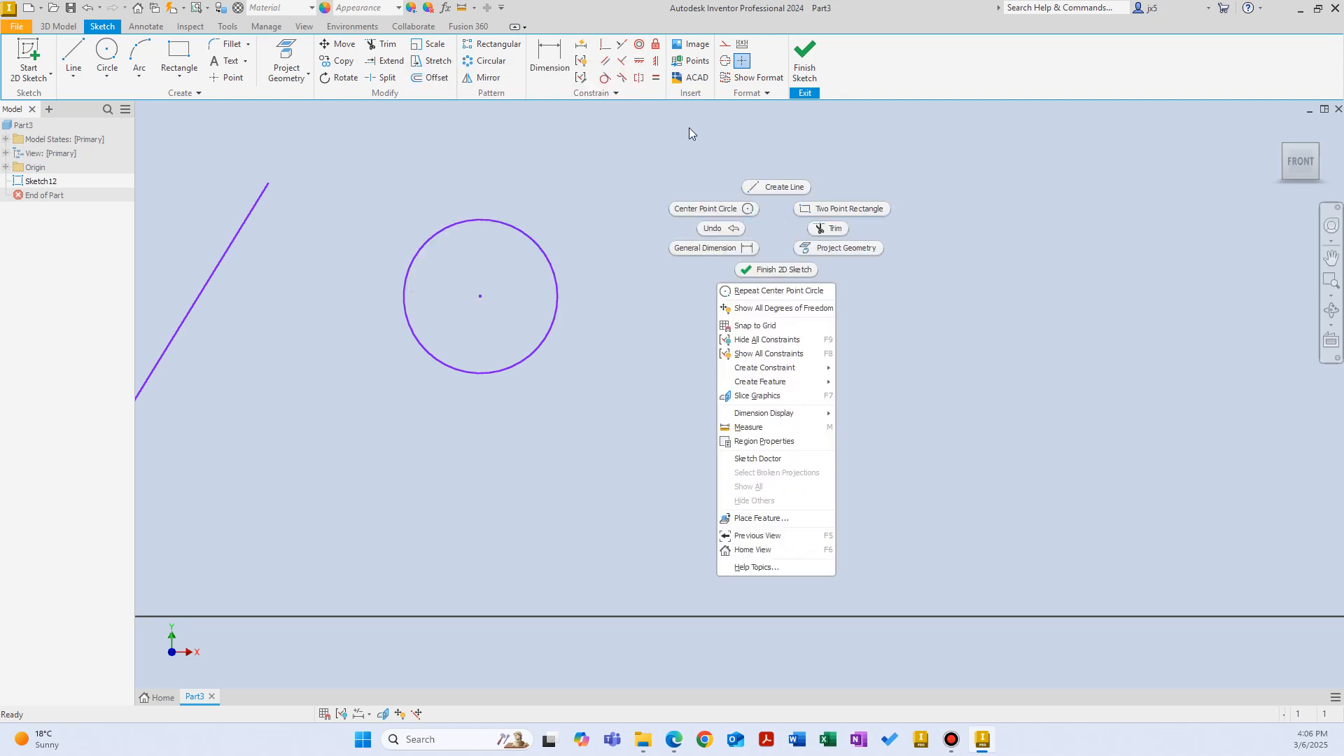
pyautogui.click(775, 231)
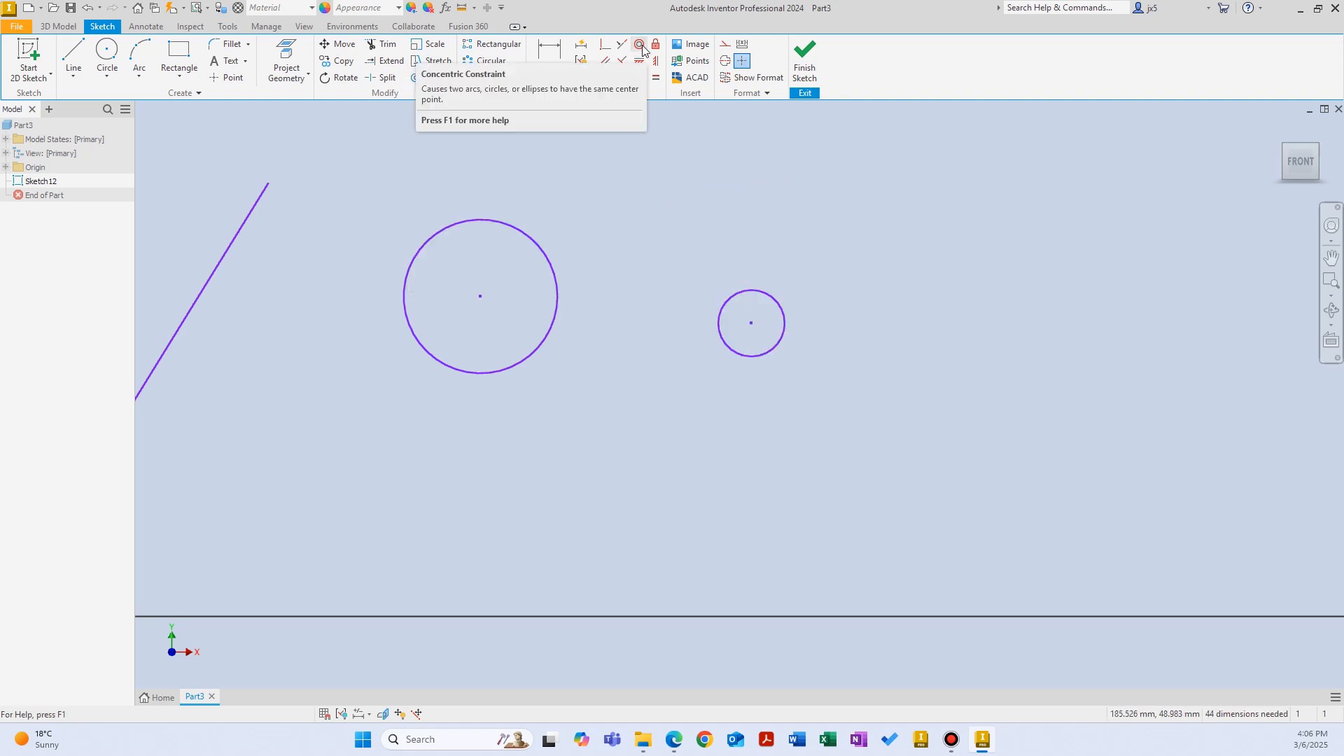
pyautogui.rightClick(794, 174)
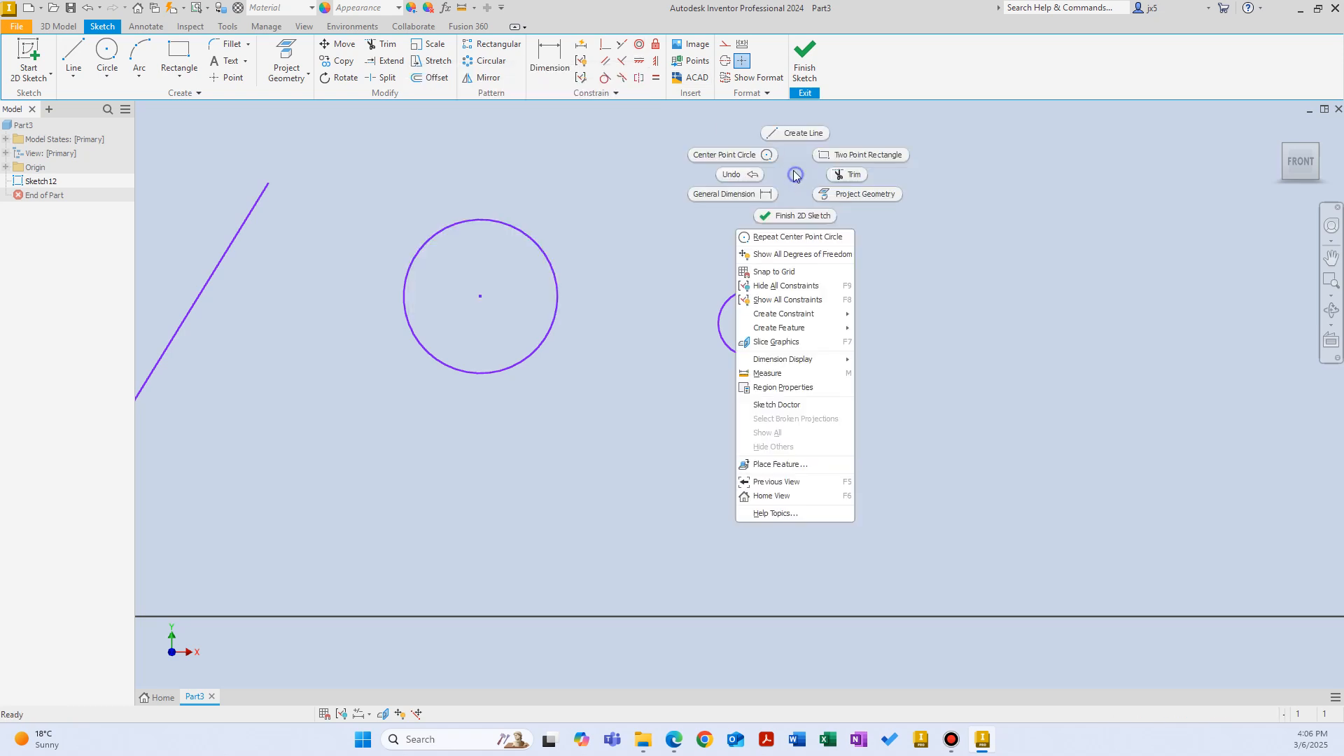
pyautogui.click(794, 171)
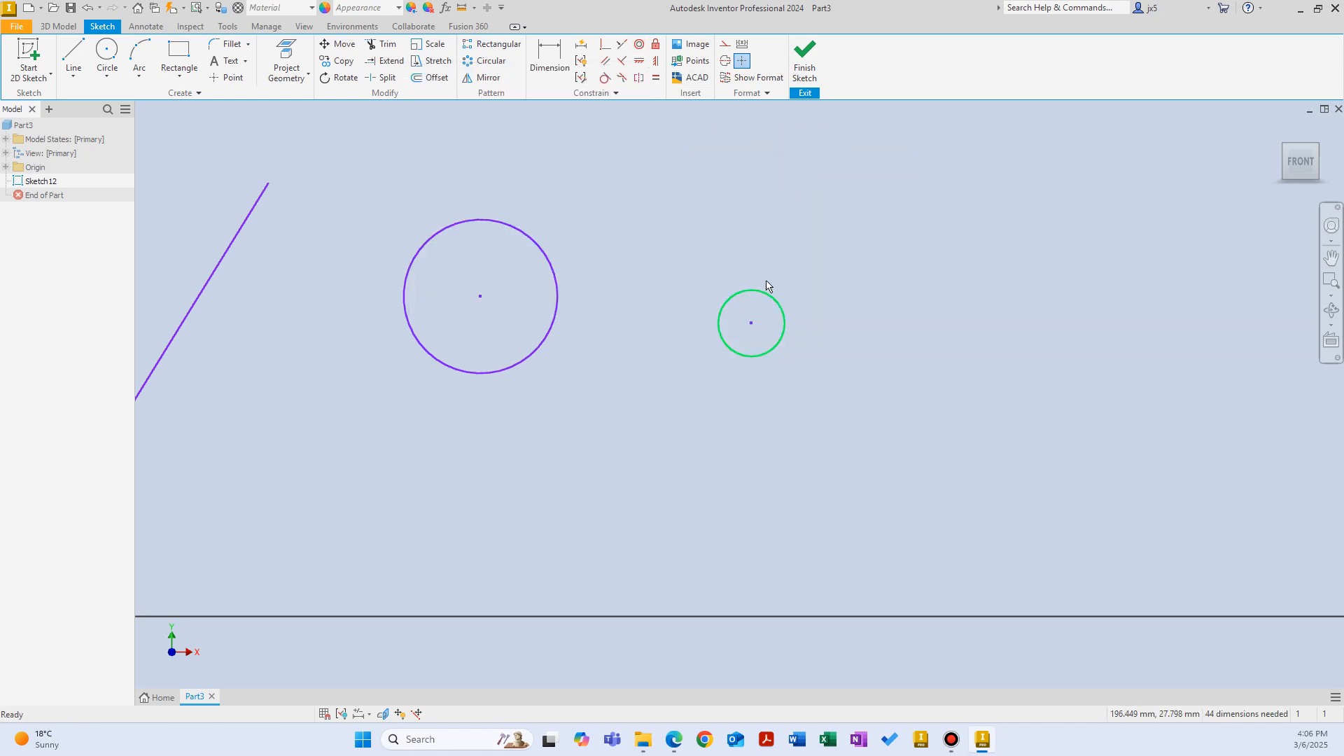
# Step: Make the small circle concentric with the large circle and end the constraint command
pyautogui.click(640, 44)
pyautogui.click(768, 300)
pyautogui.click(527, 234)
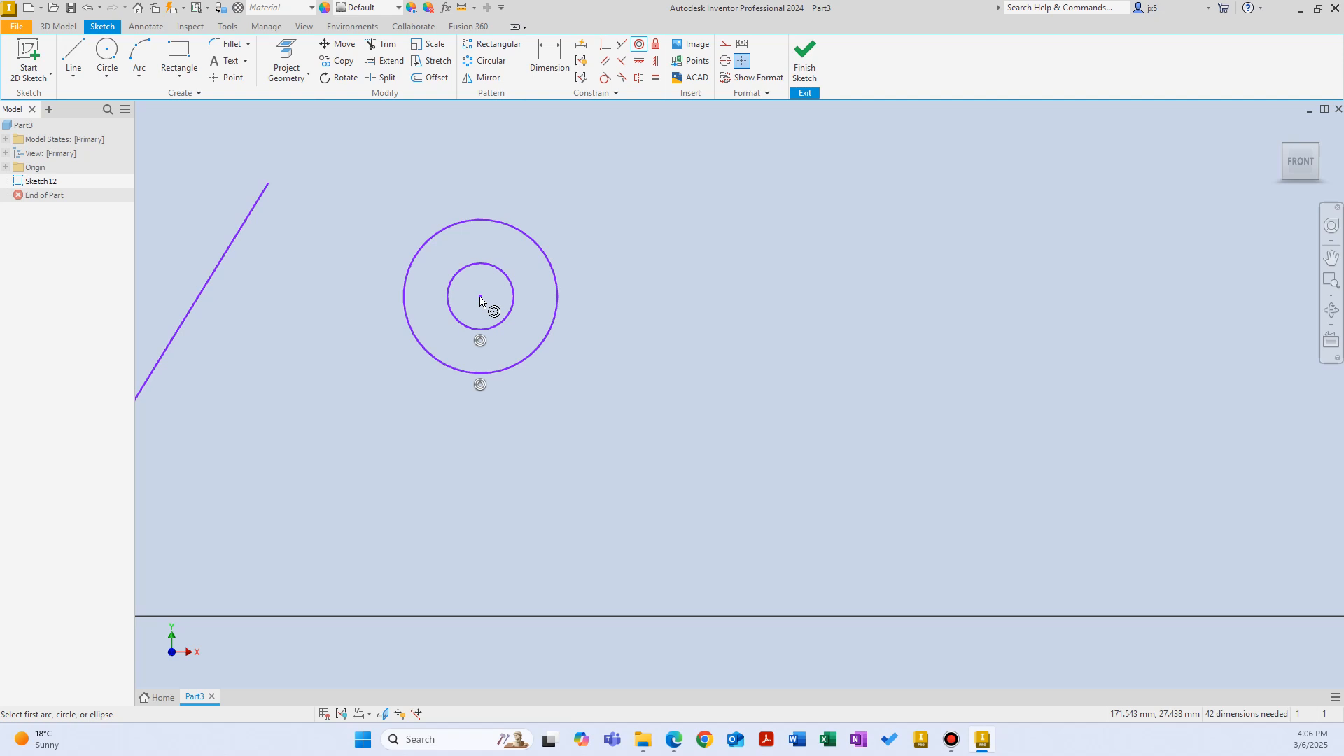
pyautogui.rightClick(654, 255)
pyautogui.click(707, 255)
# Step: Enlarge the two concentric circles and move them up and to the right by their shared centre point
pyautogui.moveTo(501, 271); pyautogui.dragTo(547, 230)
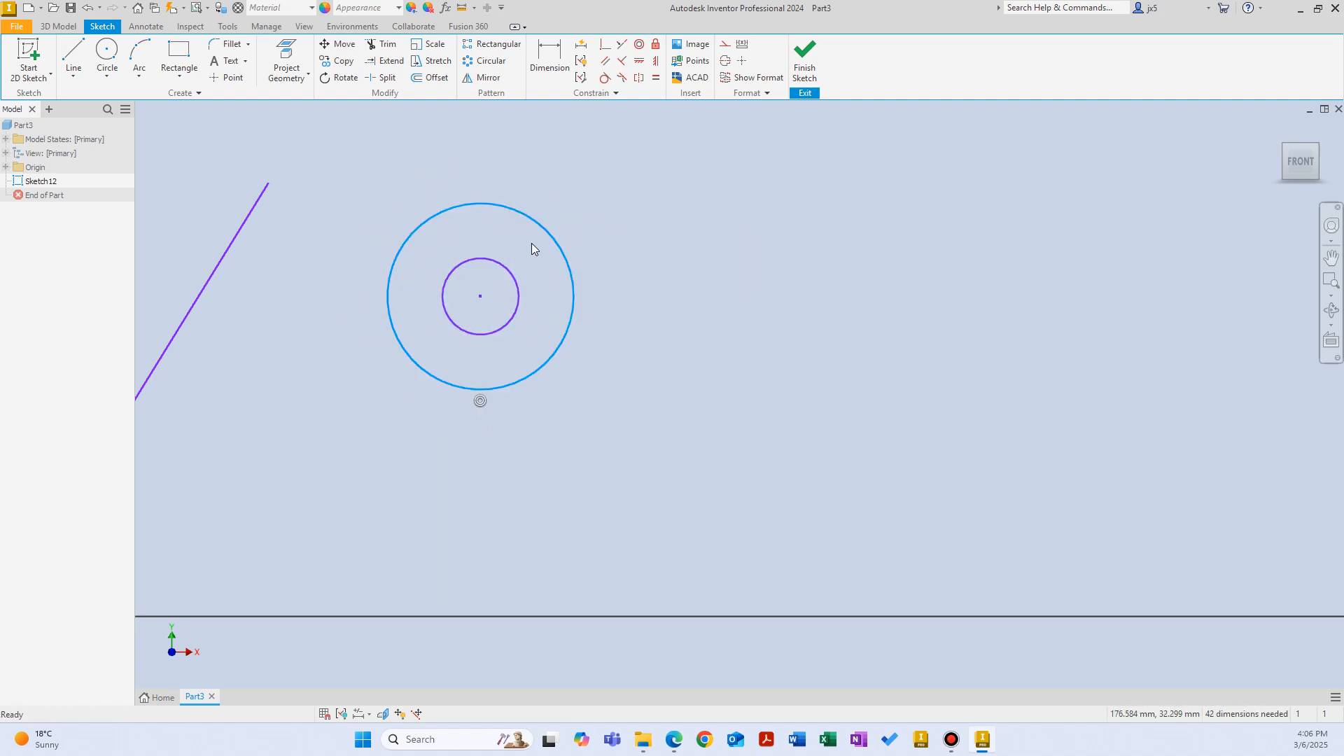
pyautogui.moveTo(482, 300); pyautogui.dragTo(567, 250)
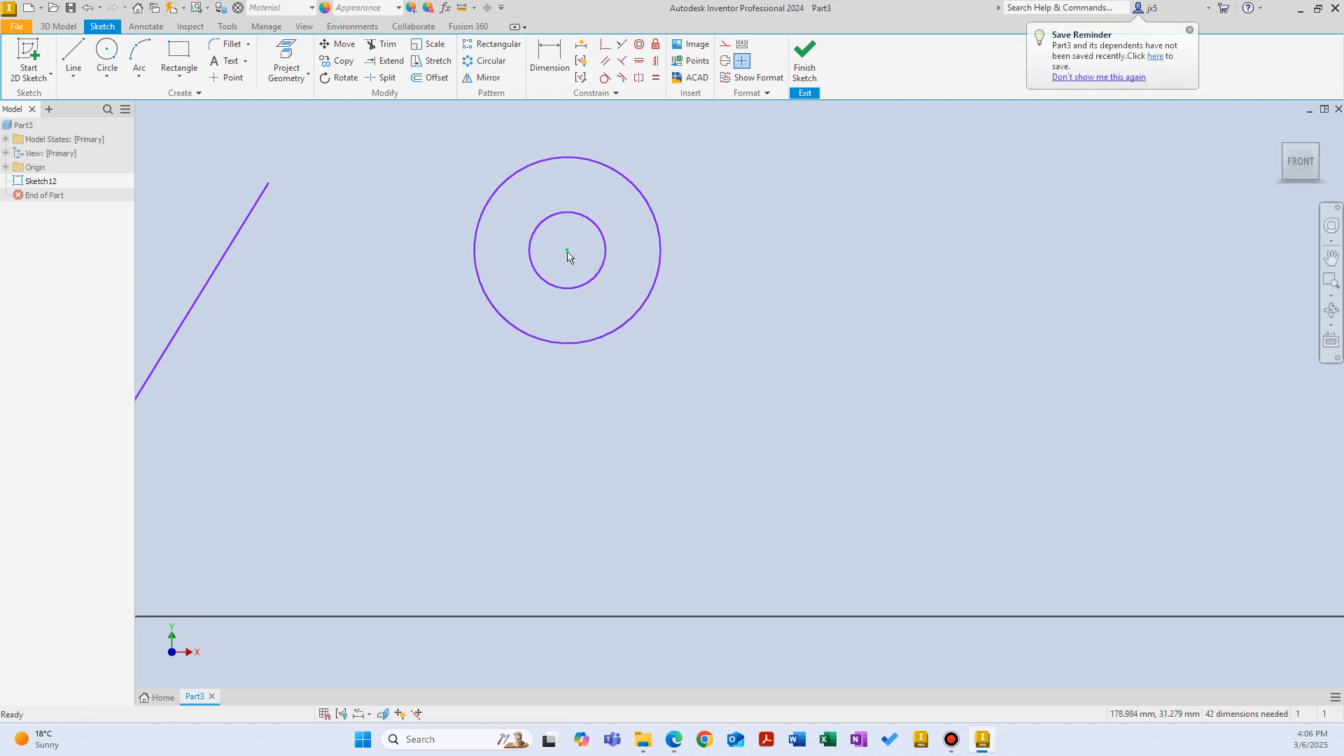
# Step: Sketch a slanted line rising to the right in the empty area beyond the concentric circles
pyautogui.moveTo(819, 219); pyautogui.dragTo(597, 259, button='middle')
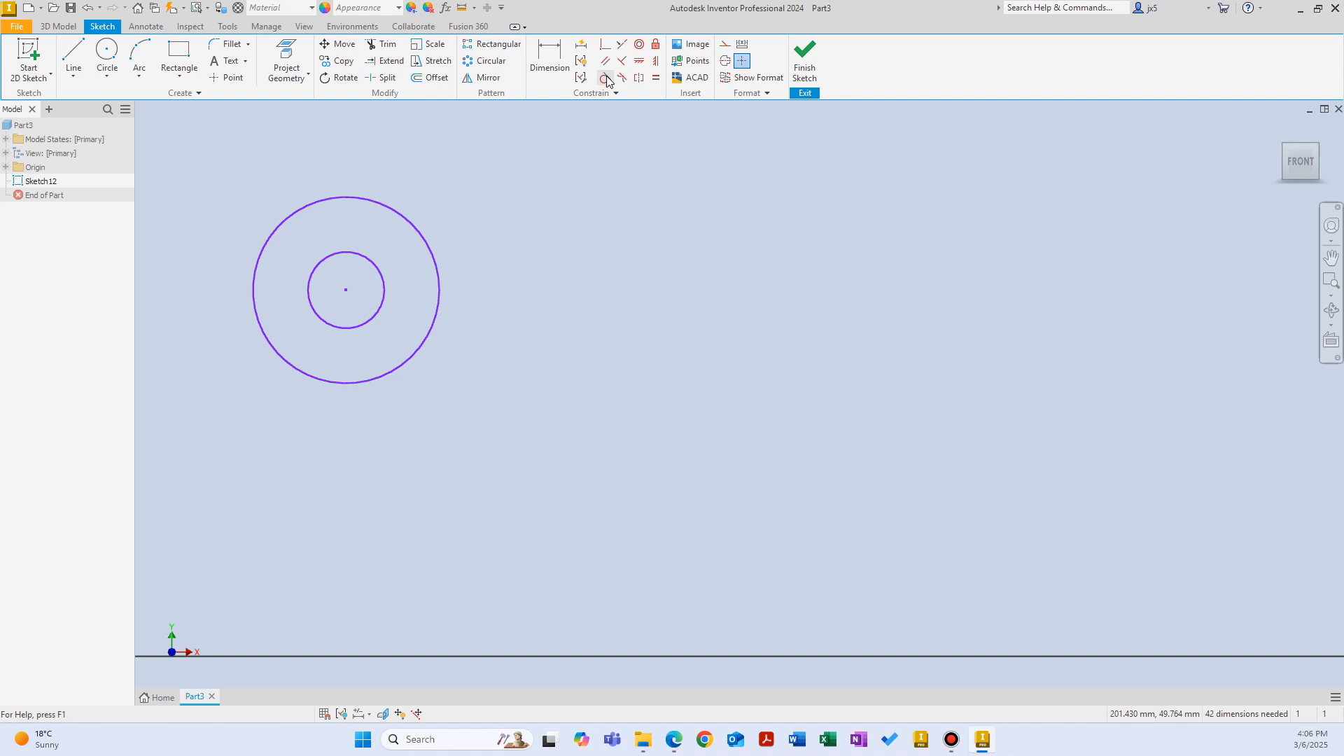
pyautogui.press('l')
pyautogui.click(574, 328)
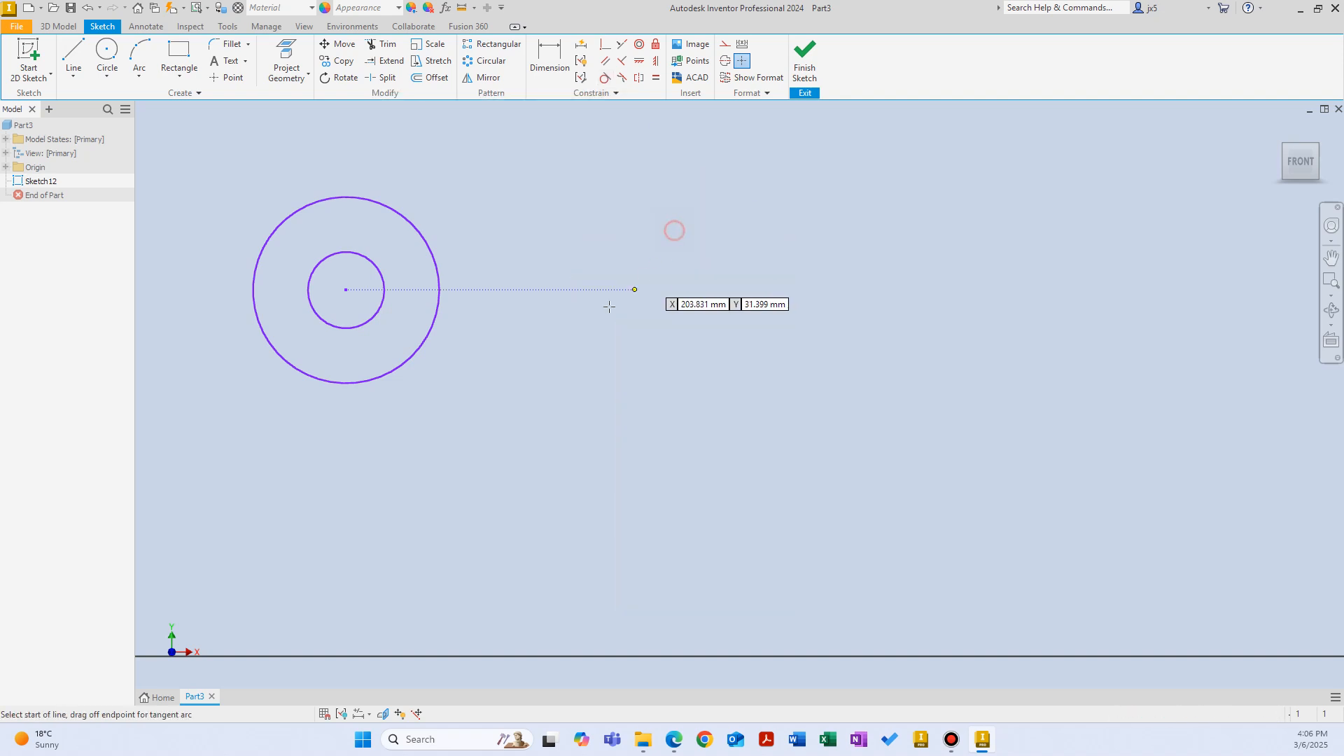
pyautogui.click(711, 201)
pyautogui.rightClick(818, 207)
pyautogui.click(878, 212)
# Step: Sketch a center-point circle to the right of the new slanted line
pyautogui.moveTo(1003, 268); pyautogui.dragTo(786, 289, button='middle')
pyautogui.rightClick(787, 289)
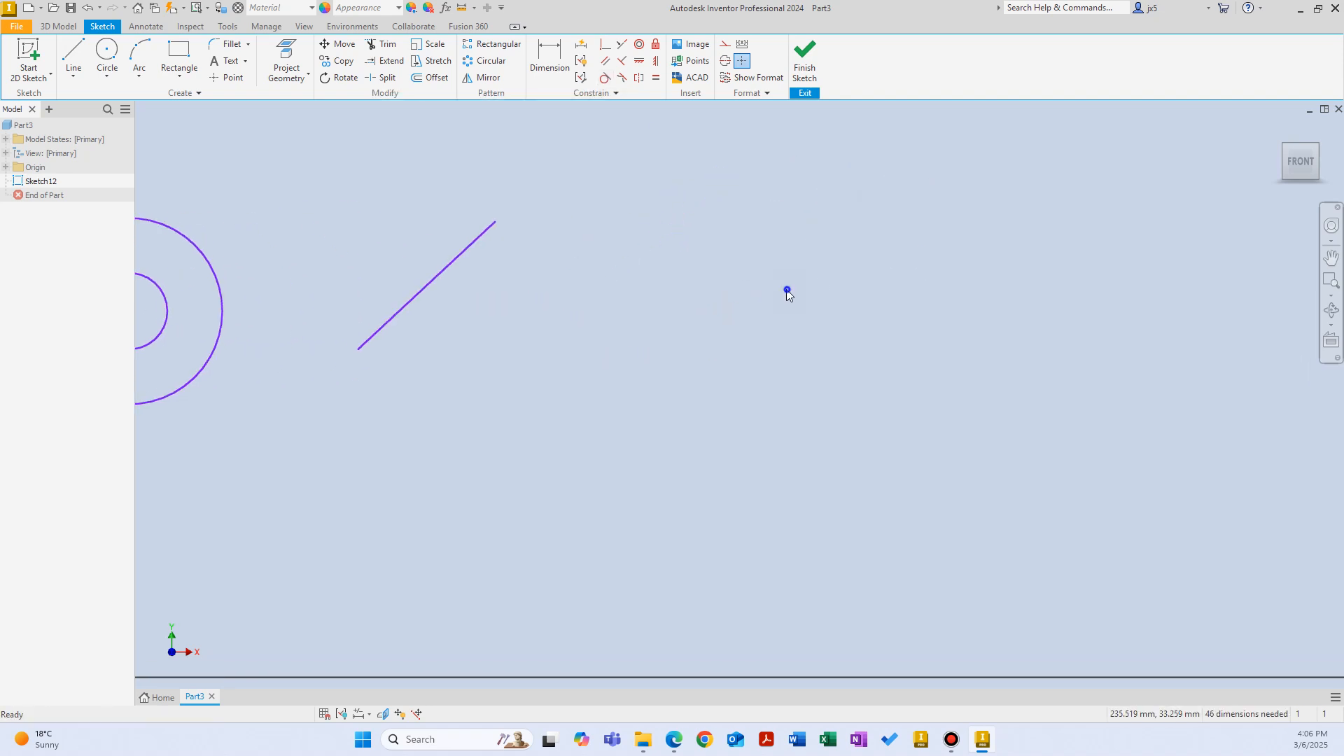
pyautogui.click(760, 270)
pyautogui.click(723, 301)
pyautogui.click(786, 245)
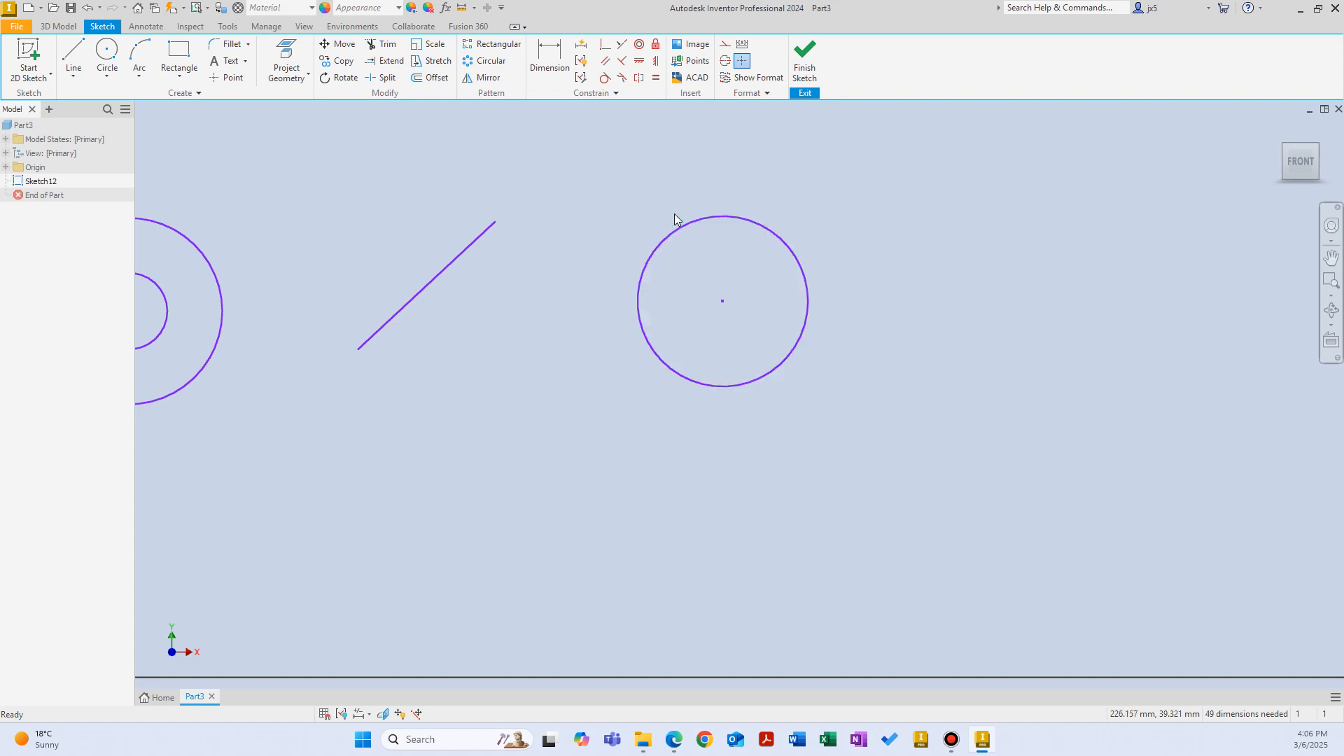
# Step: Make the new circle tangent to the slanted line beside it and end the constraint command
pyautogui.click(606, 79)
pyautogui.click(673, 236)
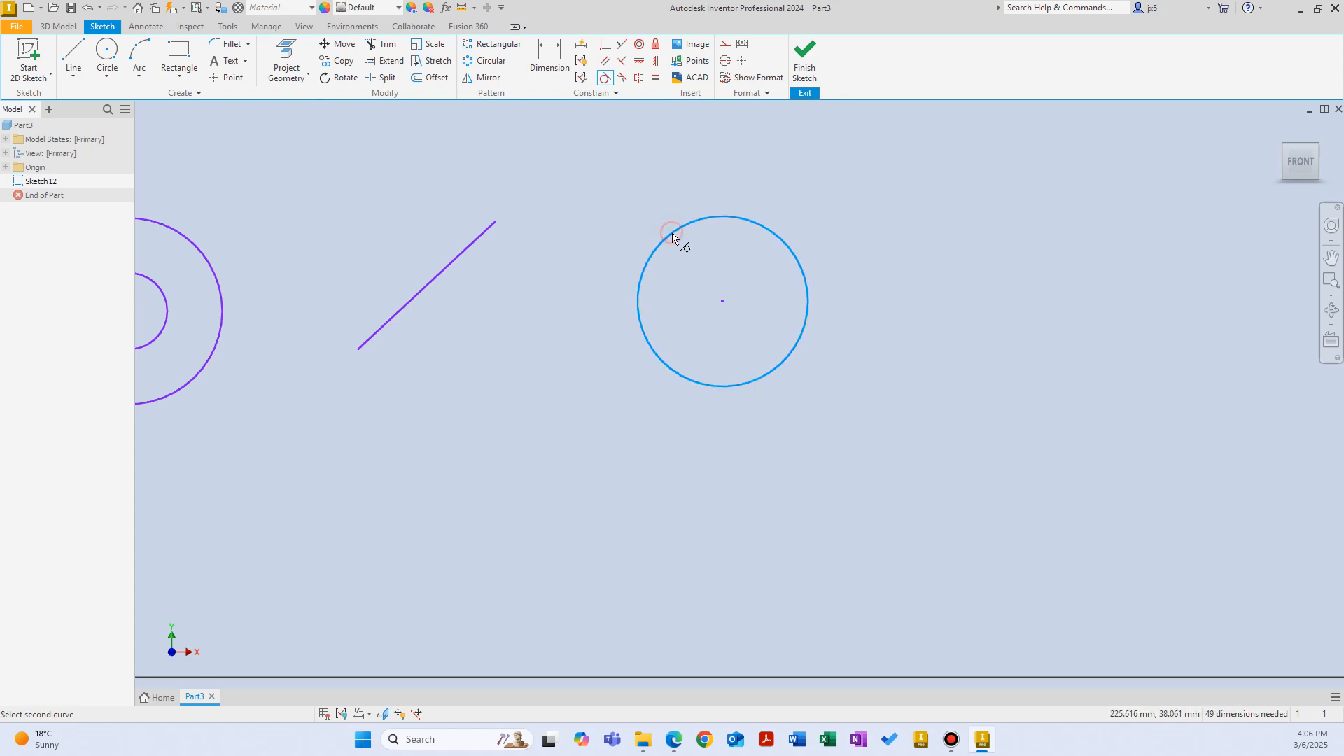
pyautogui.click(490, 231)
pyautogui.rightClick(511, 264)
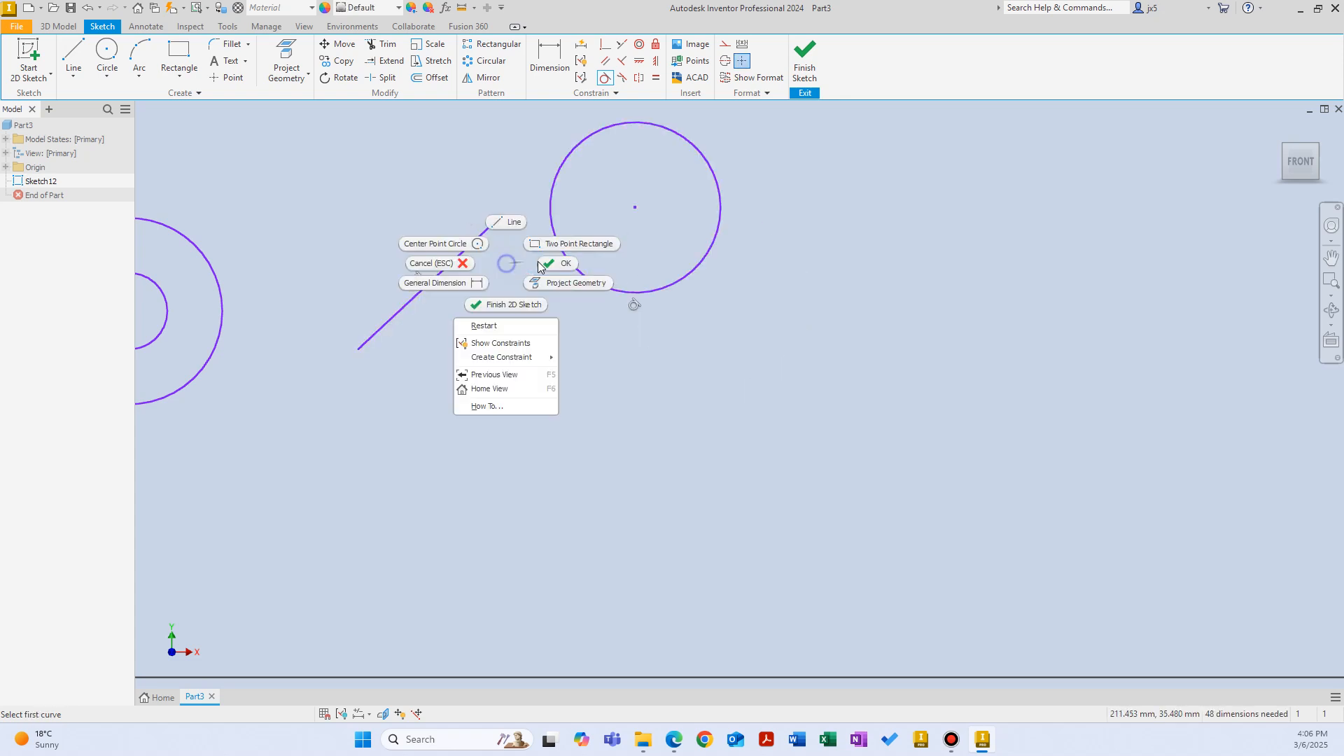
pyautogui.click(446, 270)
# Step: Move the slanted line up and to the right along the circle's upper-left side to test the Tangent constraint
pyautogui.moveTo(471, 251); pyautogui.dragTo(583, 133)
pyautogui.click(510, 256)
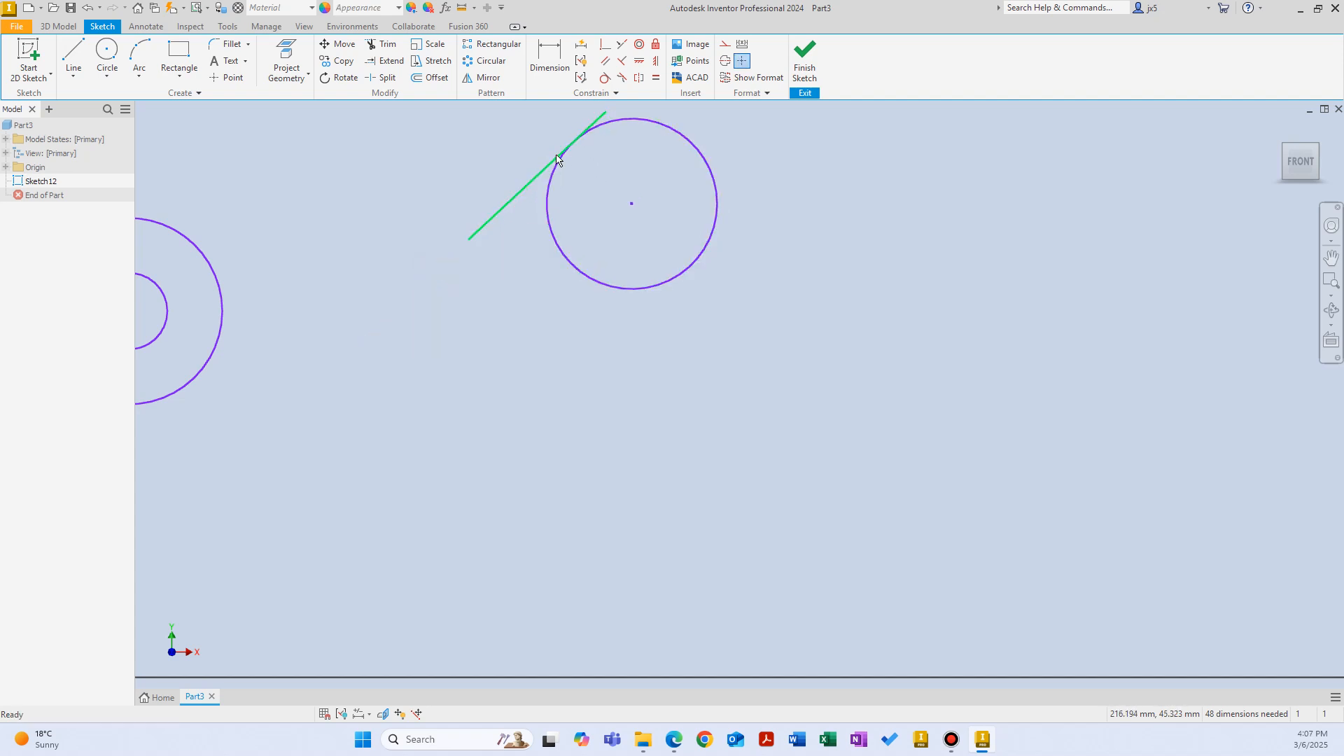
# Step: Shorten the right-hand line of the parallel pair by moving its upper endpoint down close to its lower endpoint
pyautogui.moveTo(801, 262); pyautogui.dragTo(573, 289, button='middle')
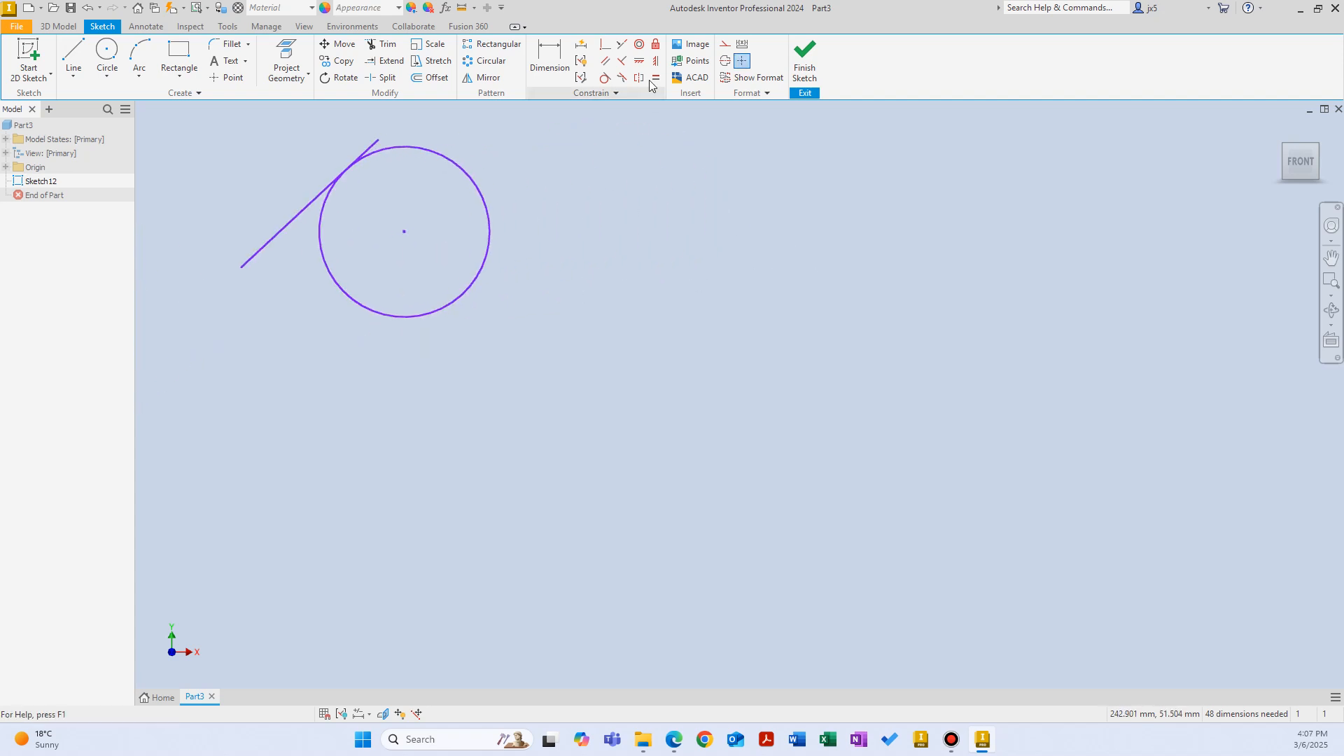
pyautogui.click(706, 195)
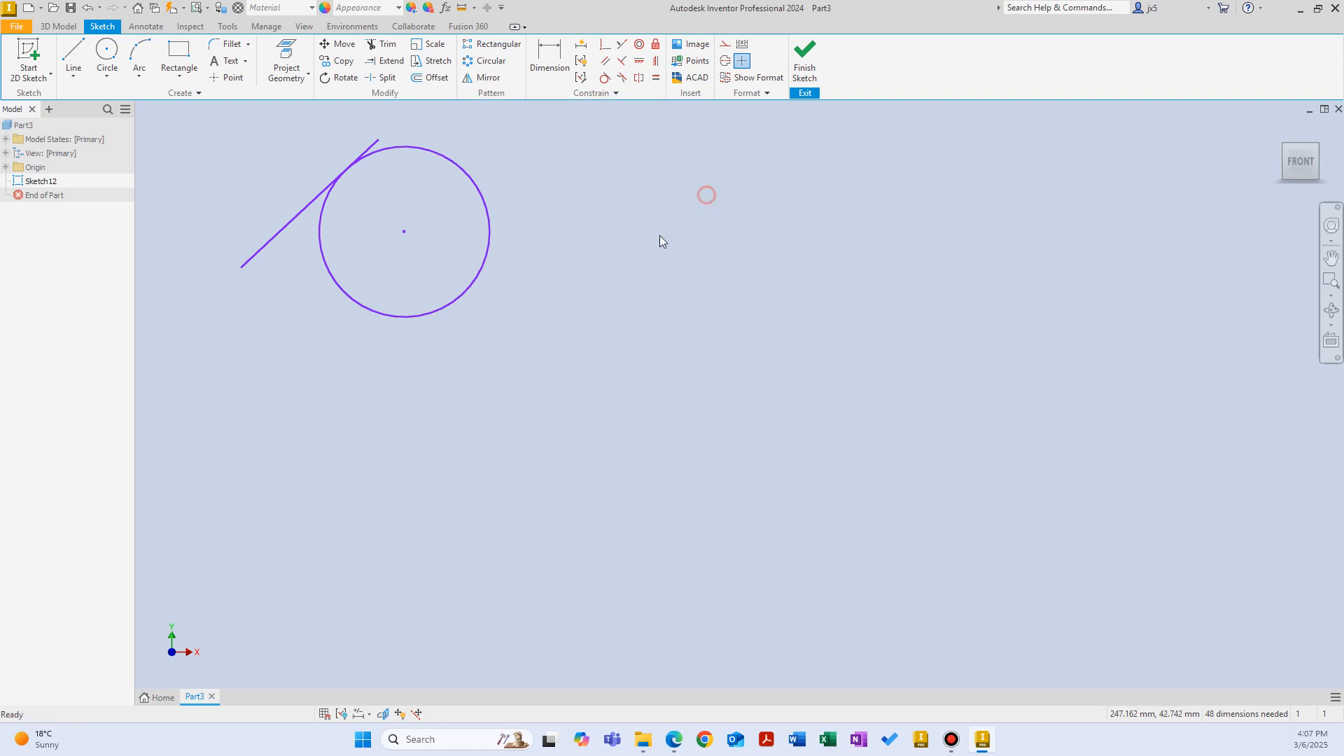
pyautogui.scroll(-5, 405, 345)
pyautogui.moveTo(216, 353); pyautogui.dragTo(407, 315, button='middle')
pyautogui.moveTo(318, 325); pyautogui.dragTo(505, 302, button='middle')
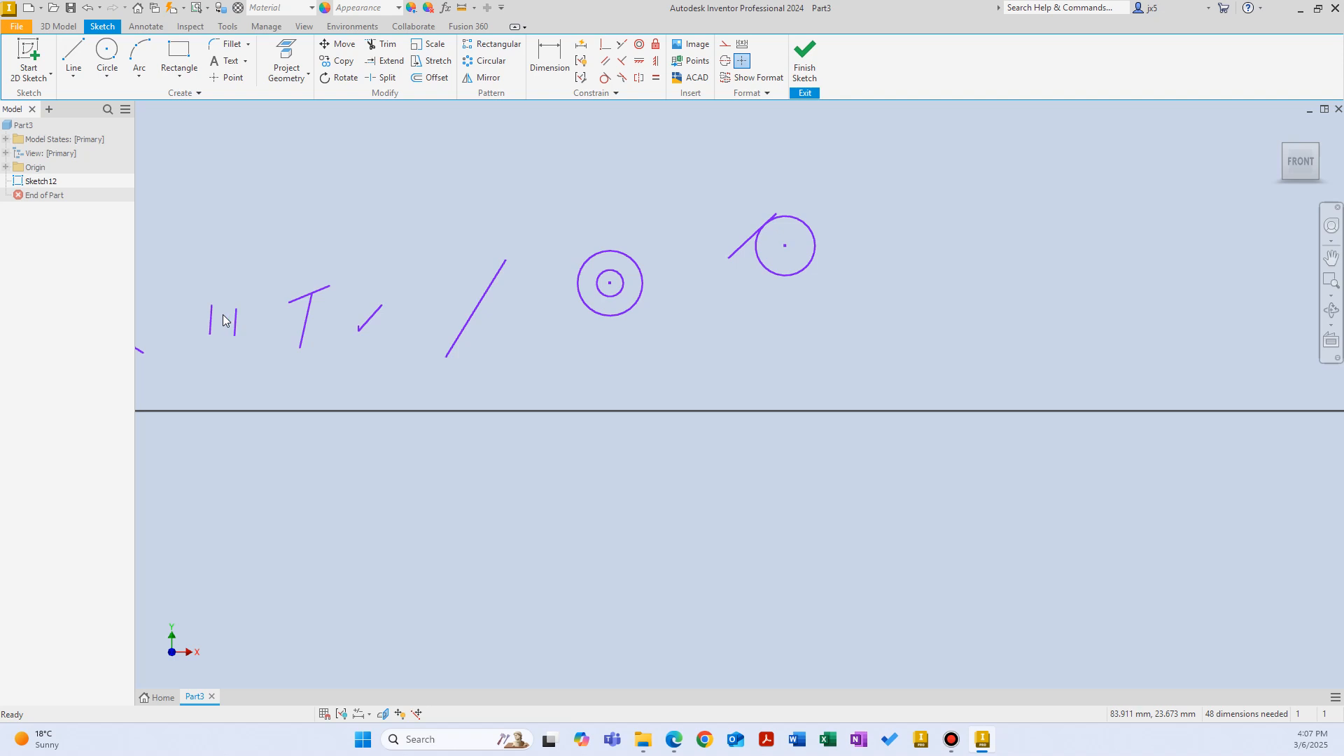
pyautogui.scroll(6, 205, 310)
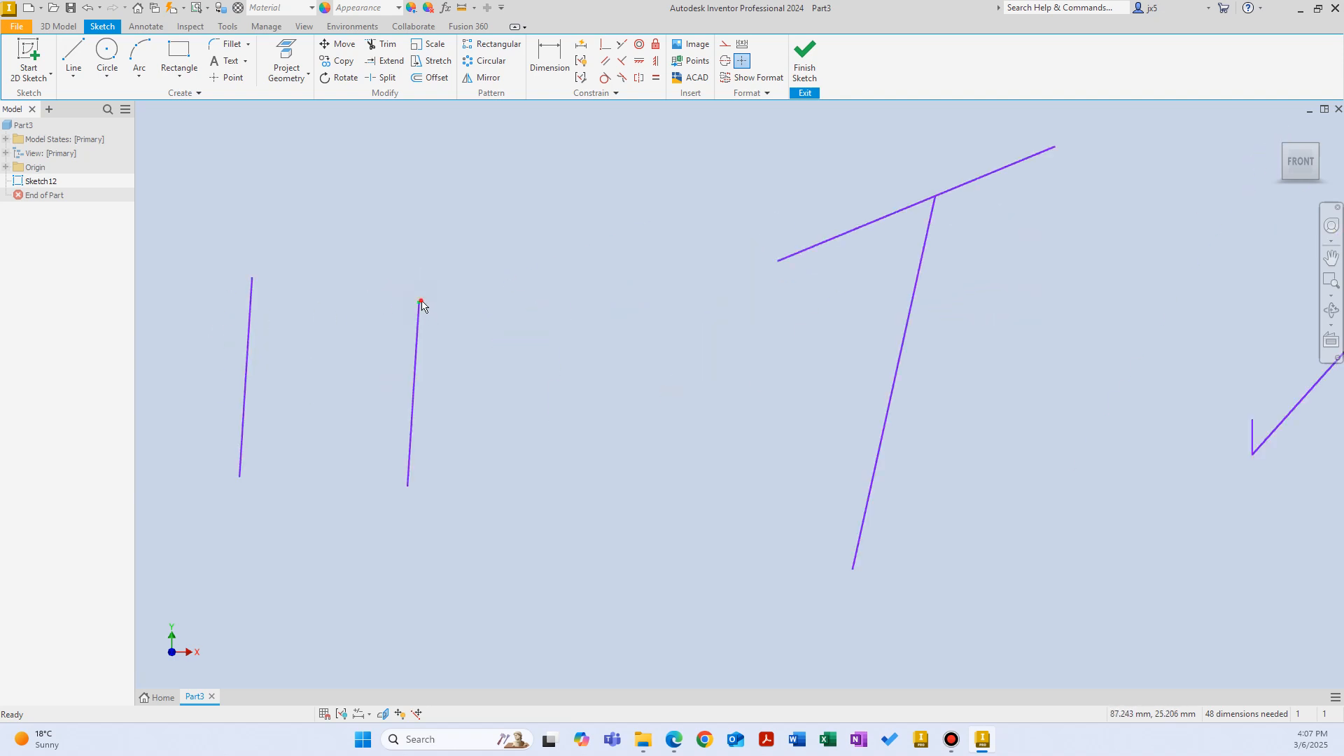
pyautogui.moveTo(421, 303); pyautogui.dragTo(413, 437)
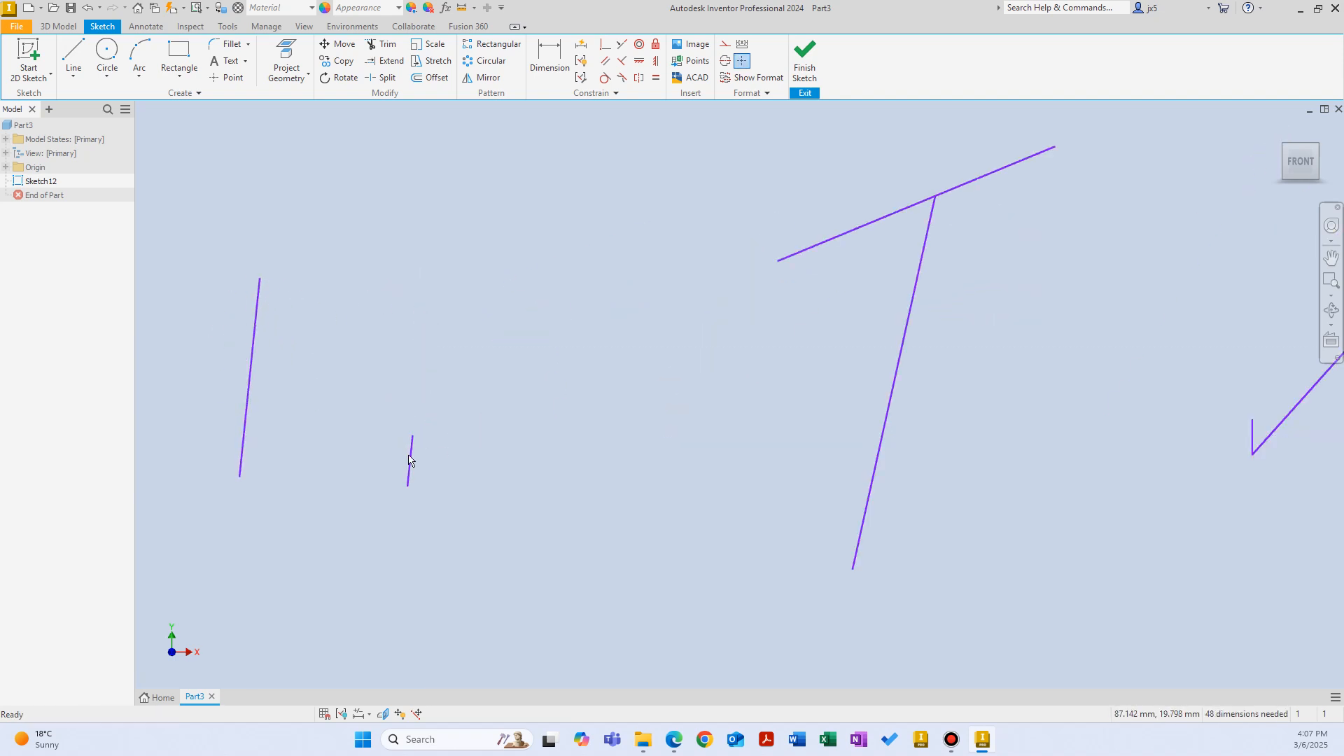
pyautogui.click(515, 453)
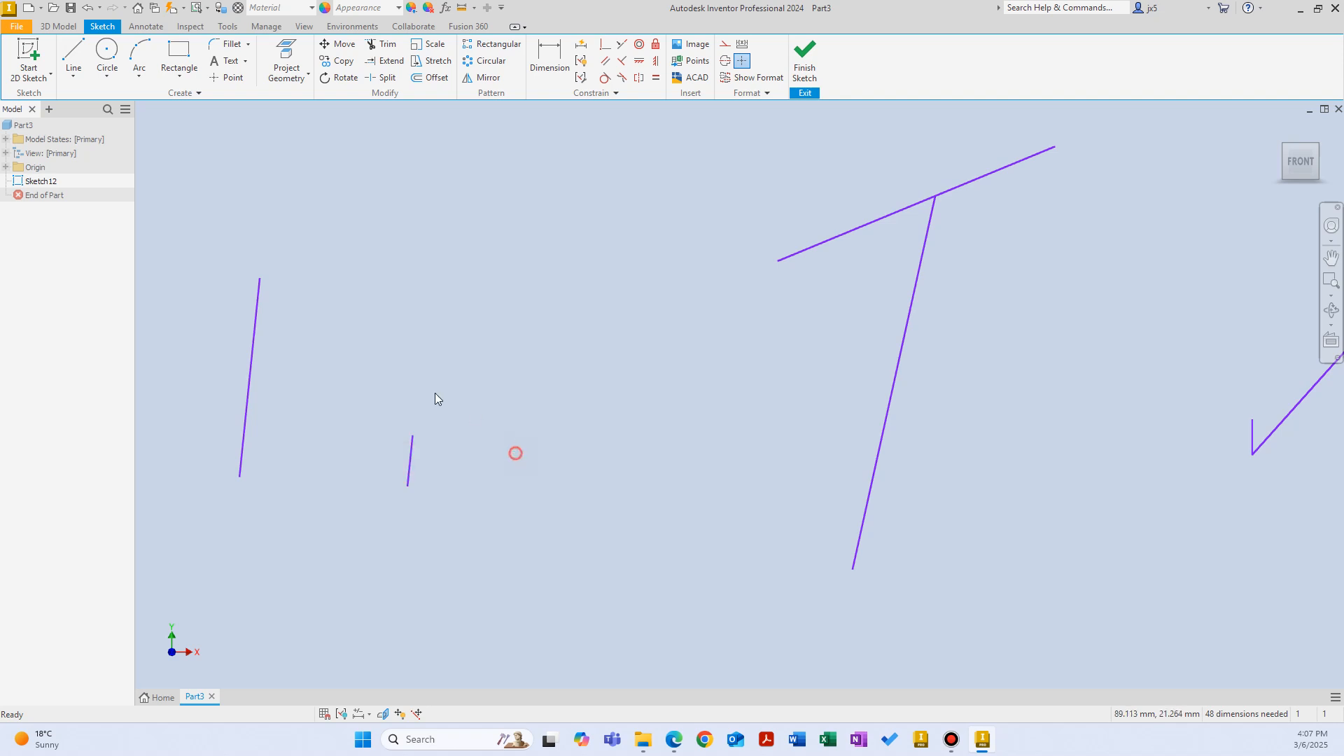
# Step: Apply an Equal constraint between the long left line and the shortened right line of the parallel pair
pyautogui.click(253, 348)
pyautogui.click(444, 346)
pyautogui.click(656, 77)
pyautogui.click(253, 343)
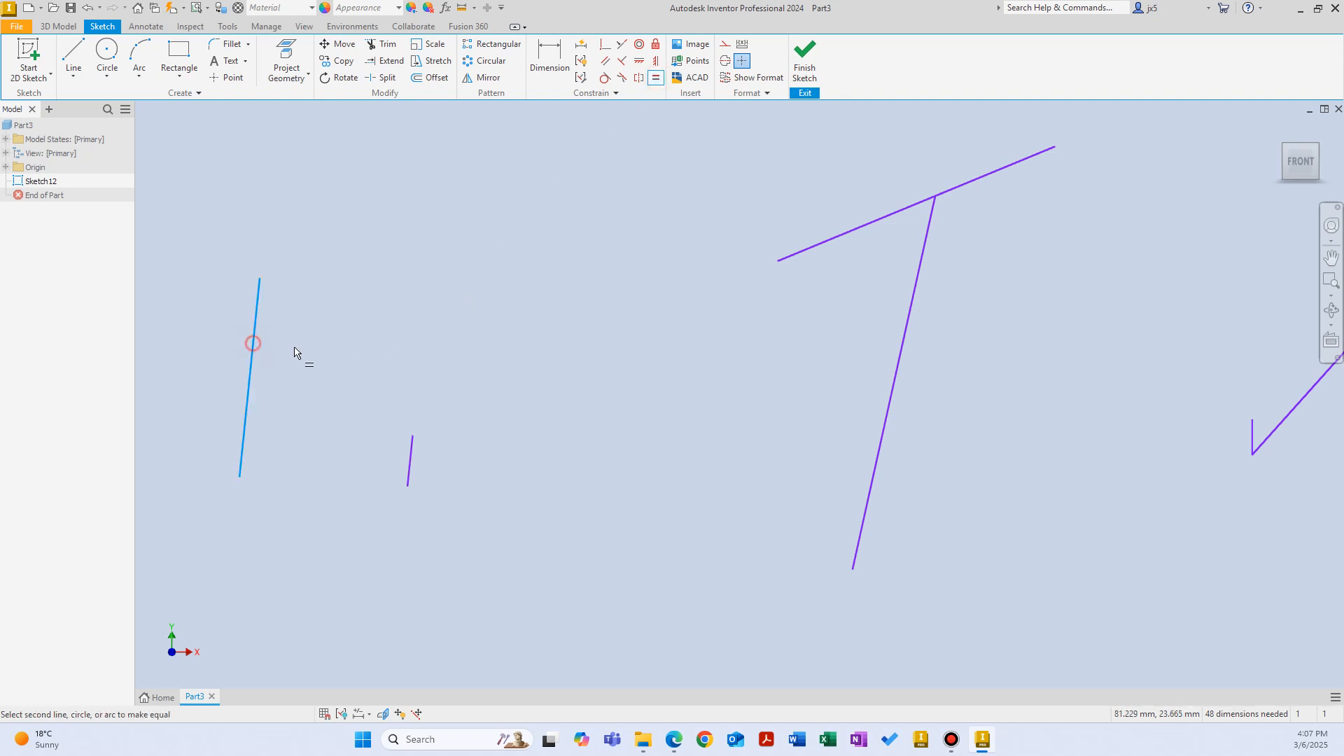
pyautogui.click(410, 458)
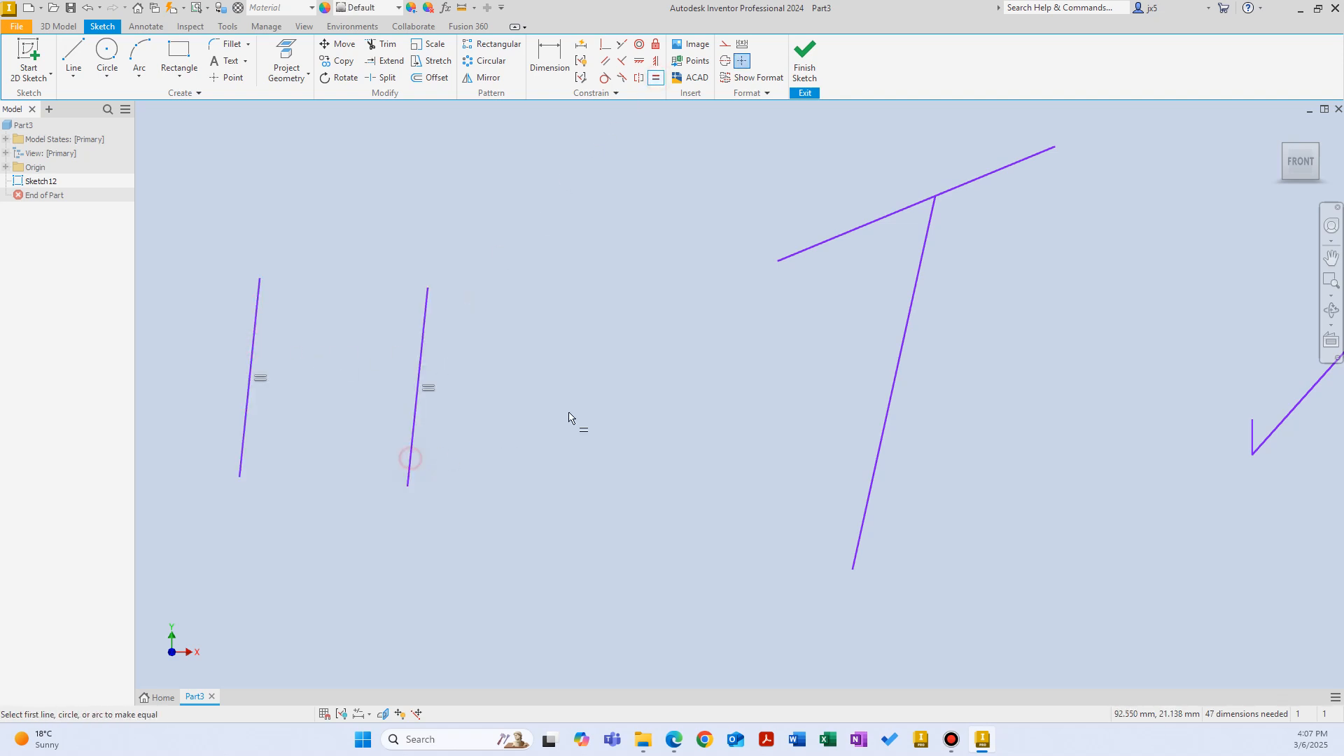
pyautogui.rightClick(508, 367)
pyautogui.click(555, 363)
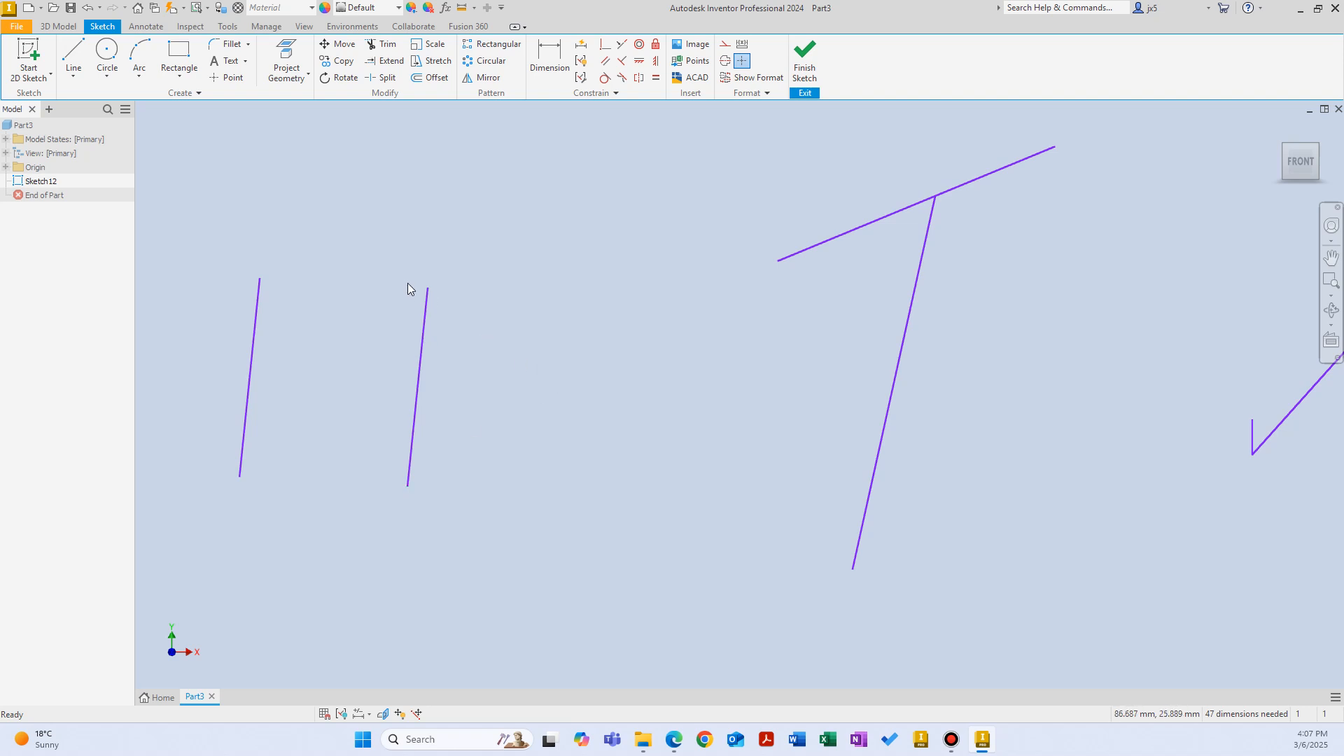
# Step: Move the endpoints of both parallel lines to shift the pair and test the Equal constraint
pyautogui.moveTo(430, 292); pyautogui.dragTo(430, 378)
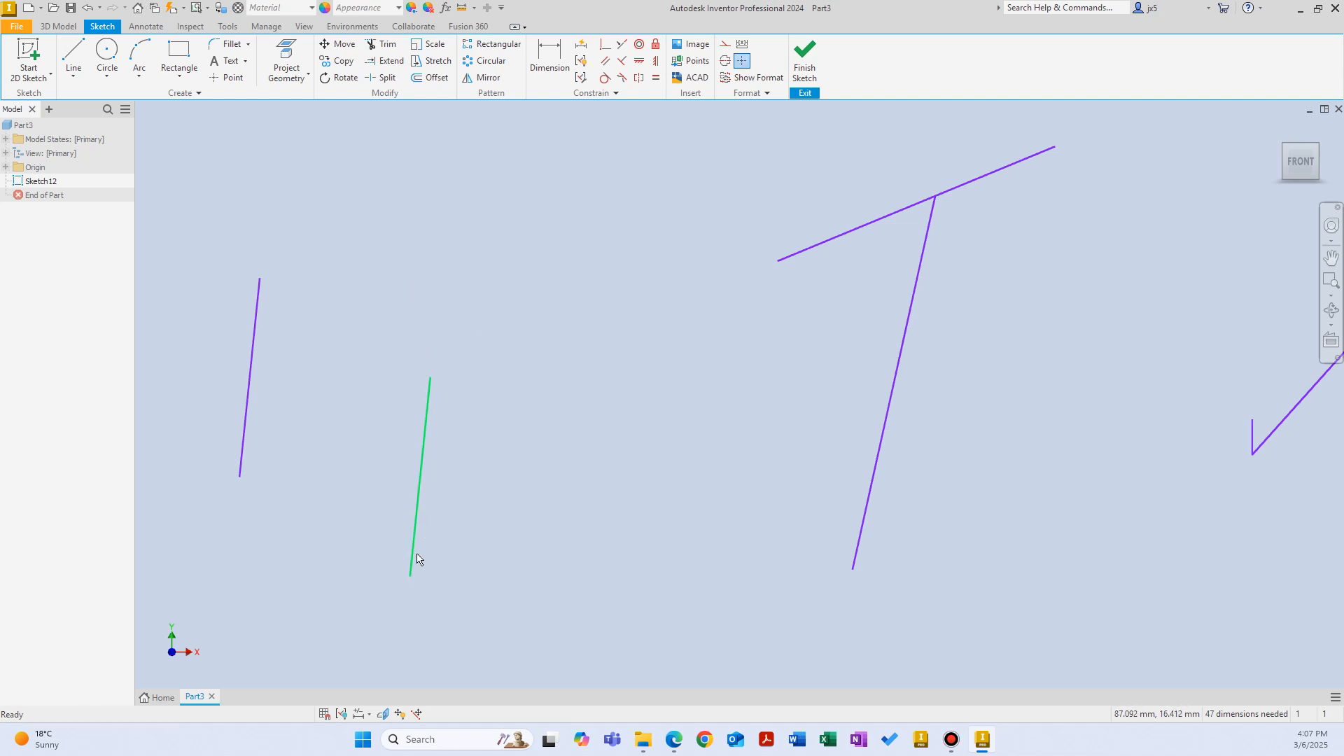
pyautogui.moveTo(410, 578); pyautogui.dragTo(447, 423)
pyautogui.moveTo(240, 476); pyautogui.dragTo(317, 393)
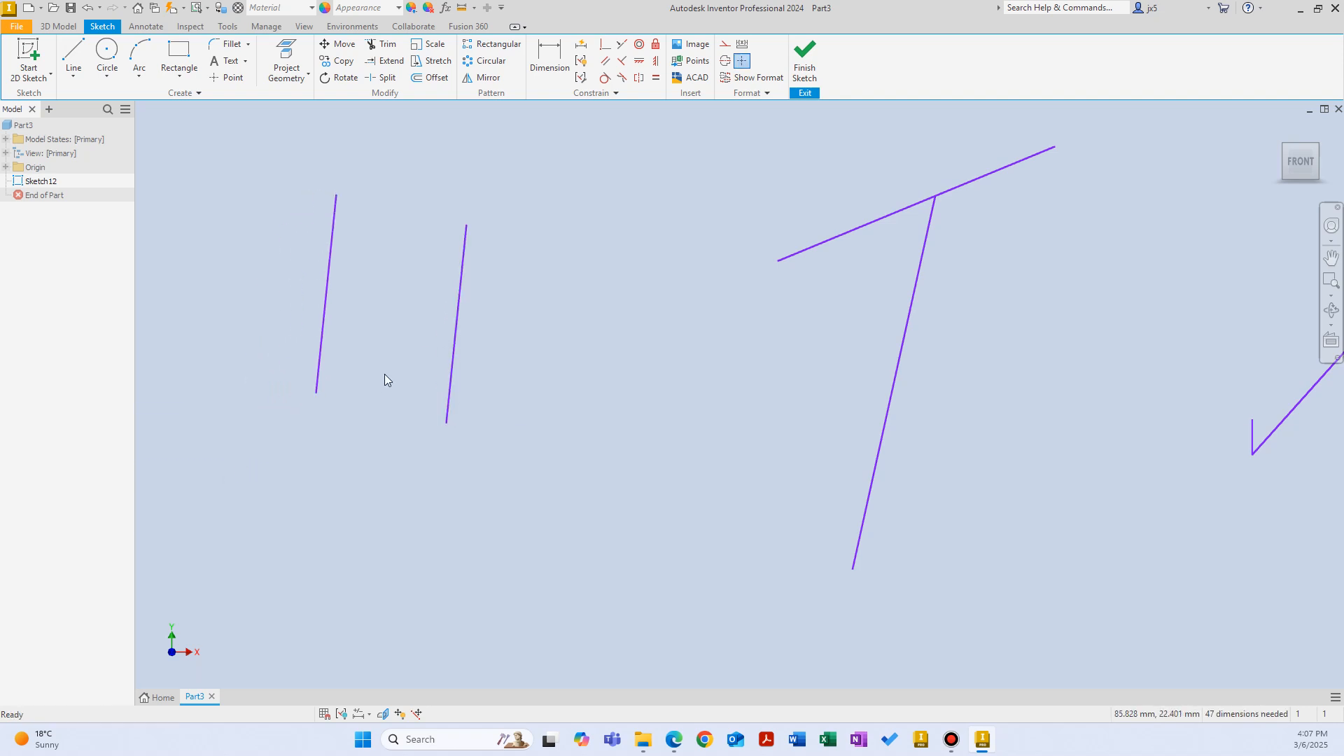
# Step: Move the right-hand line of the parallel pair up and closer to the left-hand line
pyautogui.moveTo(455, 336); pyautogui.dragTo(439, 299)
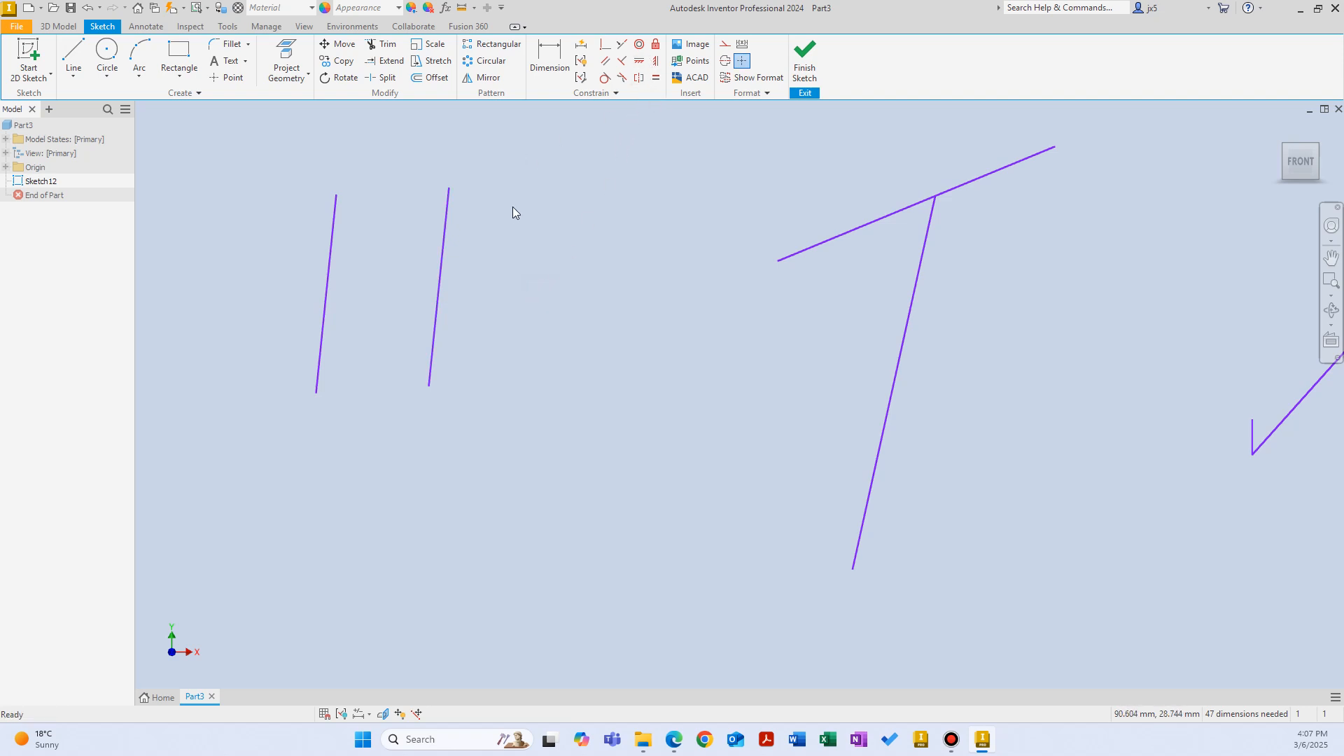
pyautogui.click(445, 276)
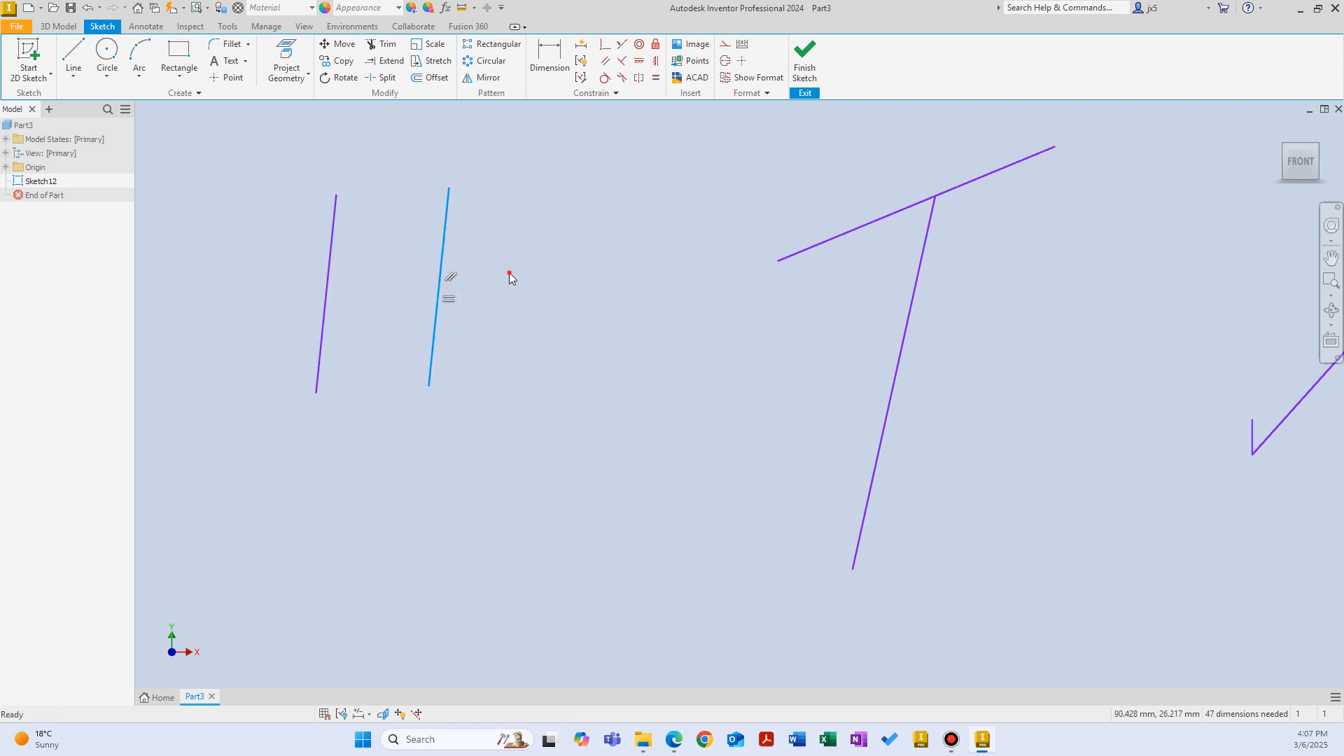
pyautogui.click(329, 273)
pyautogui.click(612, 279)
# Step: Examine the Parallel and Equal constraint symbols on both lines of the parallel pair
pyautogui.scroll(5, 669, 363)
pyautogui.scroll(-4, 632, 348)
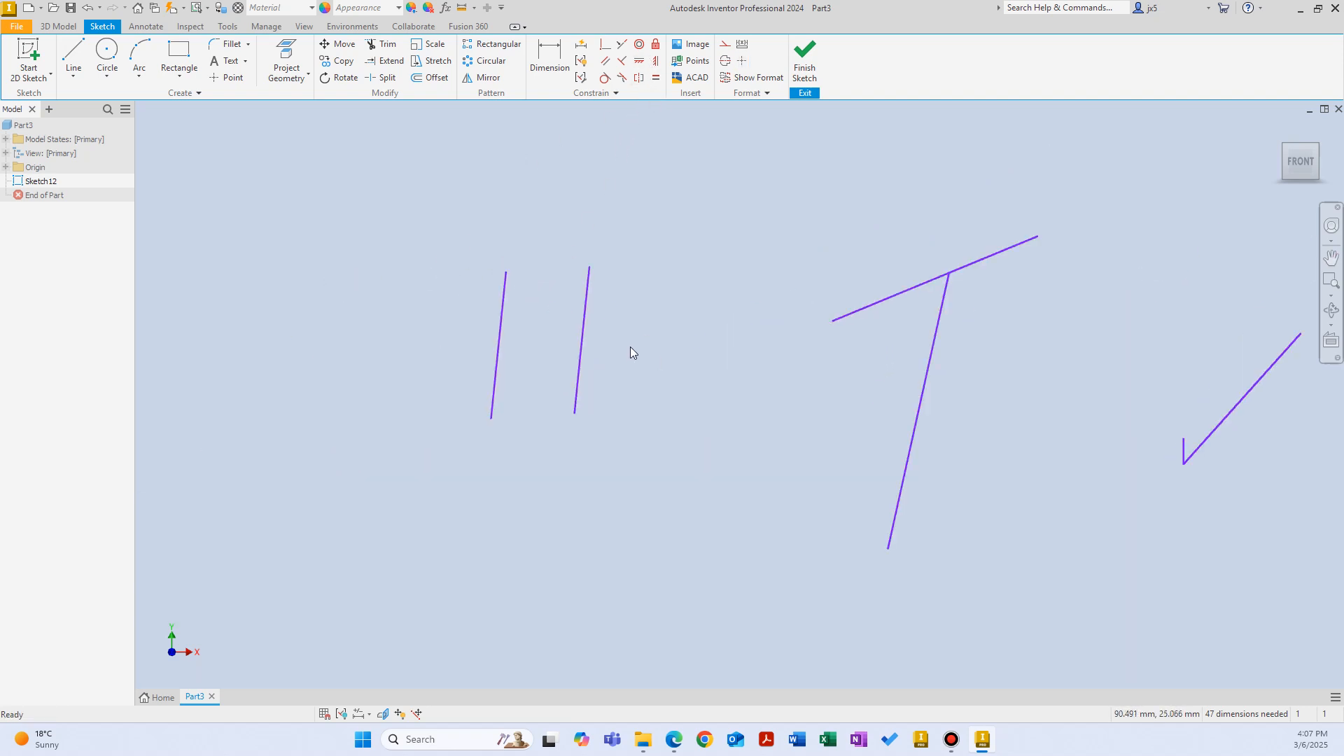
pyautogui.click(582, 327)
pyautogui.click(585, 306)
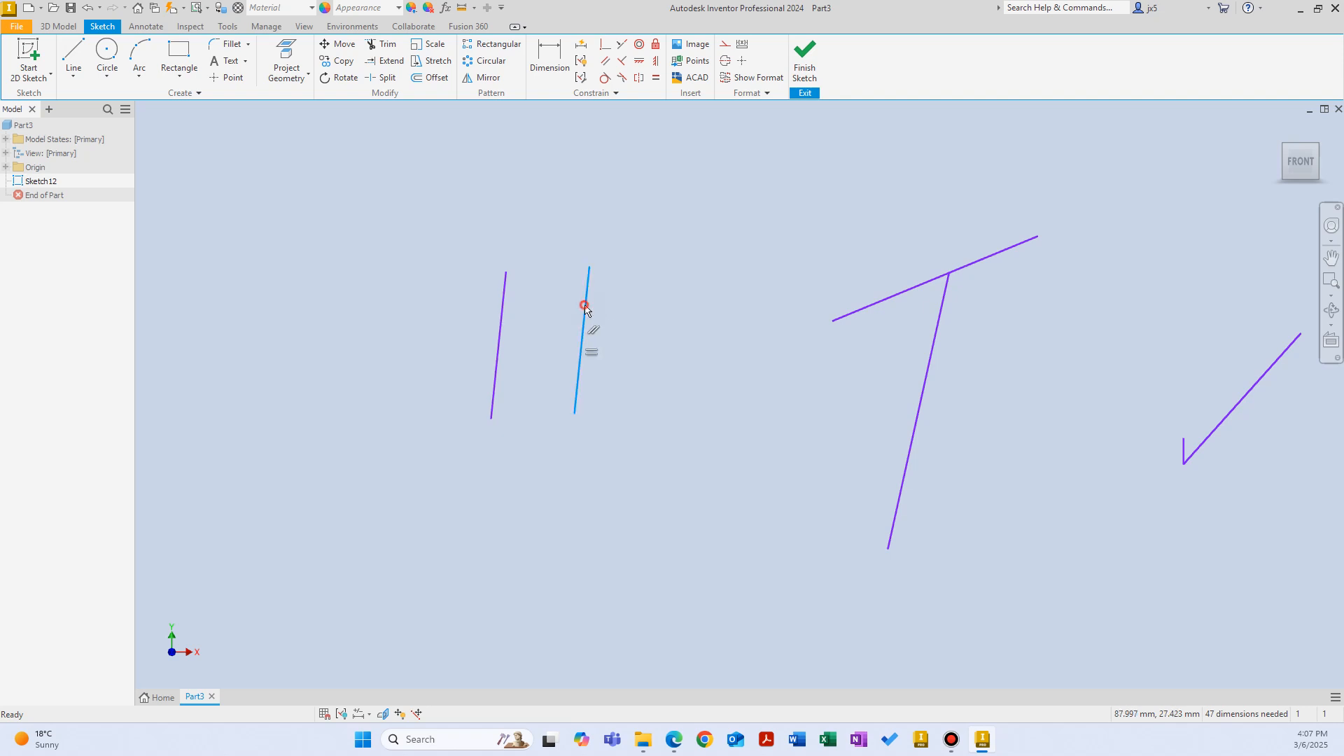
pyautogui.click(499, 309)
pyautogui.click(537, 390)
pyautogui.click(581, 360)
pyautogui.moveTo(591, 351); pyautogui.dragTo(650, 322)
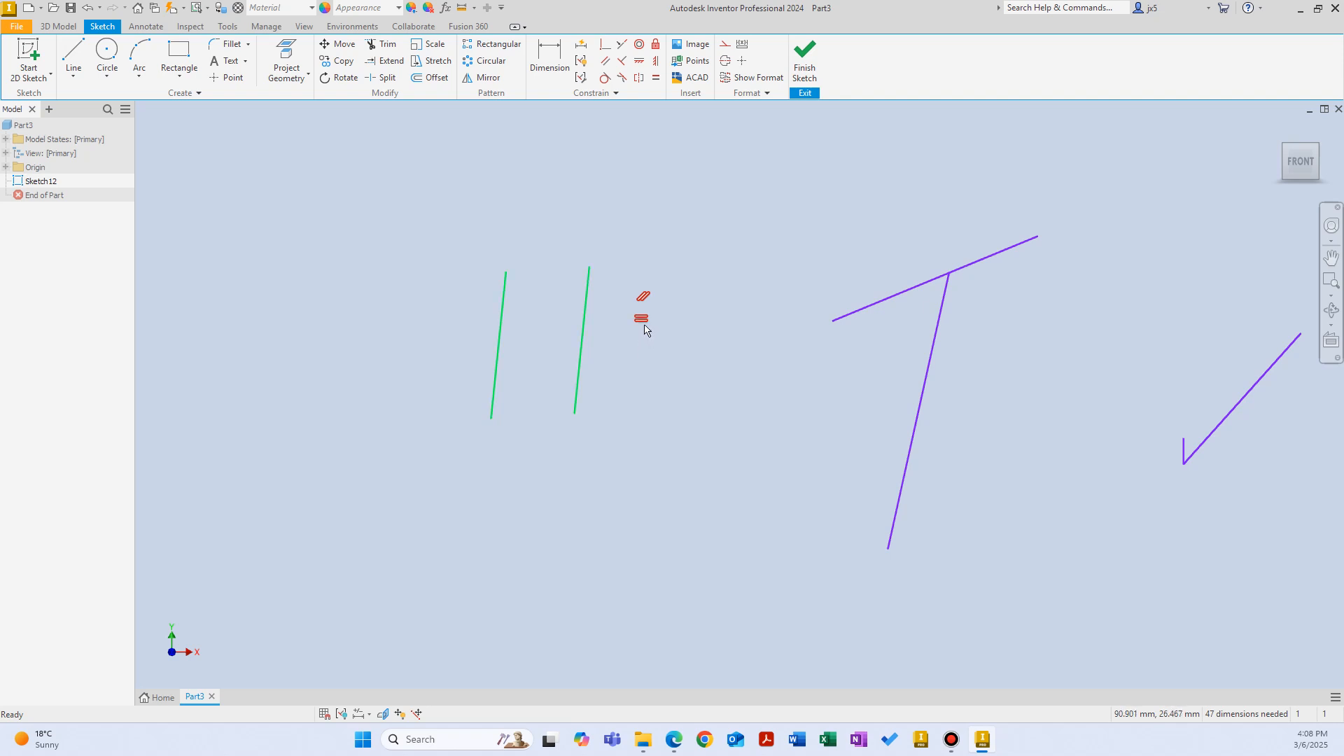
pyautogui.click(640, 358)
pyautogui.click(581, 346)
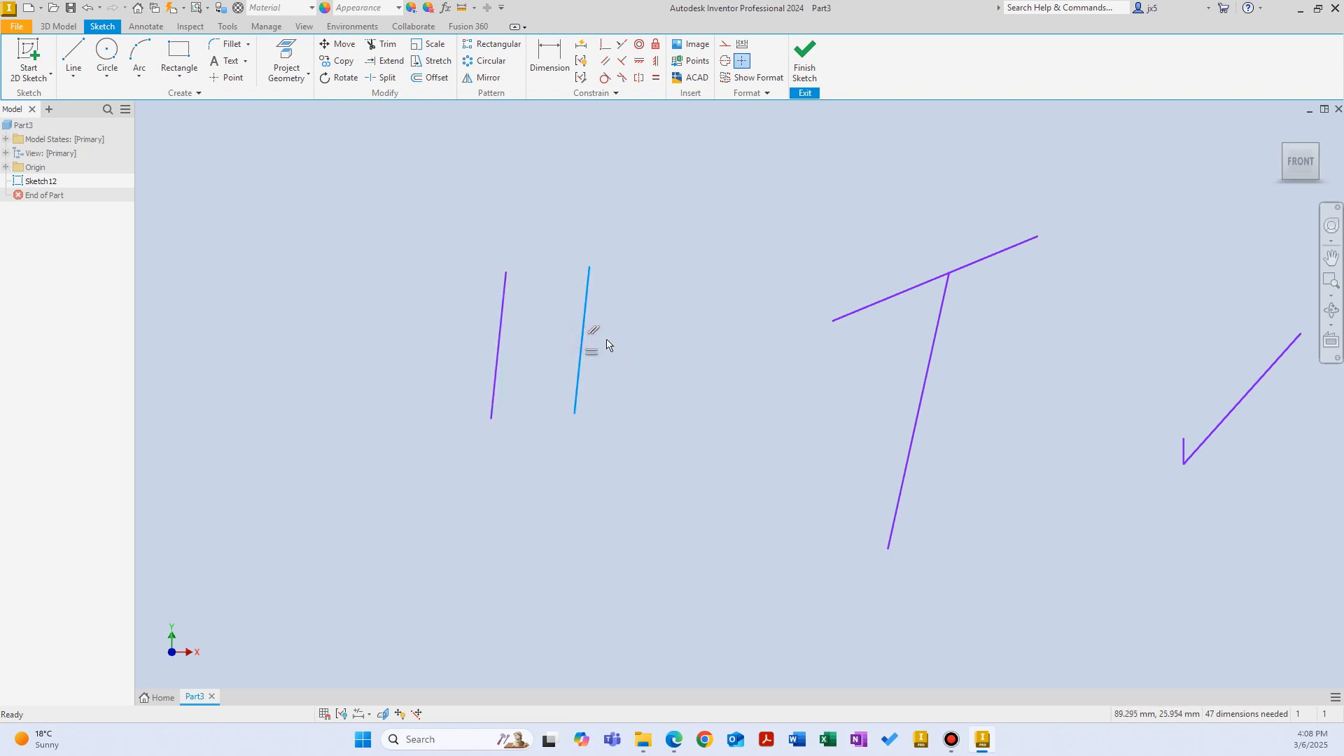
# Step: Delete the Equal constraint from the right-hand line of the parallel pair and undo the deletion
pyautogui.click(597, 351)
pyautogui.press('Delete')
pyautogui.click(86, 7)
pyautogui.click(583, 308)
pyautogui.click(638, 236)
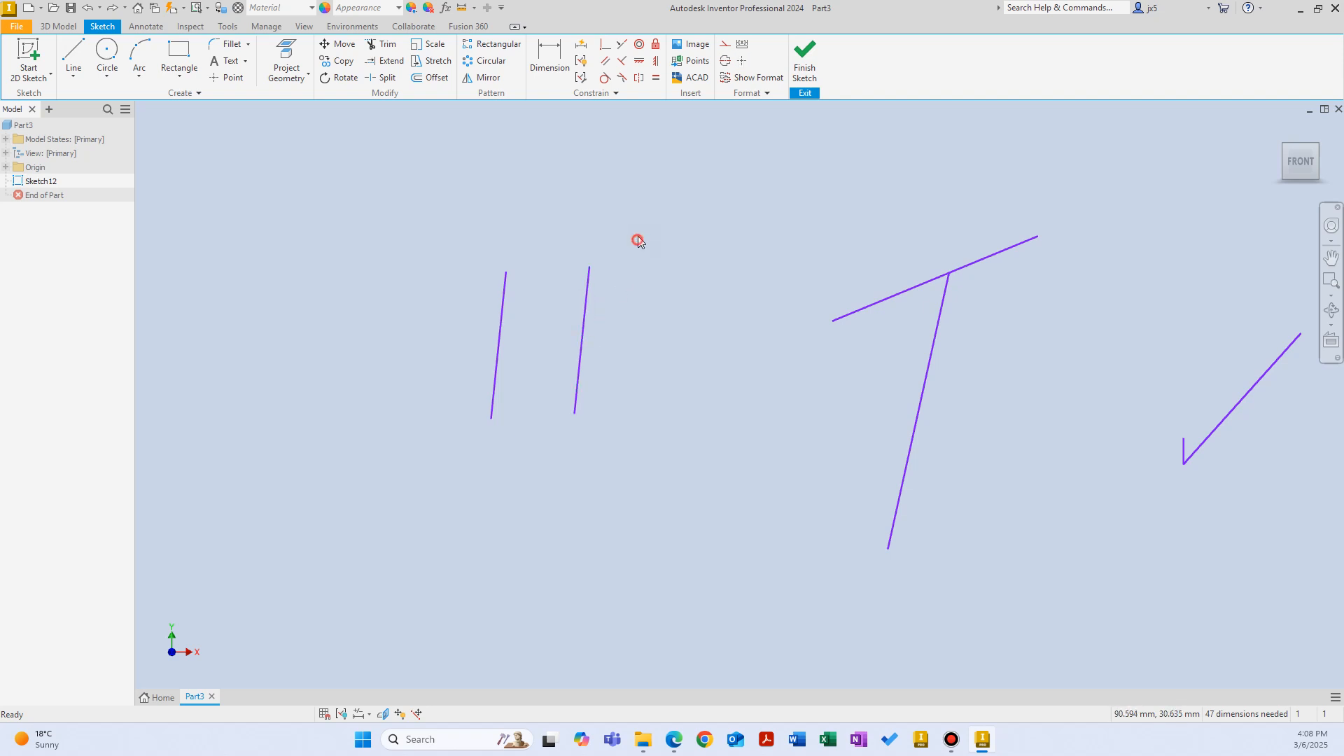
# Step: Show all constraints in the sketch and review the symbols across the geometry
pyautogui.click(581, 291)
pyautogui.rightClick(584, 291)
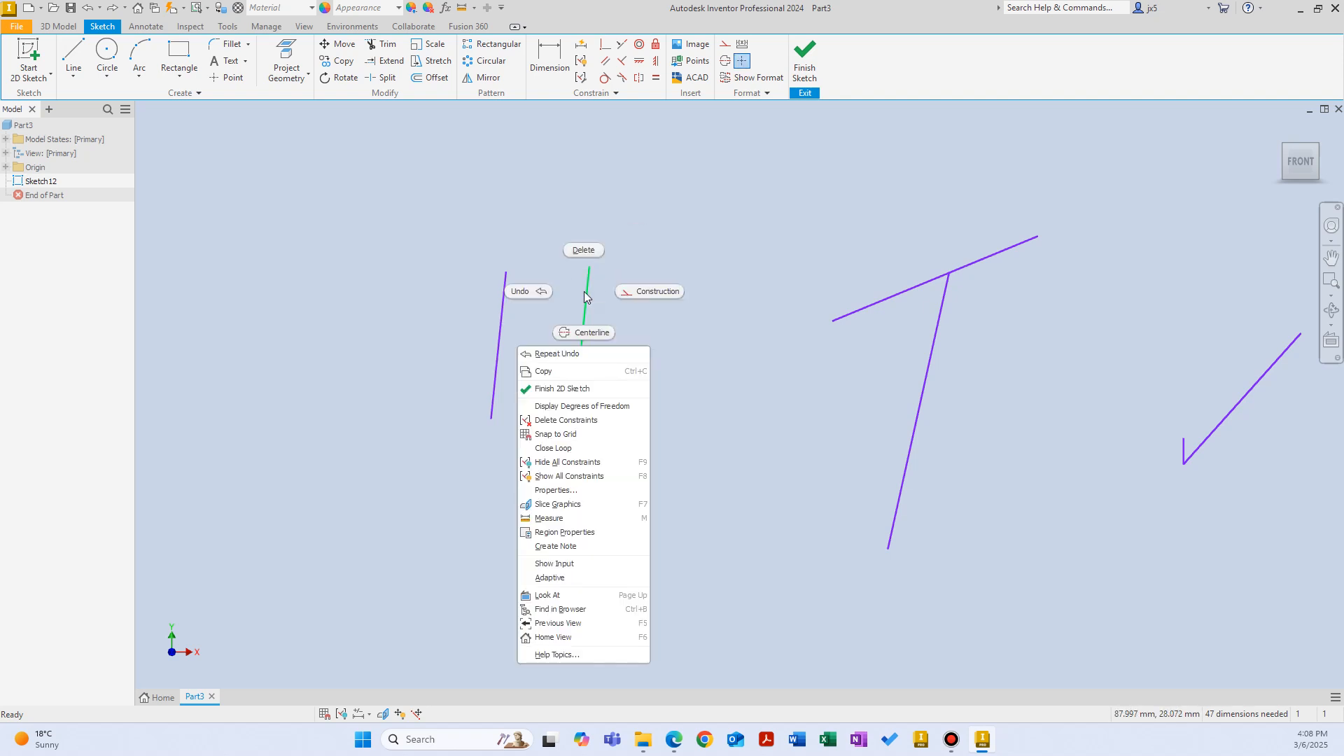
pyautogui.click(590, 476)
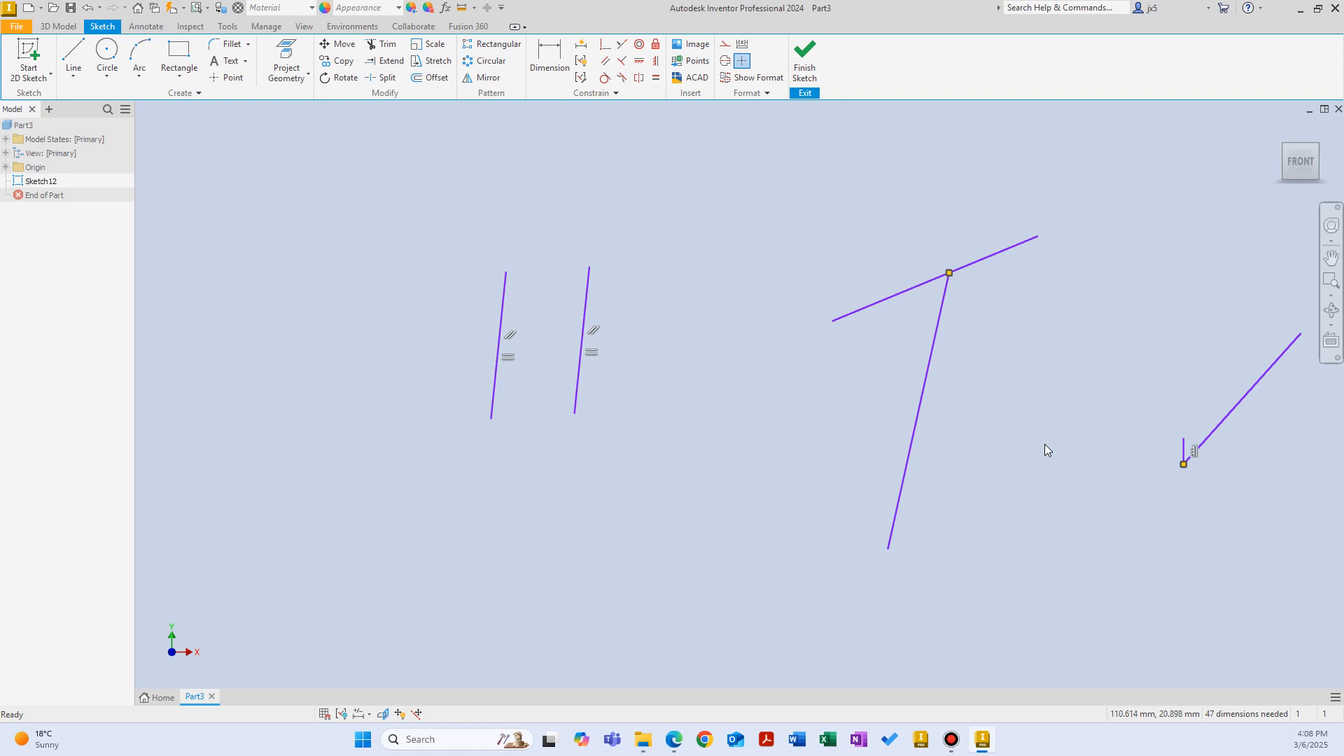
pyautogui.scroll(5, 1044, 450)
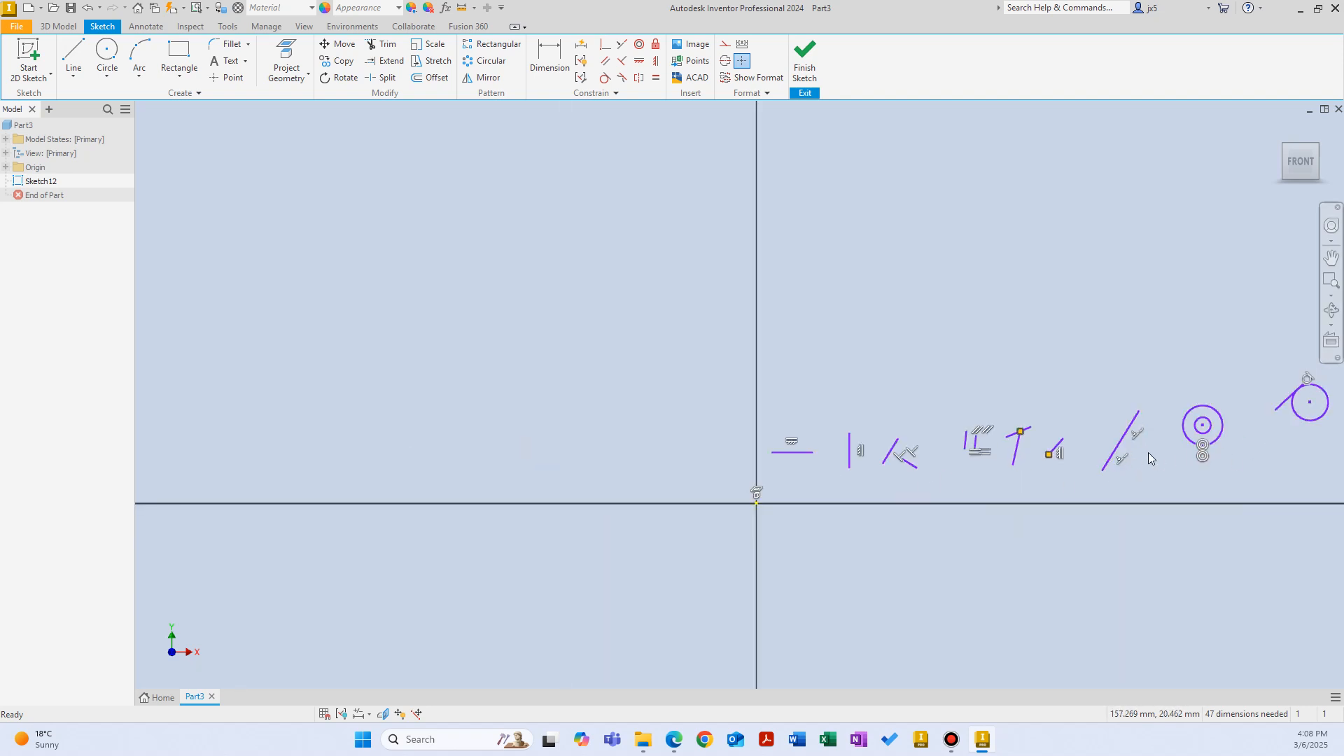
pyautogui.scroll(-5, 942, 461)
pyautogui.scroll(-5, 1006, 434)
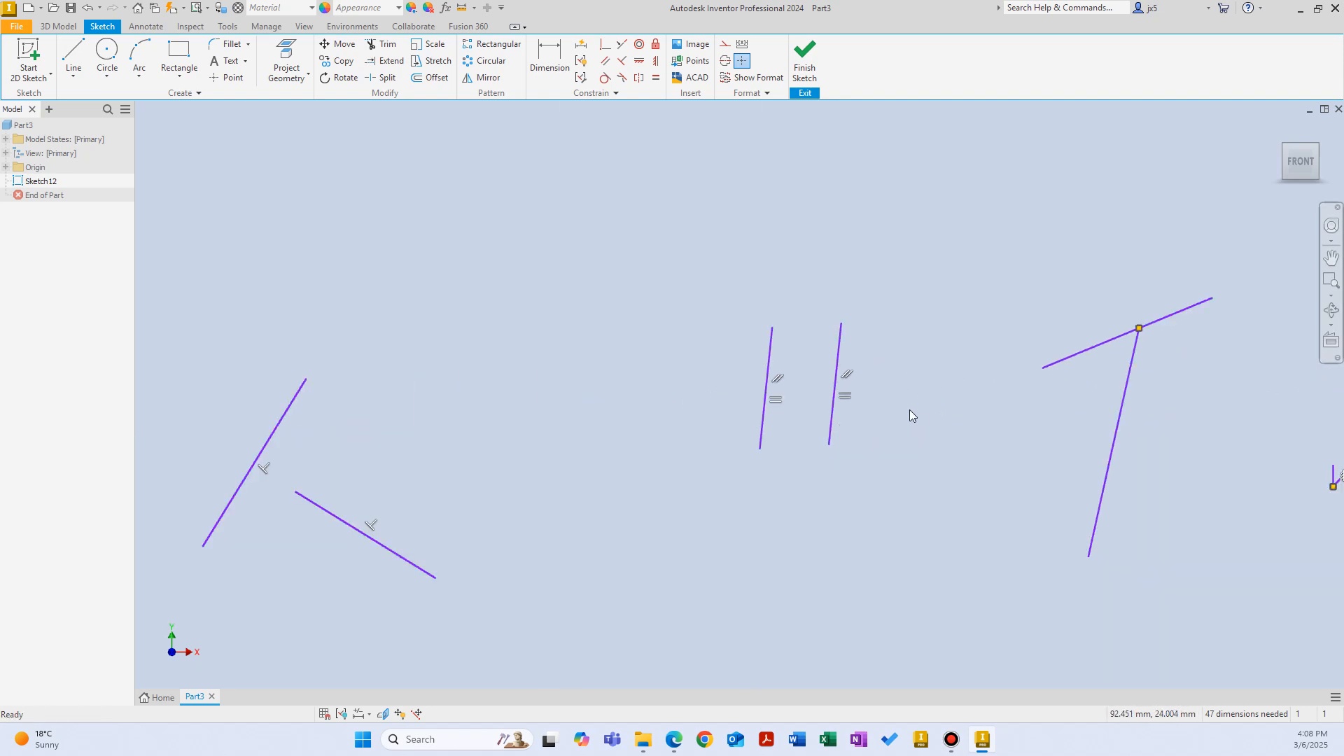
# Step: Hide all constraint symbols in the sketch
pyautogui.rightClick(879, 375)
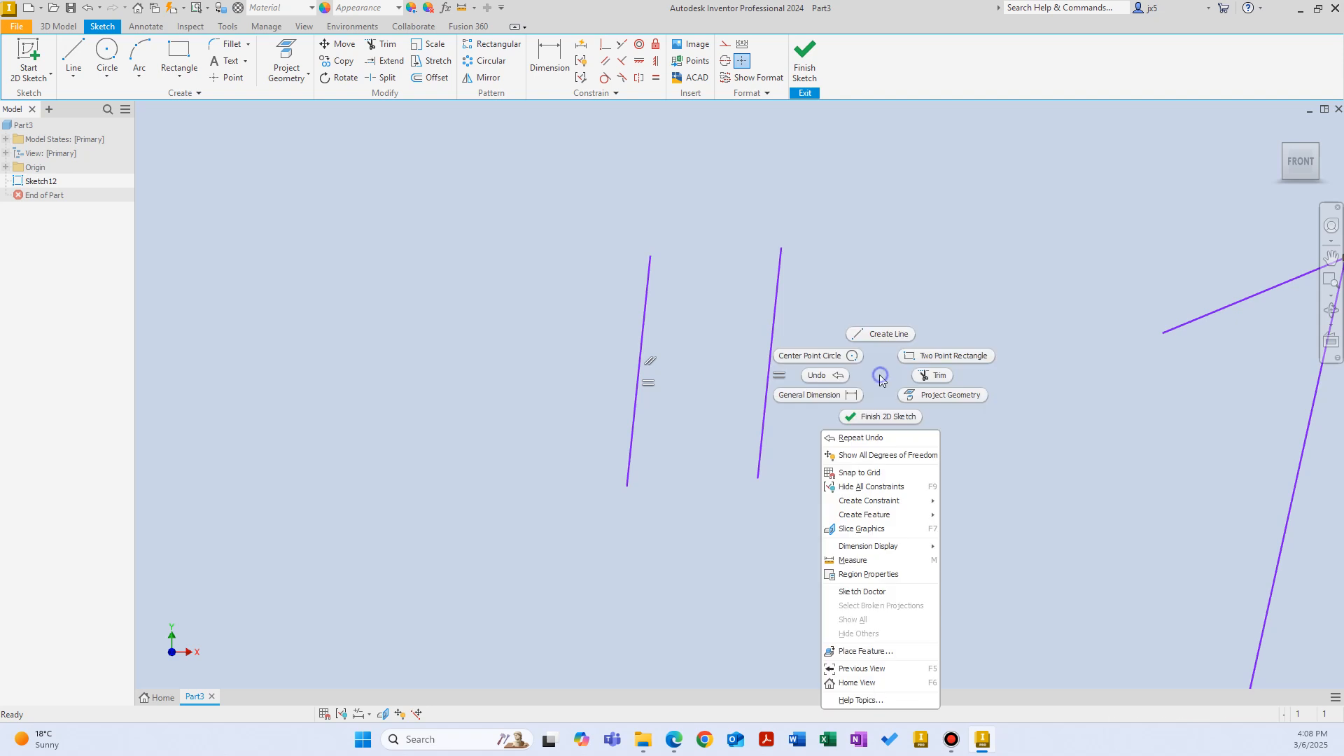
pyautogui.click(872, 486)
pyautogui.click(891, 313)
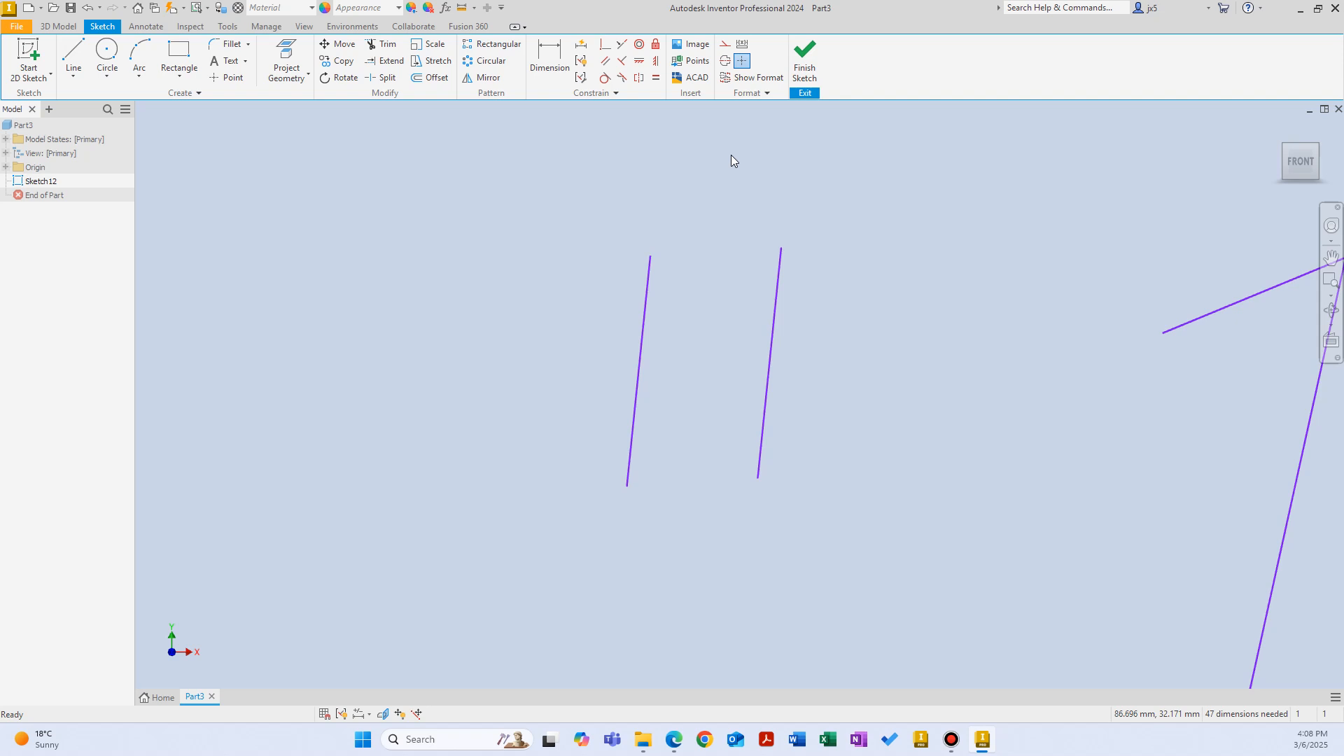
# Step: Draw a short, nearly horizontal line in the empty area to the right of the circle with the tangent line
pyautogui.scroll(4, 835, 336)
pyautogui.moveTo(1148, 289); pyautogui.dragTo(455, 257, button='middle')
pyautogui.moveTo(994, 259); pyautogui.dragTo(539, 278, button='middle')
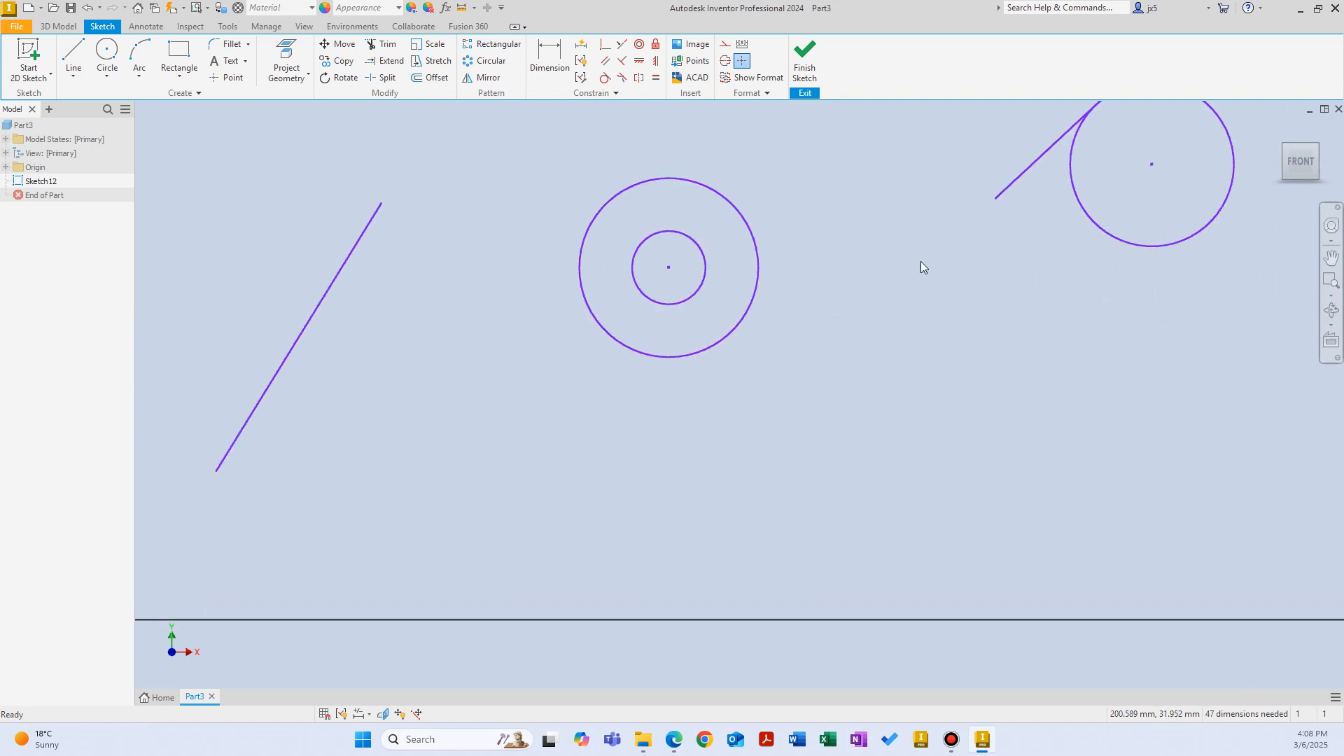
pyautogui.moveTo(918, 260); pyautogui.dragTo(174, 360, button='middle')
pyautogui.scroll(3, 506, 343)
pyautogui.moveTo(644, 305); pyautogui.dragTo(477, 324, button='middle')
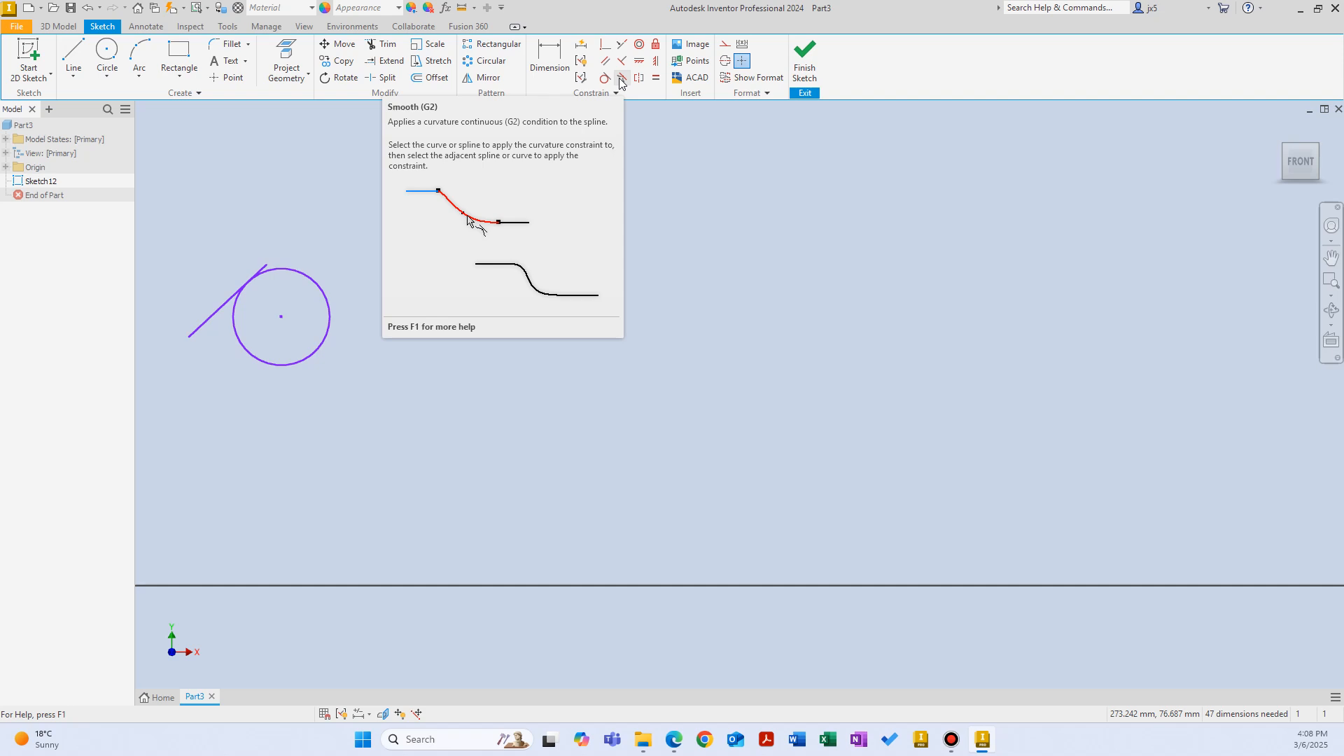
pyautogui.press('l')
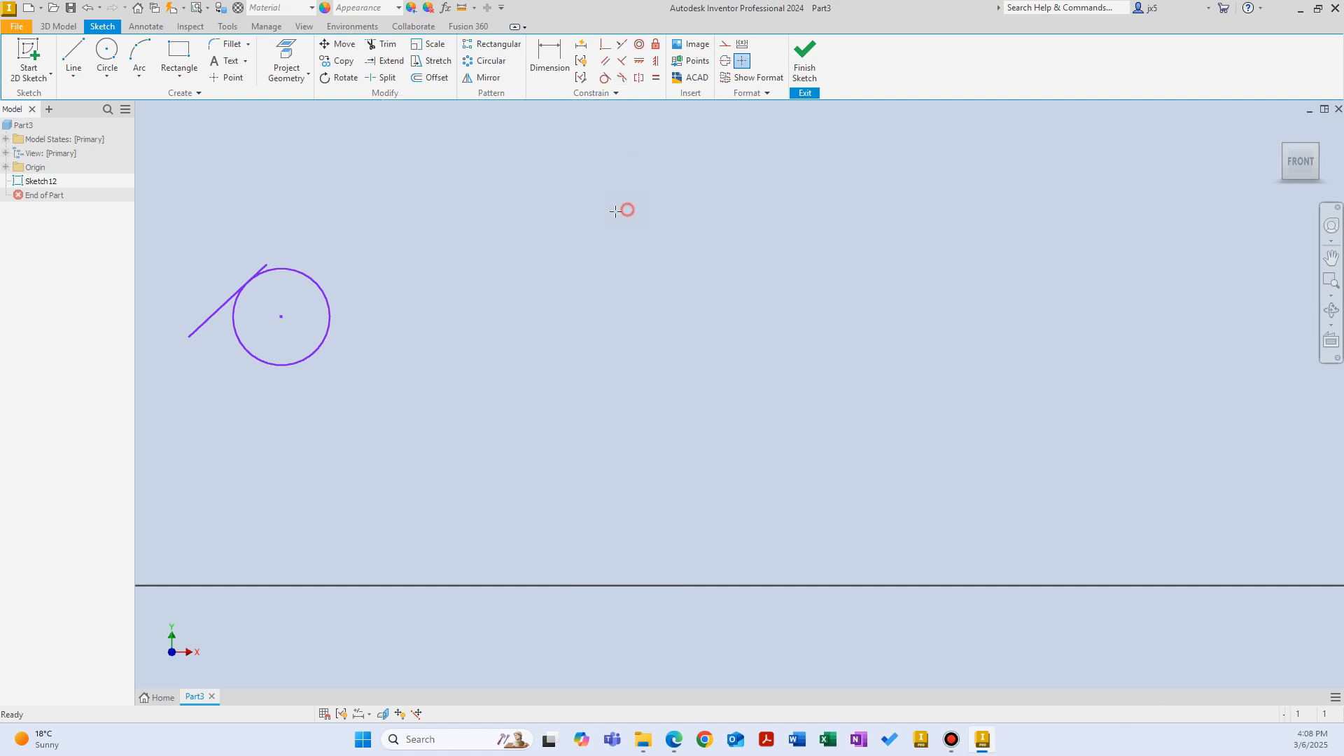
pyautogui.click(526, 197)
pyautogui.click(657, 194)
pyautogui.rightClick(721, 175)
pyautogui.click(770, 176)
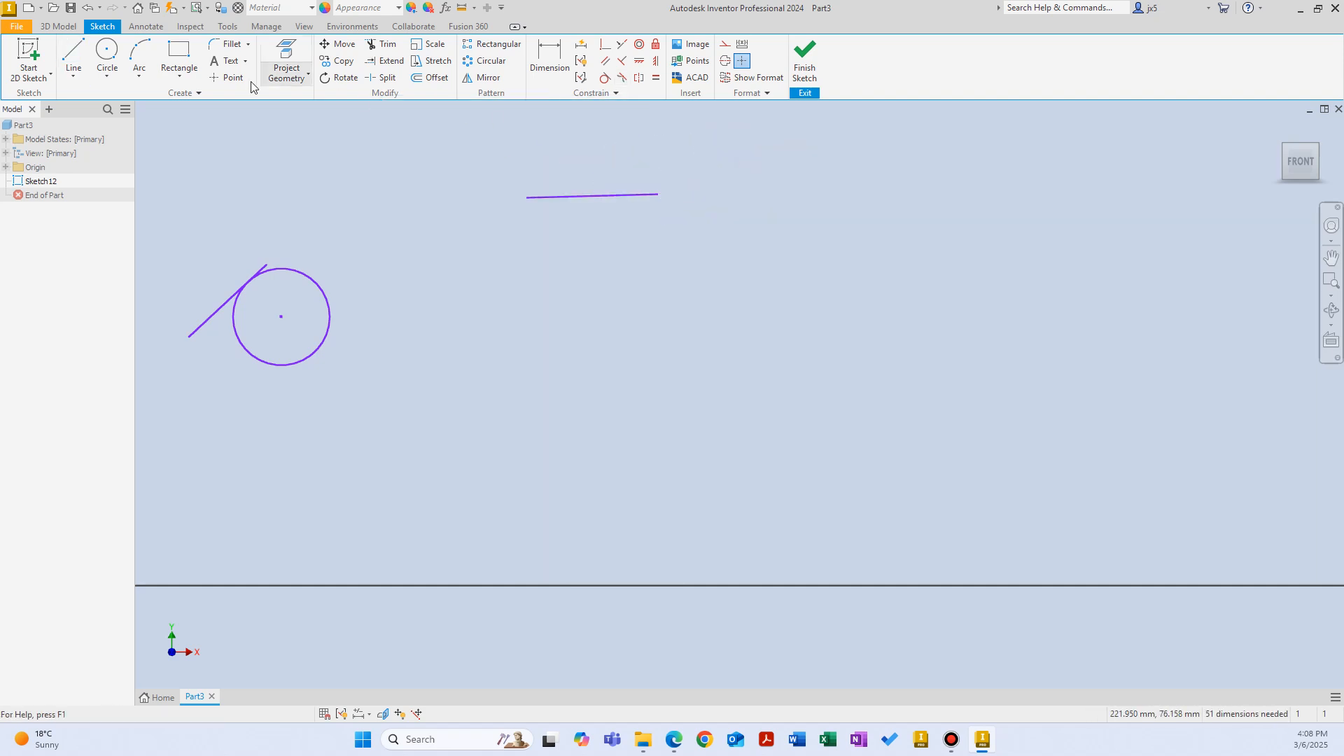
# Step: Draw a control-vertex spline with four vertices below and to the right of the nearly horizontal line
pyautogui.click(72, 76)
pyautogui.click(42, 128)
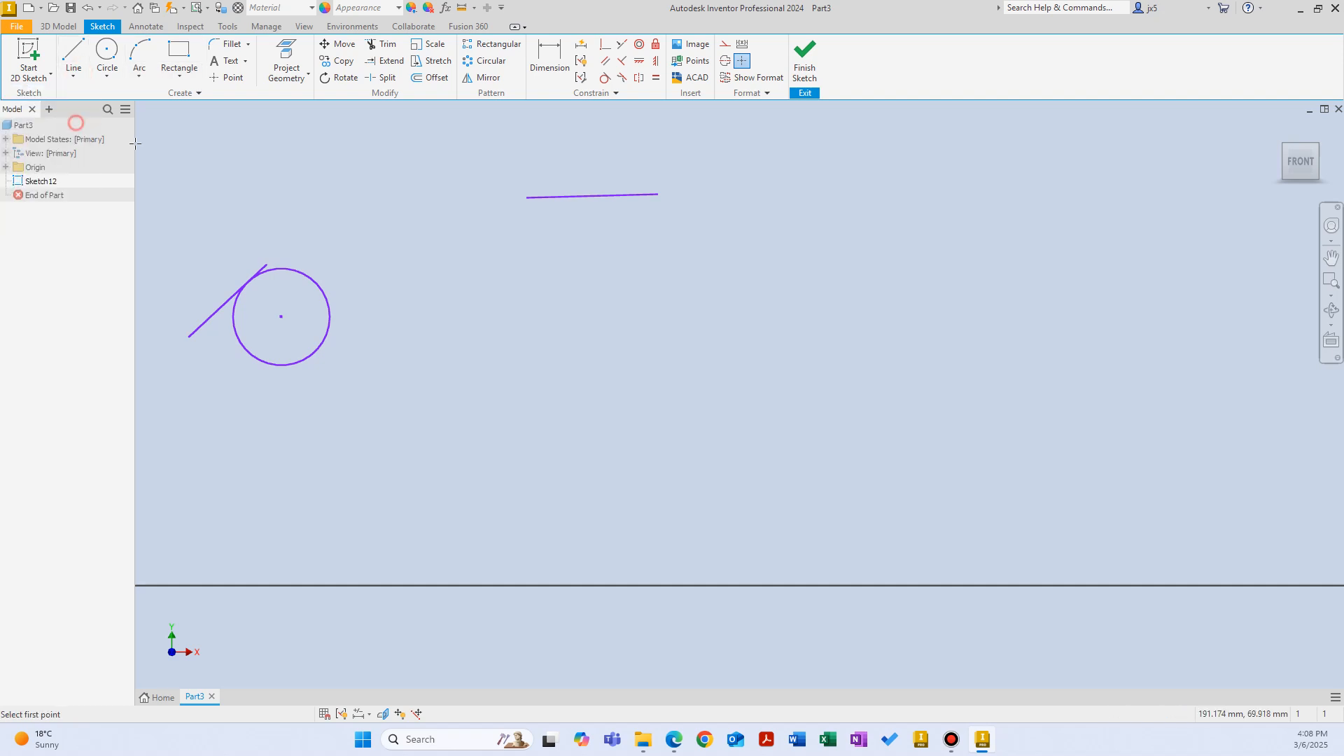
pyautogui.click(673, 255)
pyautogui.click(754, 351)
pyautogui.click(963, 358)
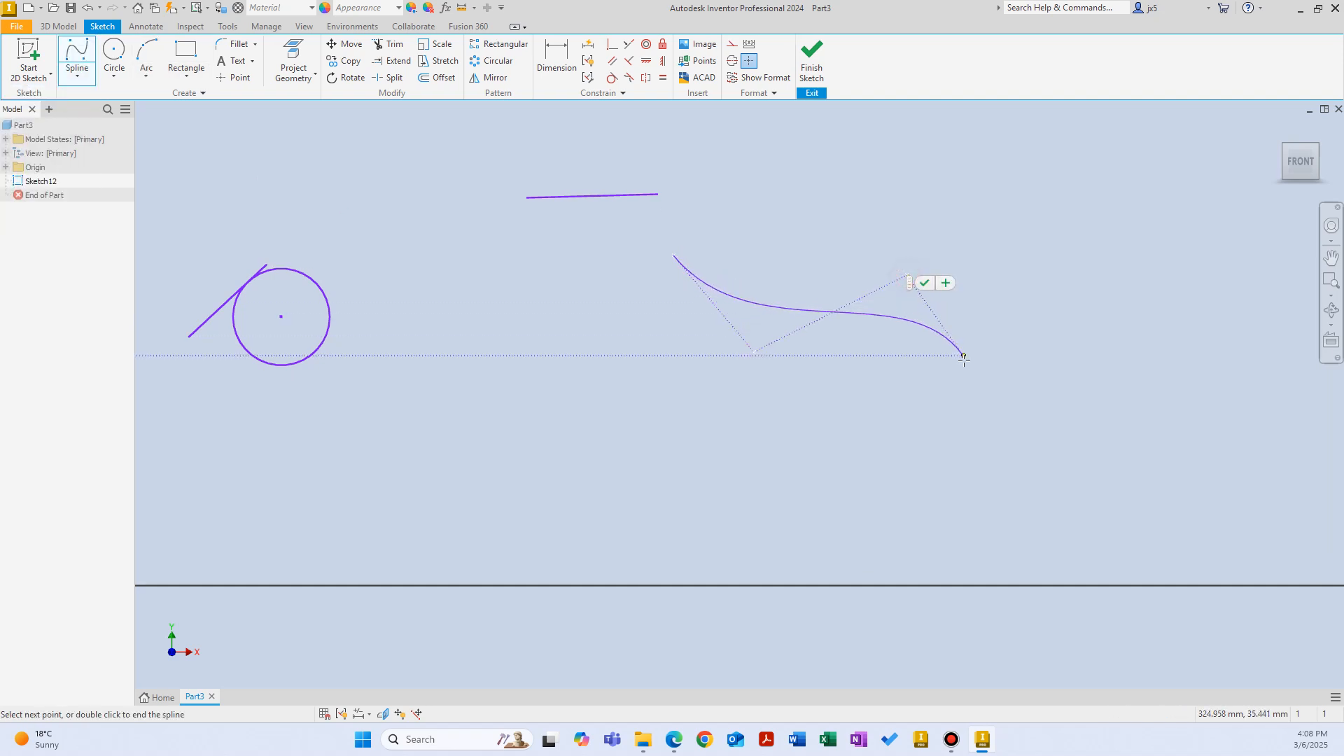
pyautogui.rightClick(908, 195)
pyautogui.click(962, 196)
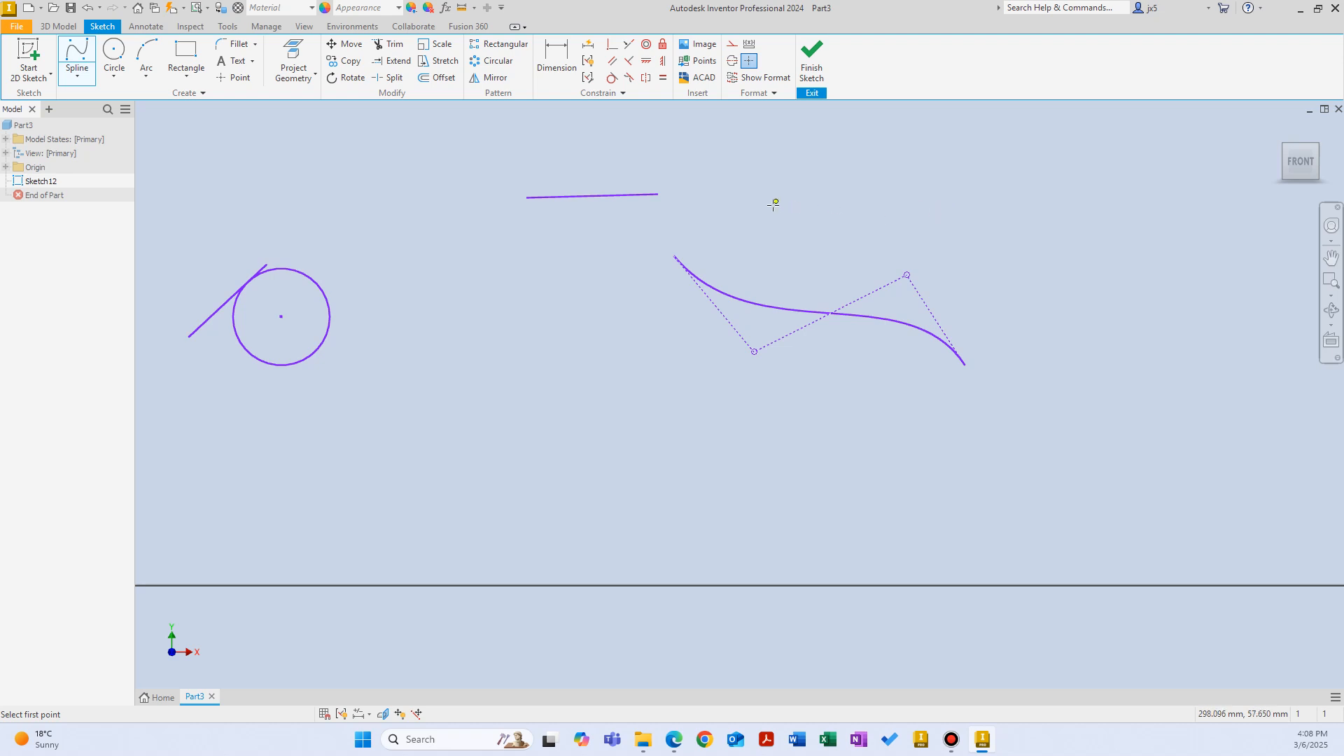
pyautogui.rightClick(752, 191)
pyautogui.click(805, 191)
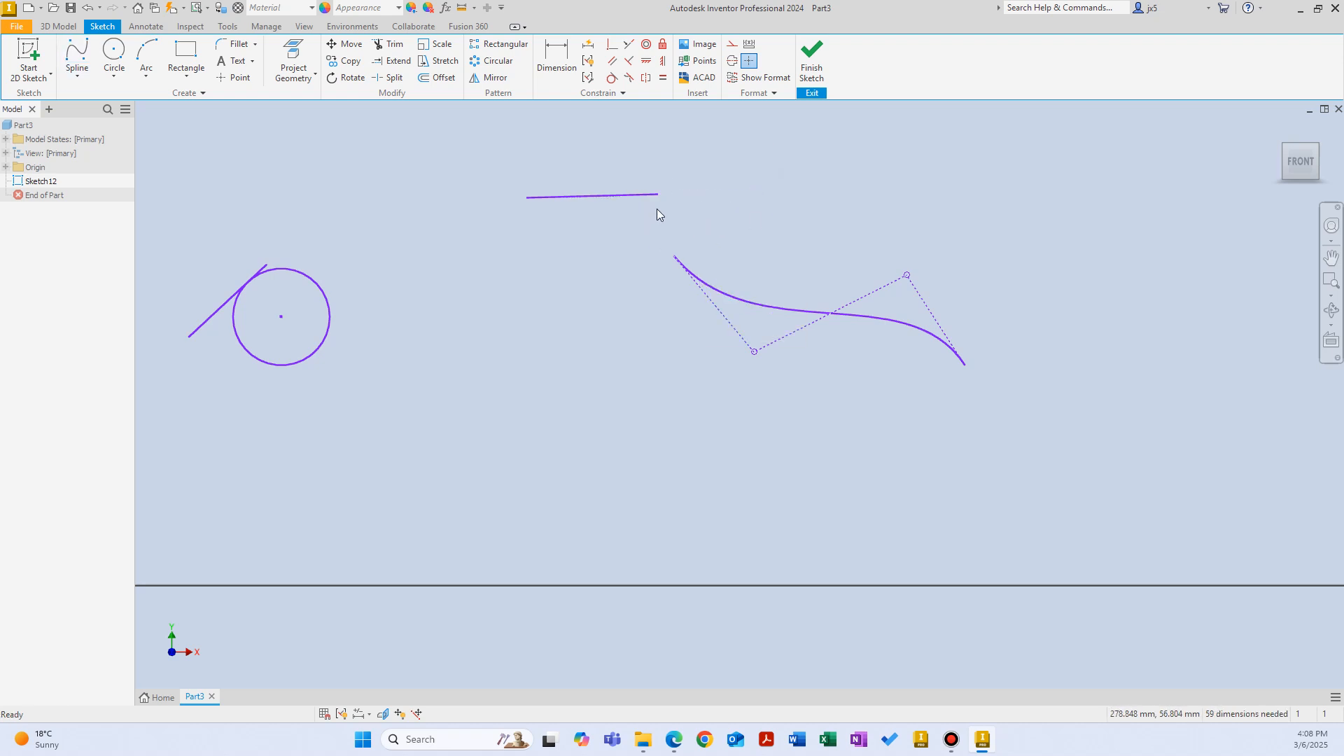
# Step: Apply a Smooth (G2) constraint between the nearly horizontal line and the spline
pyautogui.click(628, 81)
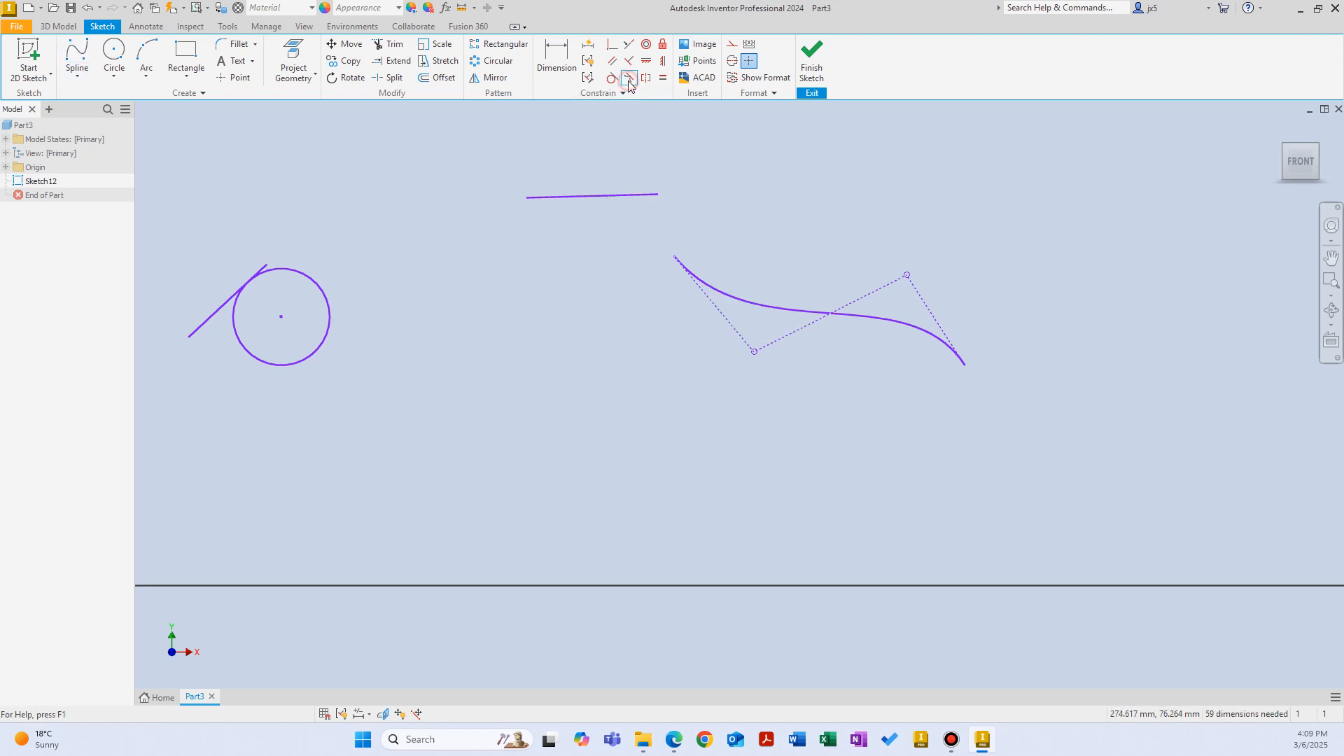
pyautogui.click(652, 196)
pyautogui.click(677, 261)
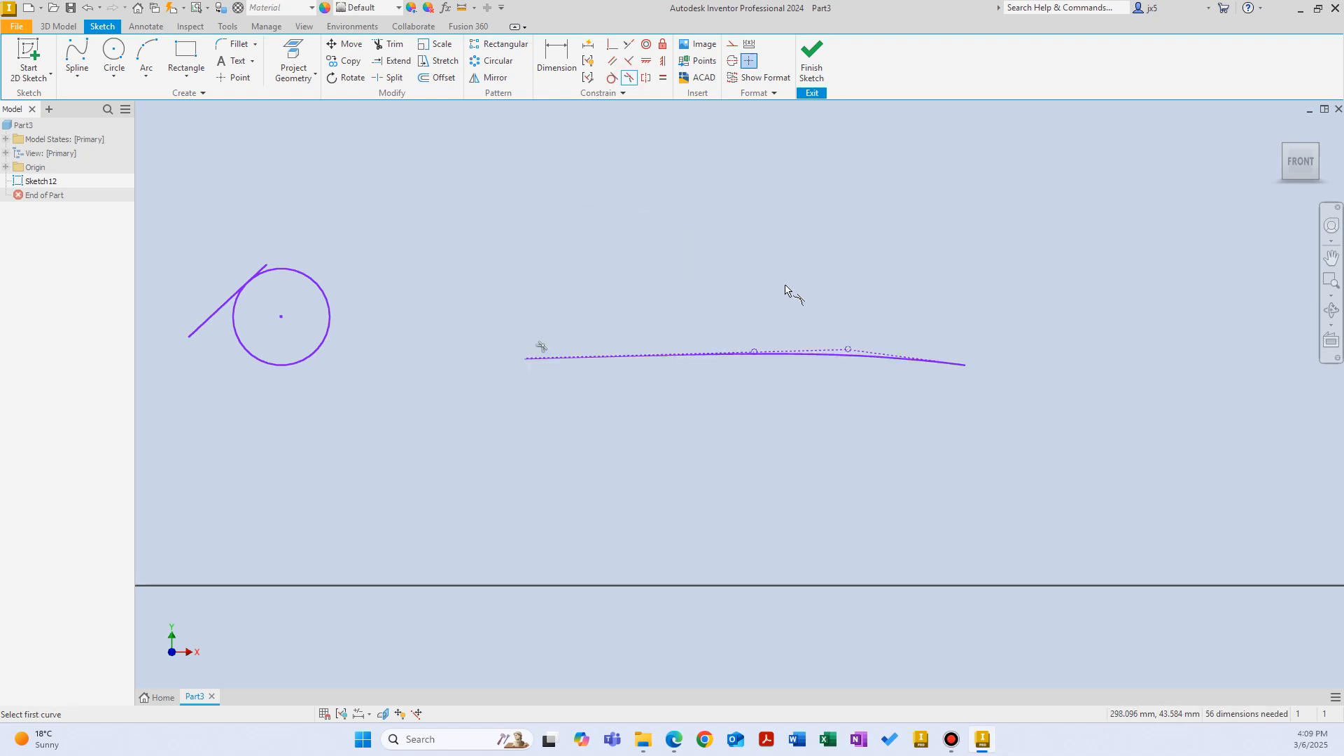
pyautogui.press('Escape')
# Step: Move the spline's free end down and slightly left to test the Smooth constraint, and inspect where it meets the line
pyautogui.moveTo(965, 365); pyautogui.dragTo(925, 484)
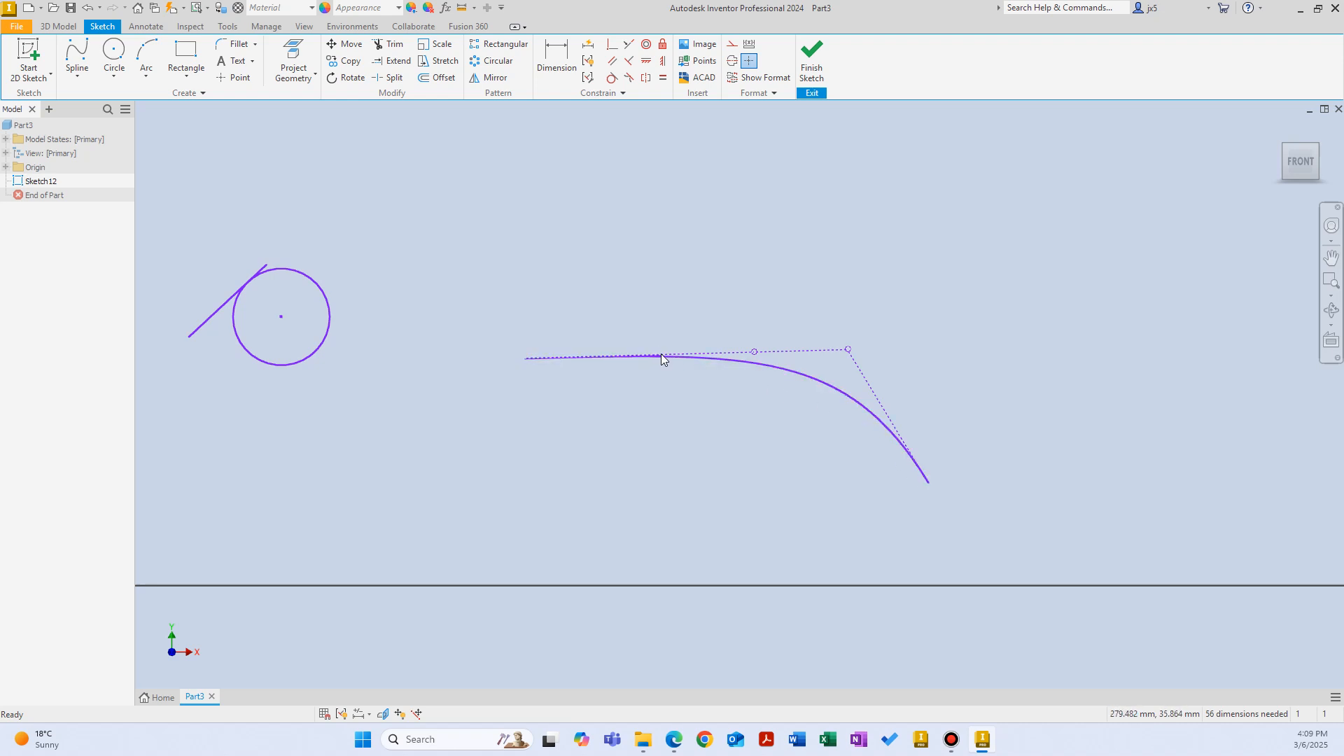
pyautogui.scroll(5, 661, 354)
pyautogui.moveTo(606, 390)
pyautogui.mouseDown()
pyautogui.moveTo(678, 443)
pyautogui.moveTo(793, 425)
pyautogui.moveTo(918, 441)
pyautogui.moveTo(876, 465)
pyautogui.moveTo(611, 438)
pyautogui.mouseUp()
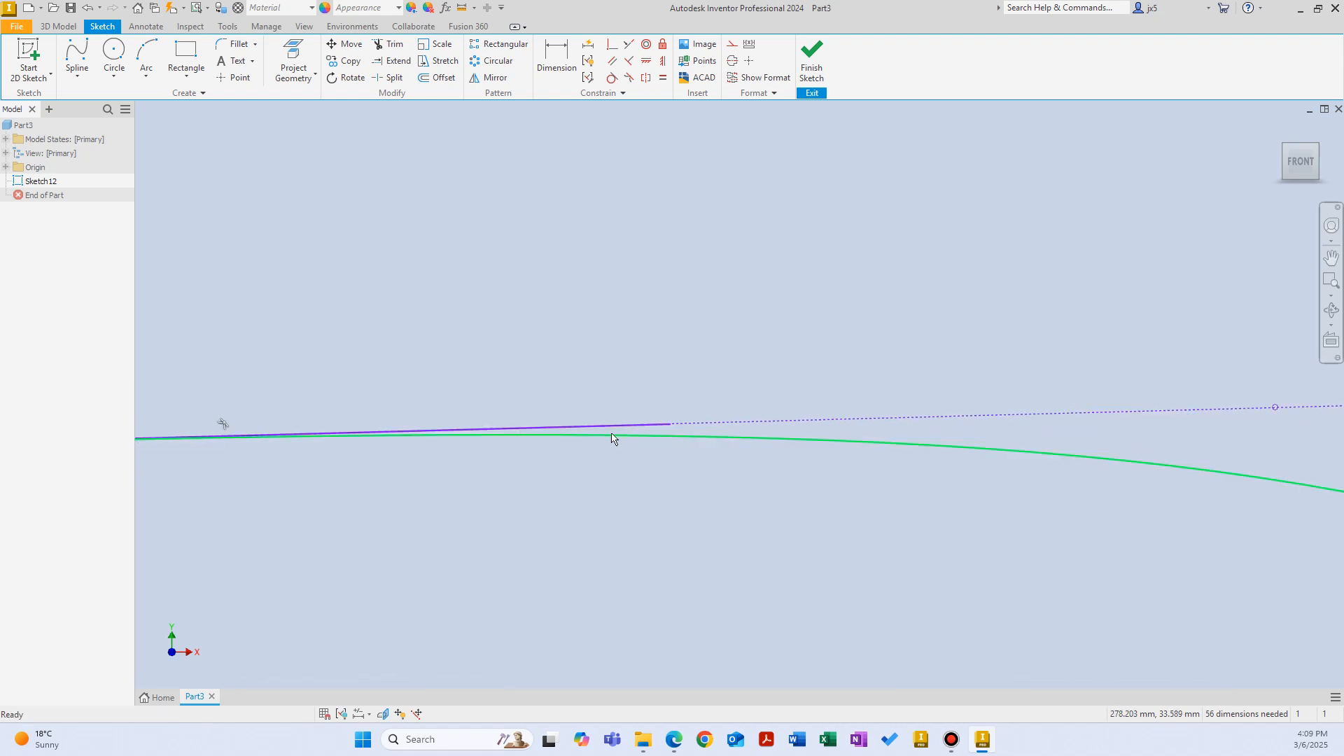
pyautogui.scroll(-3, 664, 424)
pyautogui.scroll(-1, 980, 264)
# Step: Draw a single slanted line in the empty area to the right of the spline, falling towards the right
pyautogui.moveTo(980, 264); pyautogui.dragTo(409, 160, button='middle')
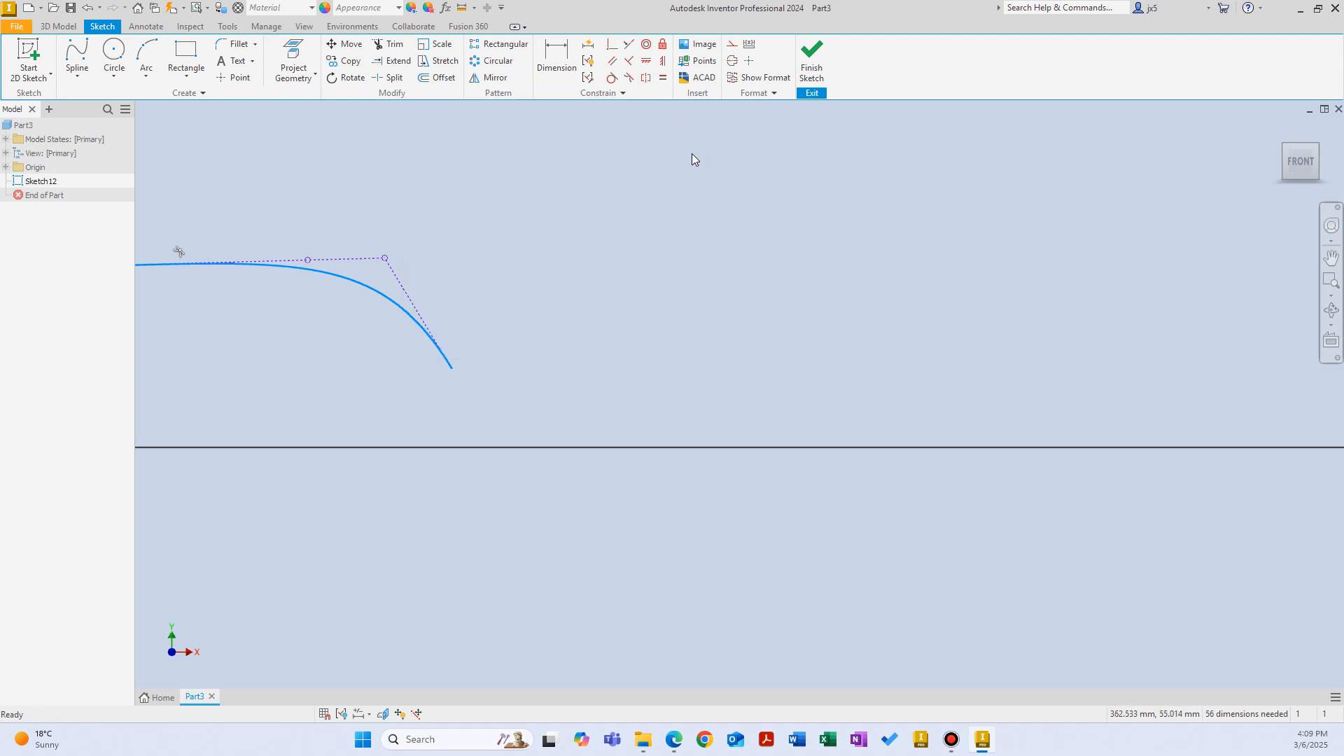
pyautogui.rightClick(691, 131)
pyautogui.click(692, 110)
pyautogui.click(676, 289)
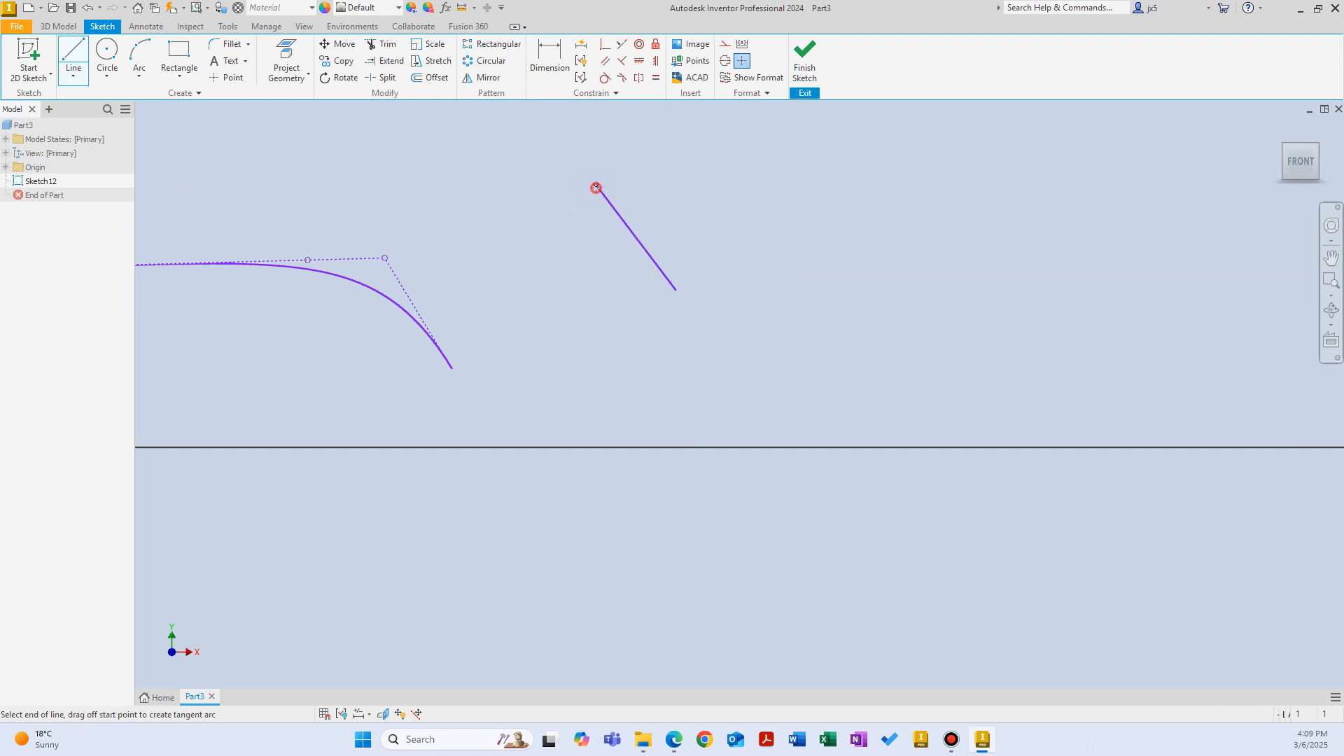
pyautogui.click(595, 186)
pyautogui.moveTo(759, 196); pyautogui.dragTo(791, 300, button='right')
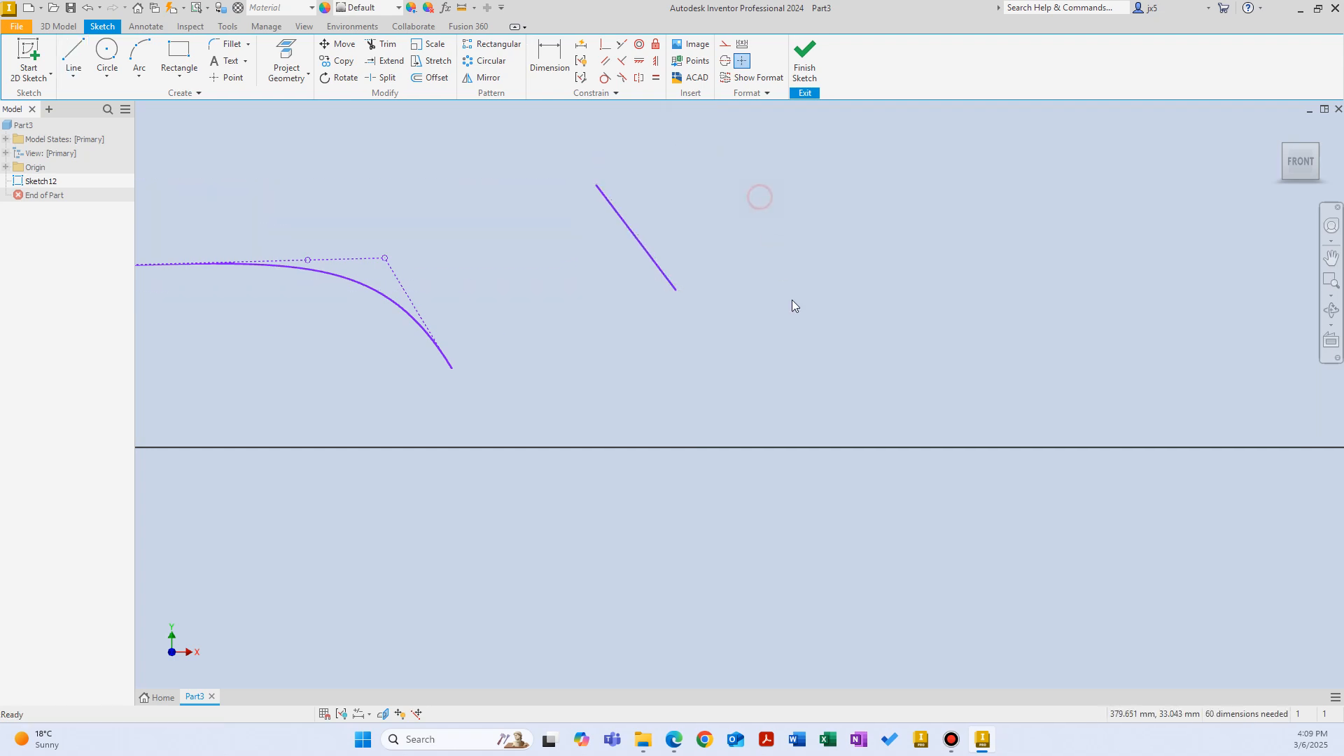
# Step: Draw a nearly vertical line to the right of the slanted line
pyautogui.click(792, 336)
pyautogui.click(789, 196)
pyautogui.moveTo(879, 222); pyautogui.dragTo(904, 317, button='right')
# Step: Draw a longer slanted line on the other side of the nearly vertical line, rising towards the right
pyautogui.rightClick(904, 316)
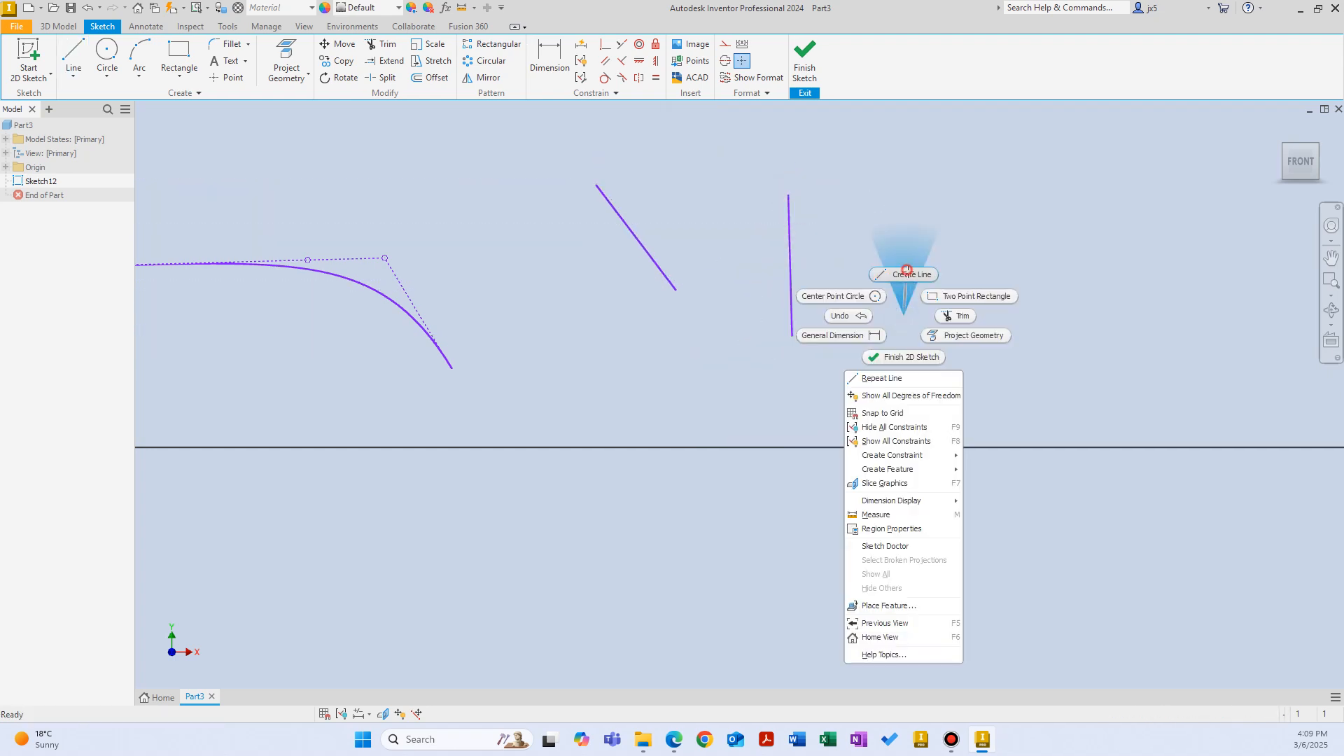
pyautogui.click(907, 273)
pyautogui.click(882, 322)
pyautogui.click(1055, 199)
pyautogui.rightClick(961, 211)
pyautogui.click(1012, 213)
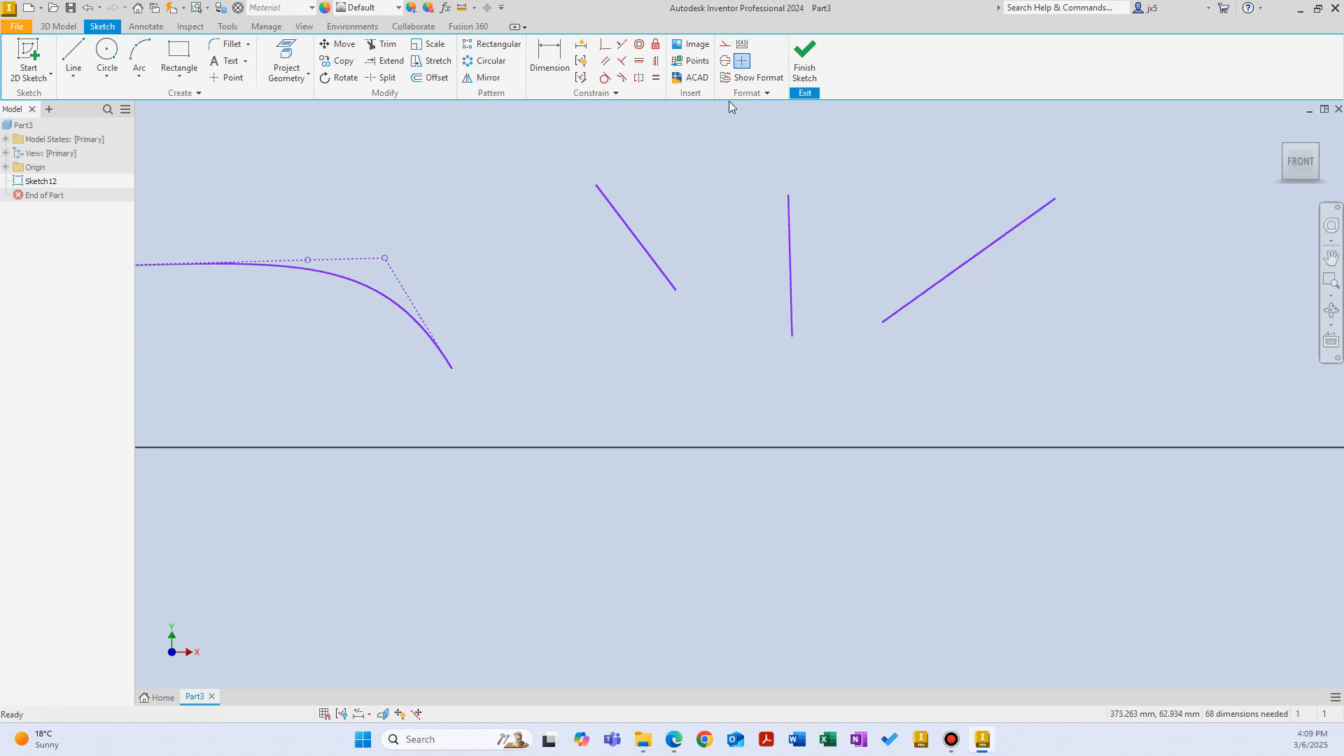
# Step: Apply a Symmetric constraint between the two slanted lines, with the nearly vertical line as the symmetry line
pyautogui.click(639, 77)
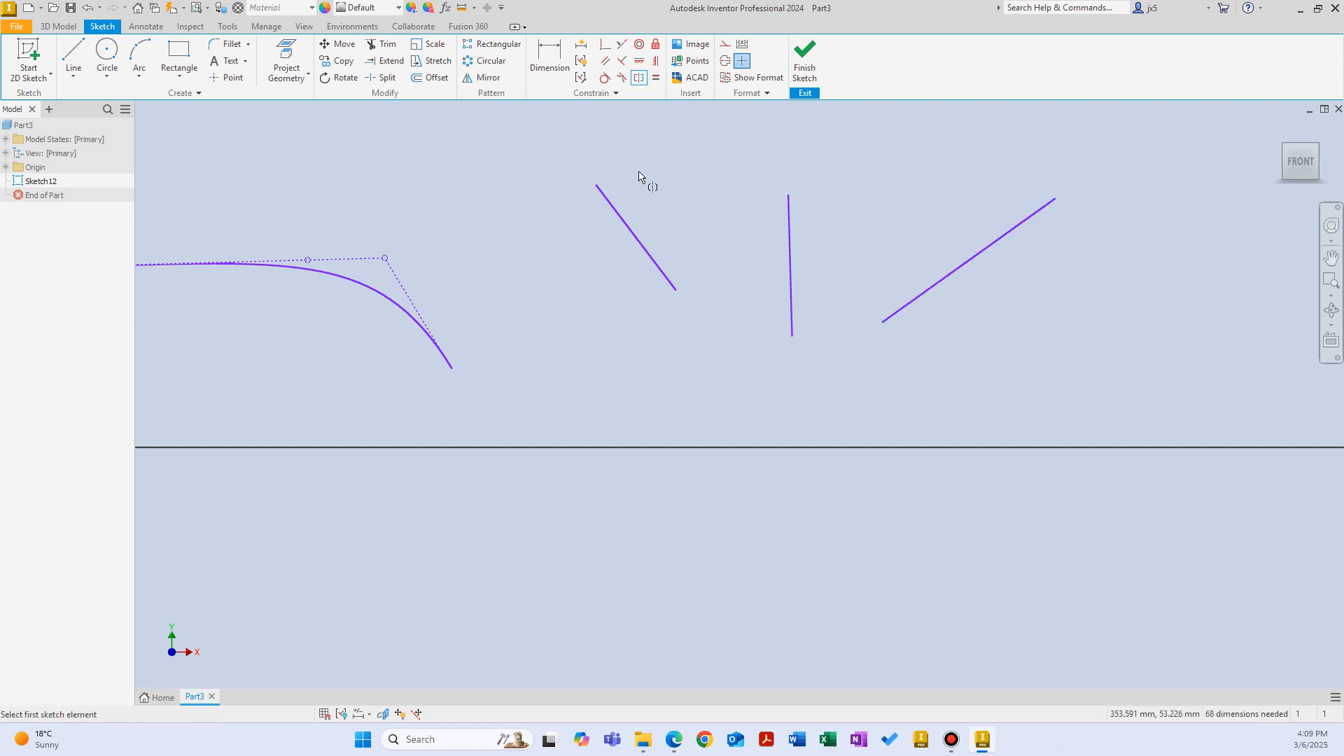
pyautogui.click(638, 242)
pyautogui.click(984, 247)
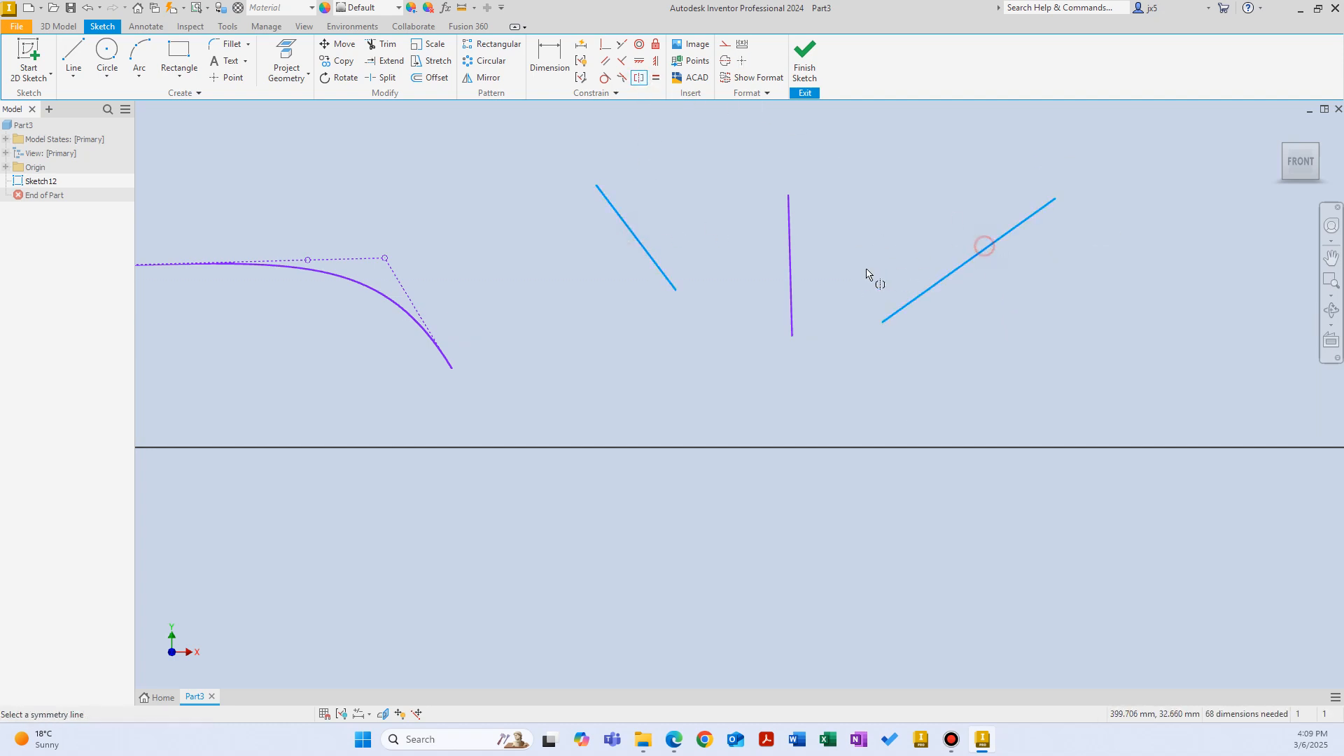
pyautogui.click(791, 261)
pyautogui.rightClick(896, 241)
# Step: Move the right-hand slanted line and its endpoint to test the Symmetric constraint
pyautogui.click(887, 316)
pyautogui.moveTo(887, 316)
pyautogui.mouseDown()
pyautogui.moveTo(963, 330)
pyautogui.moveTo(1041, 266)
pyautogui.moveTo(889, 296)
pyautogui.moveTo(839, 275)
pyautogui.moveTo(931, 317)
pyautogui.mouseUp()
pyautogui.moveTo(863, 253)
pyautogui.mouseDown()
pyautogui.moveTo(899, 276)
pyautogui.moveTo(945, 252)
pyautogui.mouseUp()
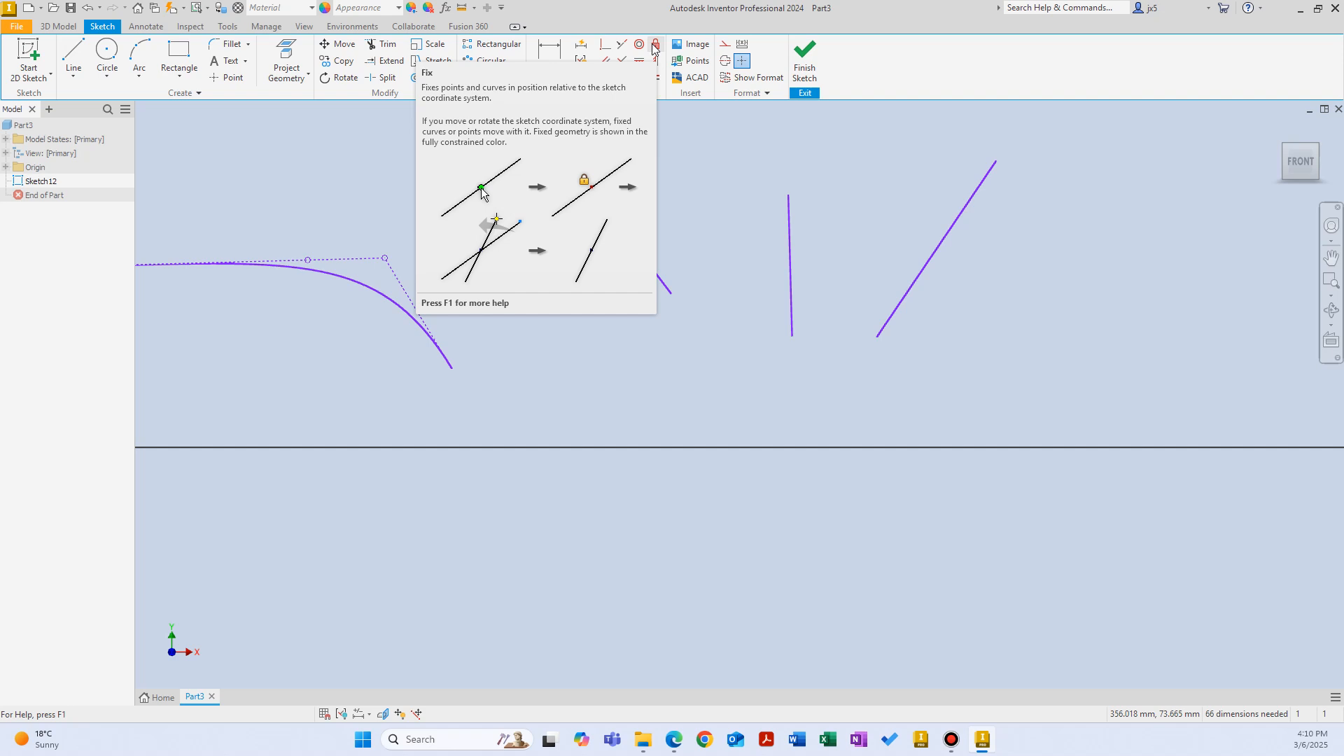
# Step: Shift the nearly vertical symmetry line to the left to test how the symmetric lines follow it
pyautogui.click(726, 189)
pyautogui.moveTo(790, 232); pyautogui.dragTo(770, 243)
pyautogui.rightClick(616, 343)
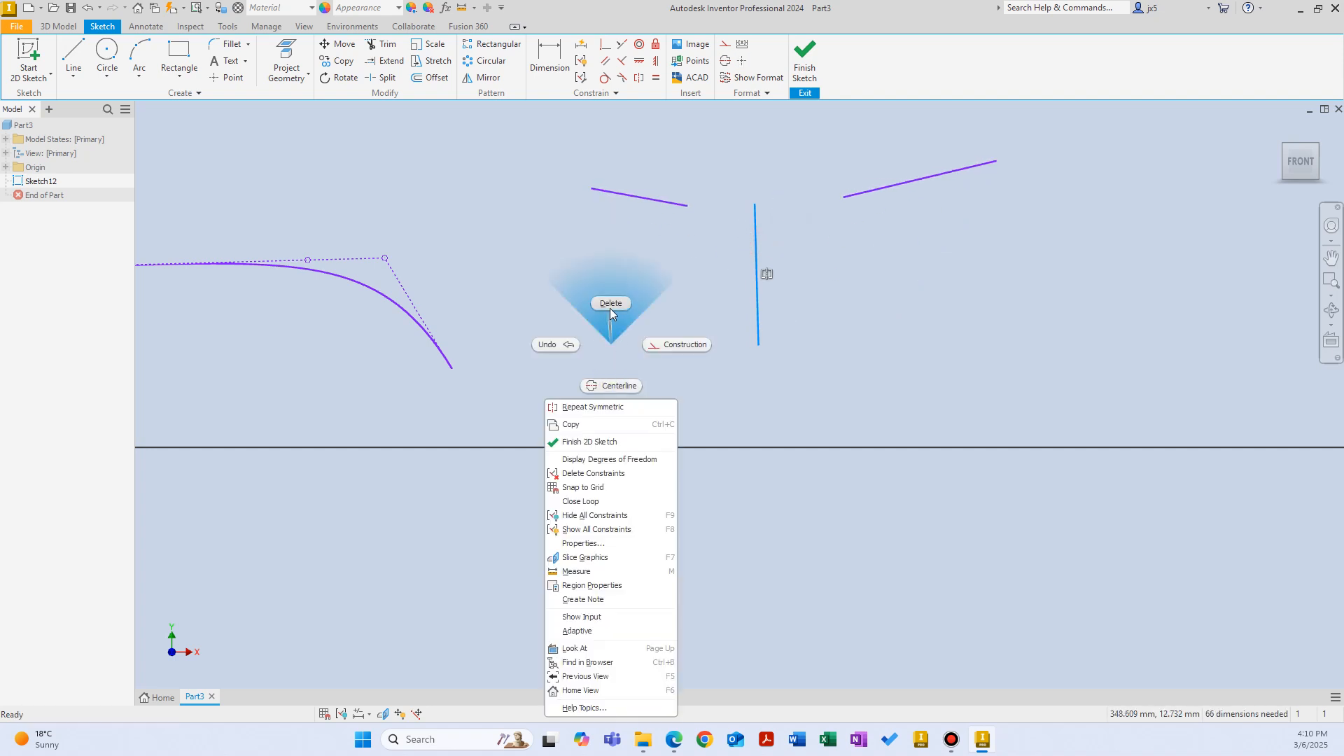
pyautogui.rightClick(921, 340)
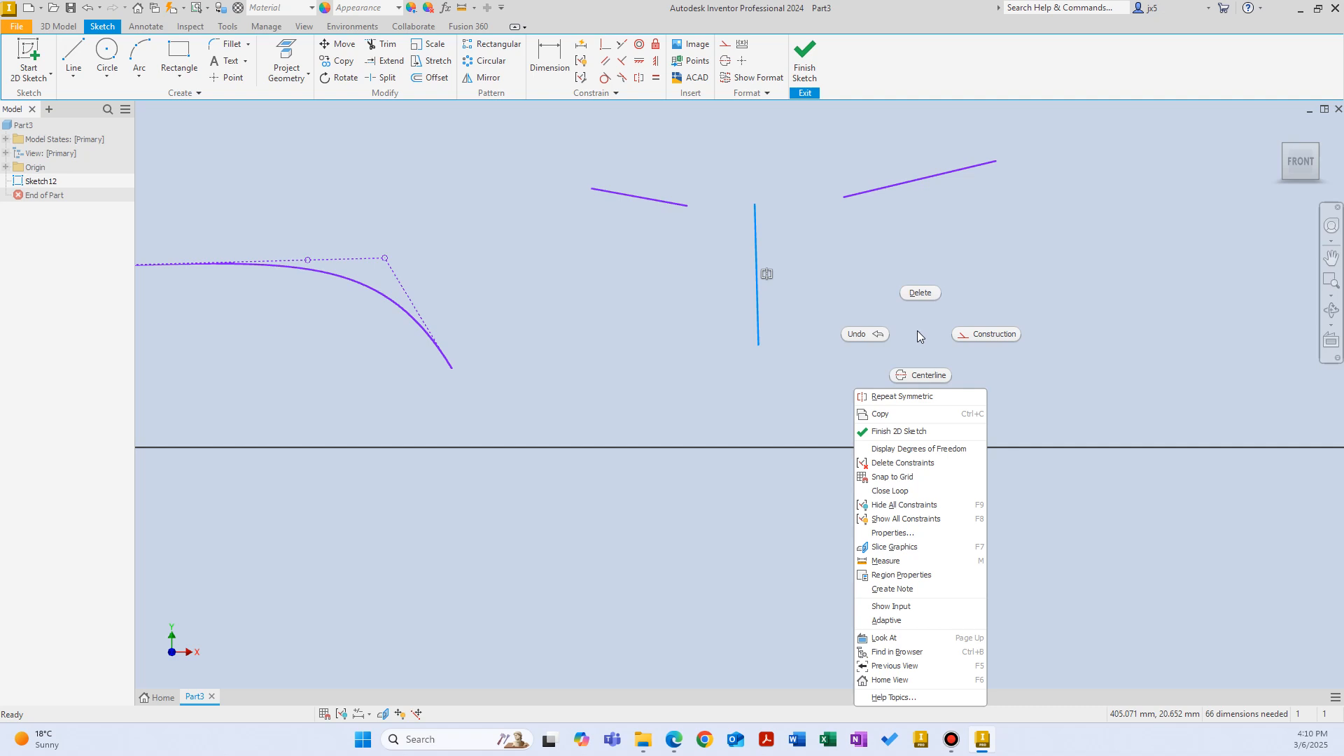
pyautogui.click(917, 331)
pyautogui.rightClick(913, 322)
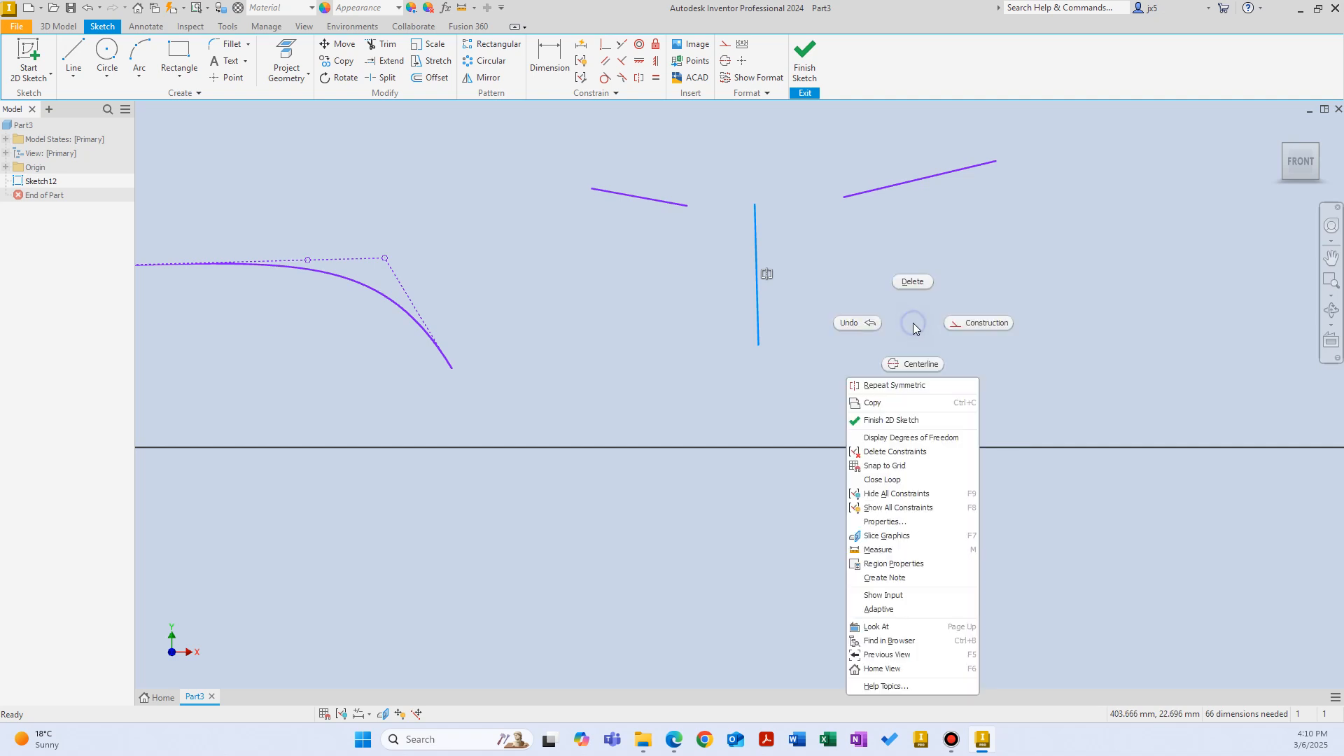
pyautogui.click(913, 322)
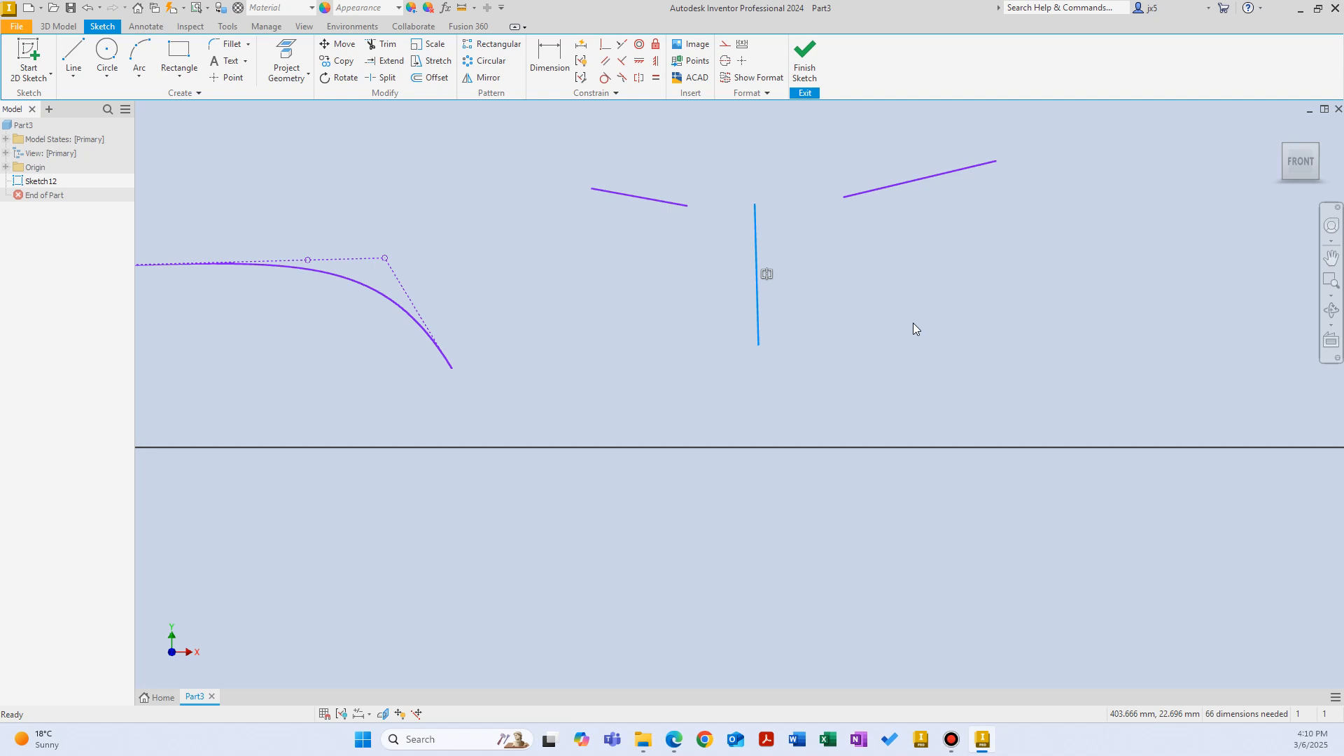
pyautogui.click(913, 325)
# Step: Draw a single steep slanted line, rising towards the right, well to the right of the symmetric line group
pyautogui.rightClick(936, 289)
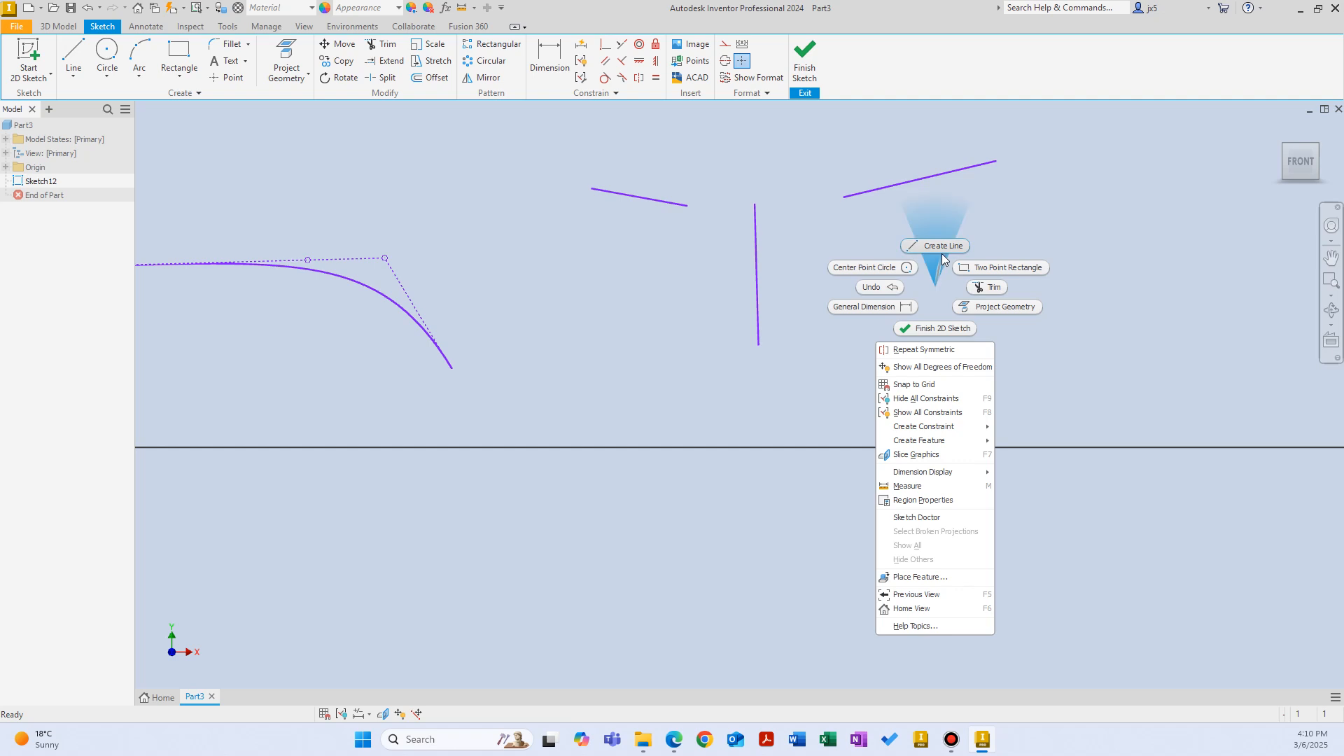
pyautogui.click(938, 247)
pyautogui.moveTo(1086, 298); pyautogui.dragTo(802, 315, button='middle')
pyautogui.click(919, 314)
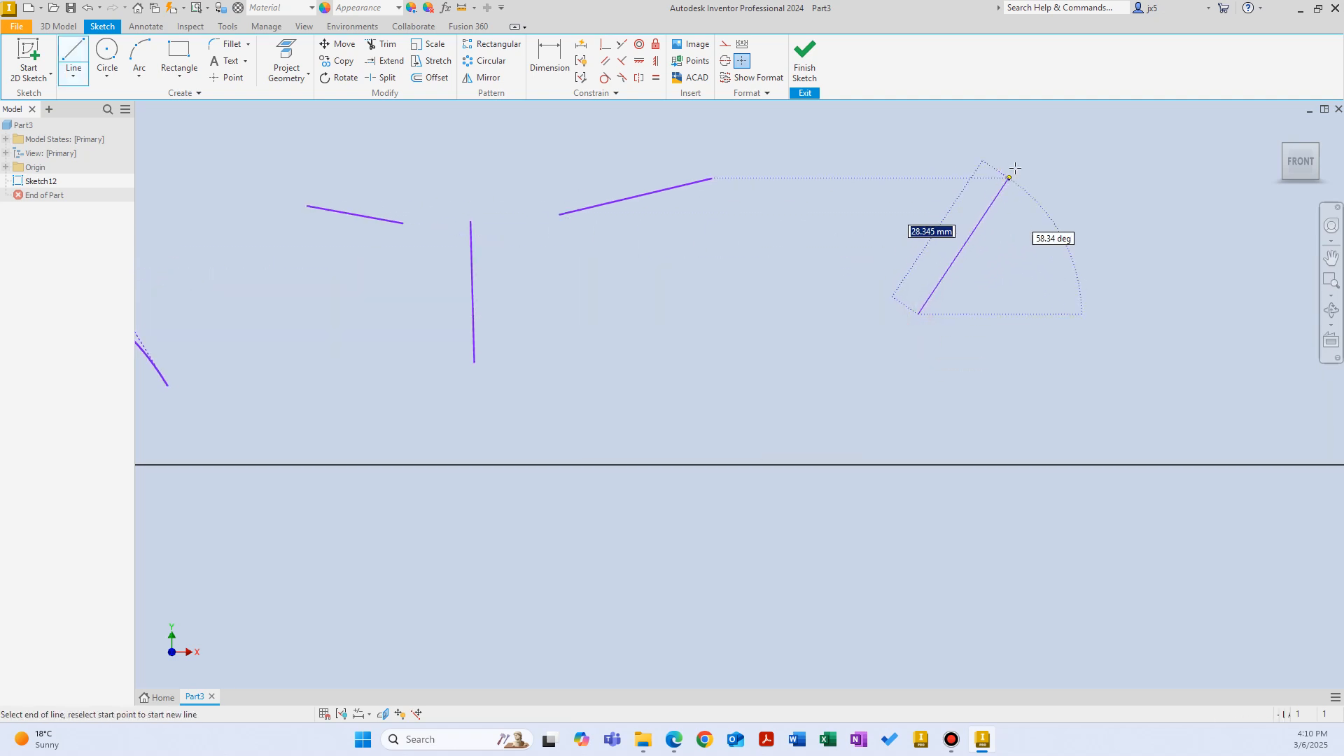
pyautogui.click(1021, 160)
pyautogui.rightClick(875, 174)
pyautogui.click(924, 174)
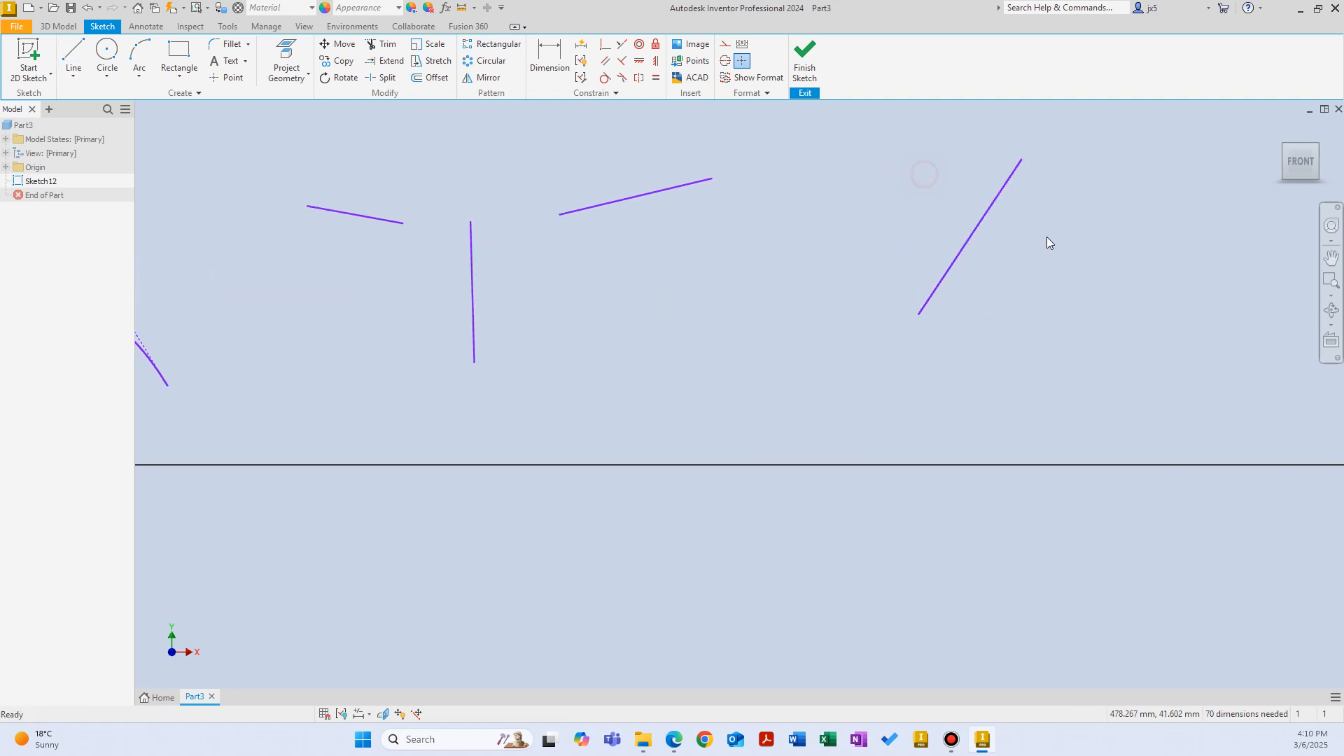
# Step: Move the new slanted line slightly down and to the left to test that it is unconstrained
pyautogui.moveTo(992, 209); pyautogui.dragTo(960, 229)
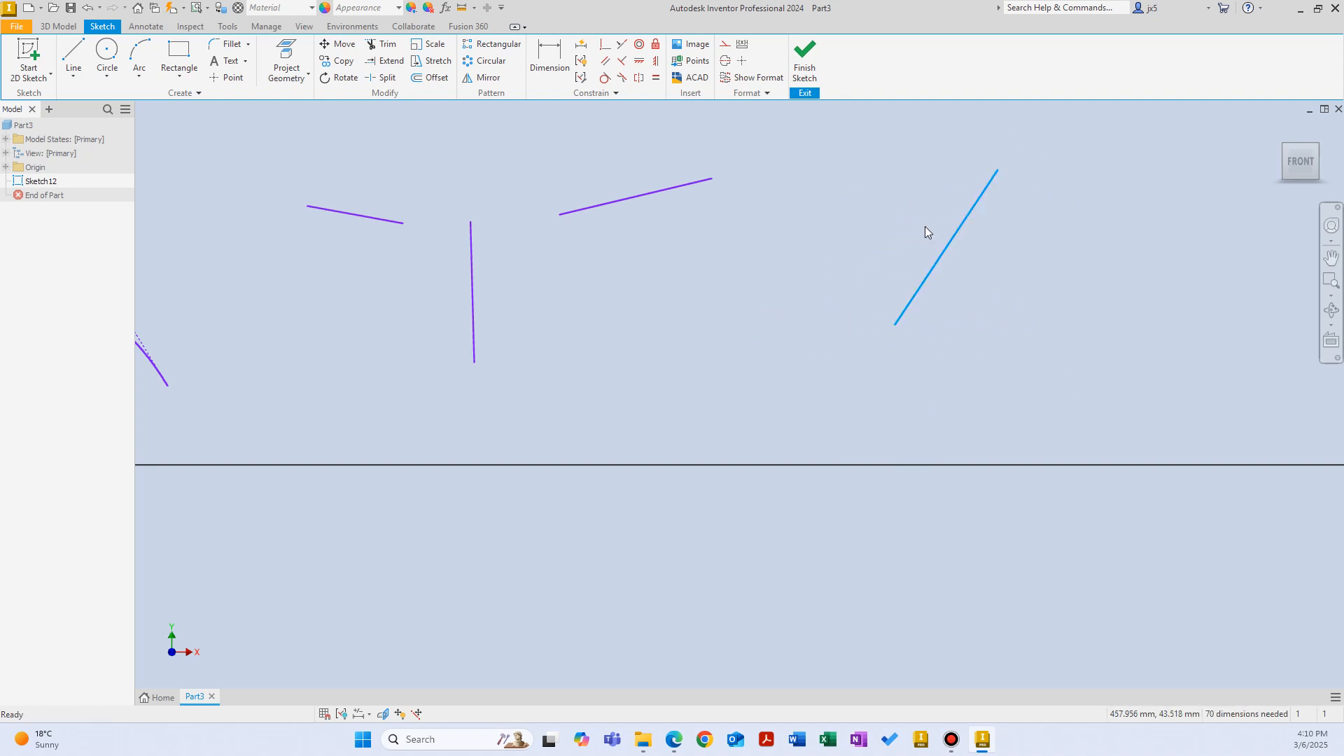
pyautogui.click(1086, 210)
pyautogui.click(916, 185)
# Step: Apply a Fix constraint to the new slanted line to lock its position in the sketch
pyautogui.click(954, 233)
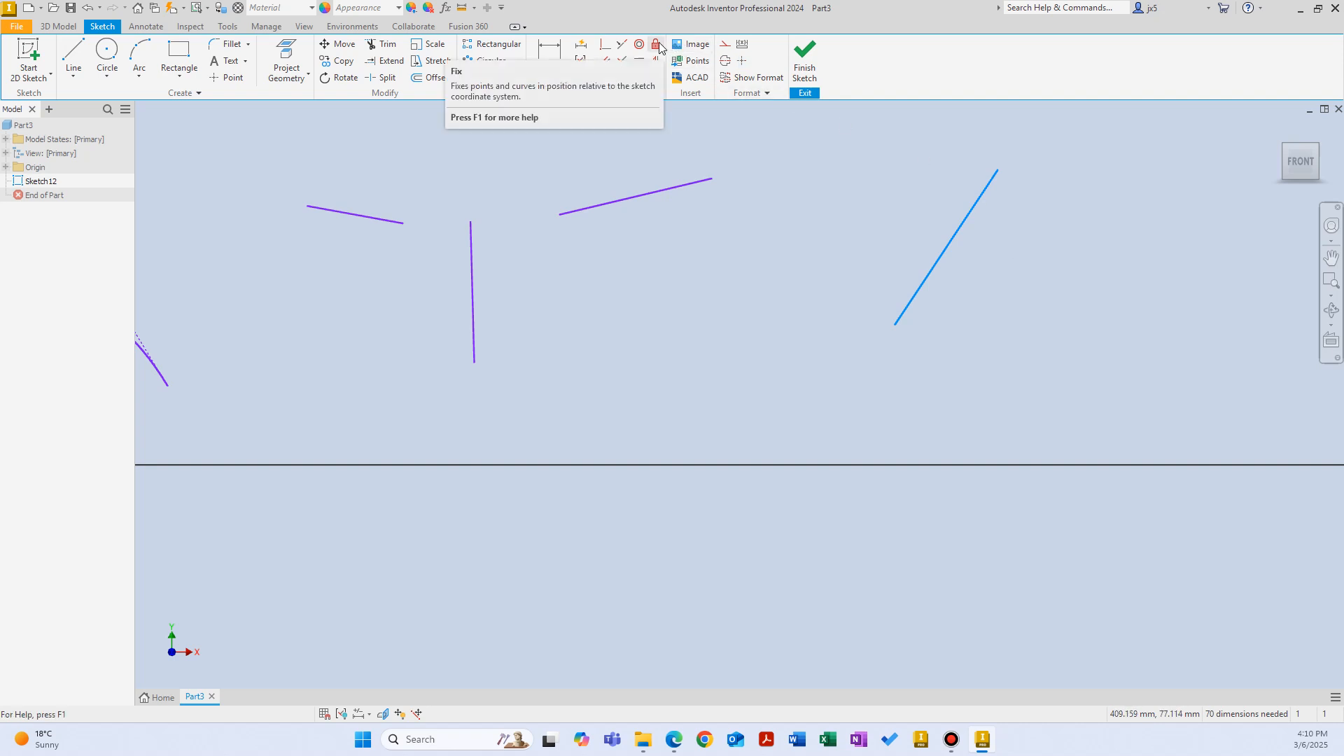
pyautogui.click(659, 47)
pyautogui.click(1022, 264)
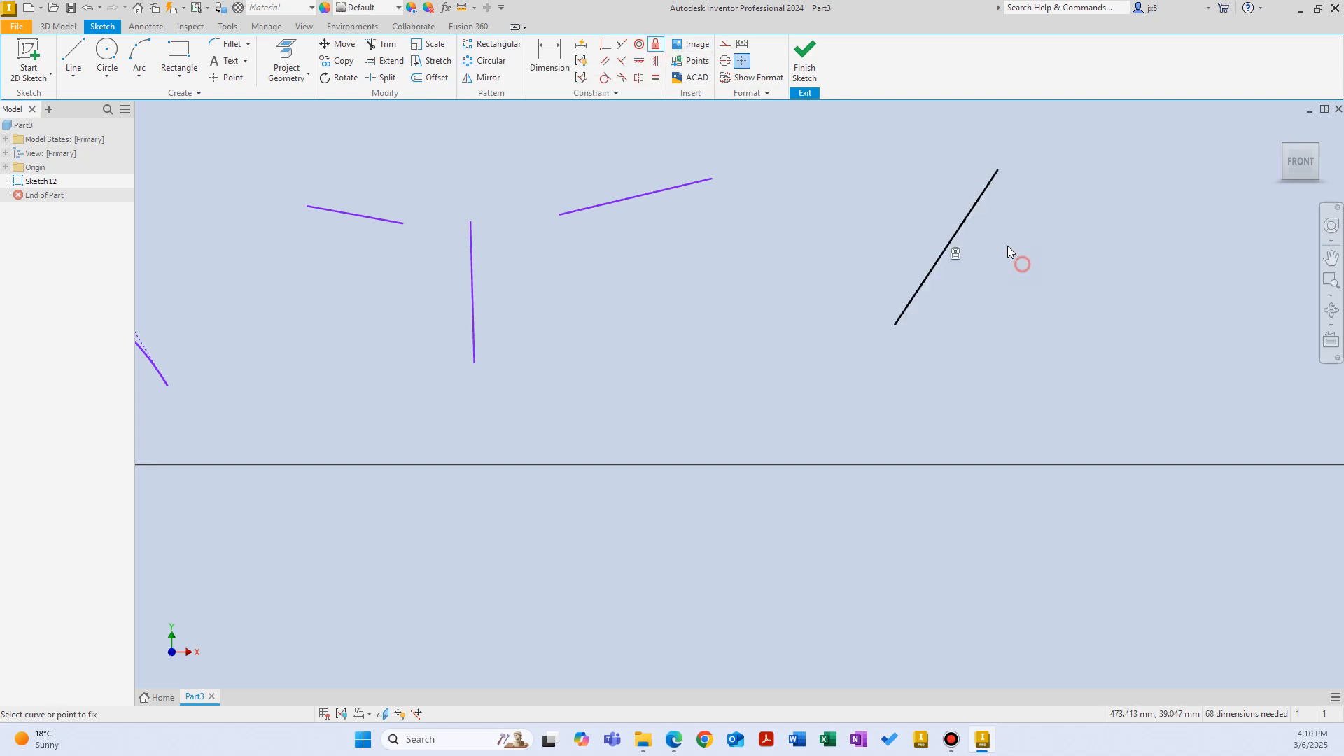
pyautogui.click(955, 256)
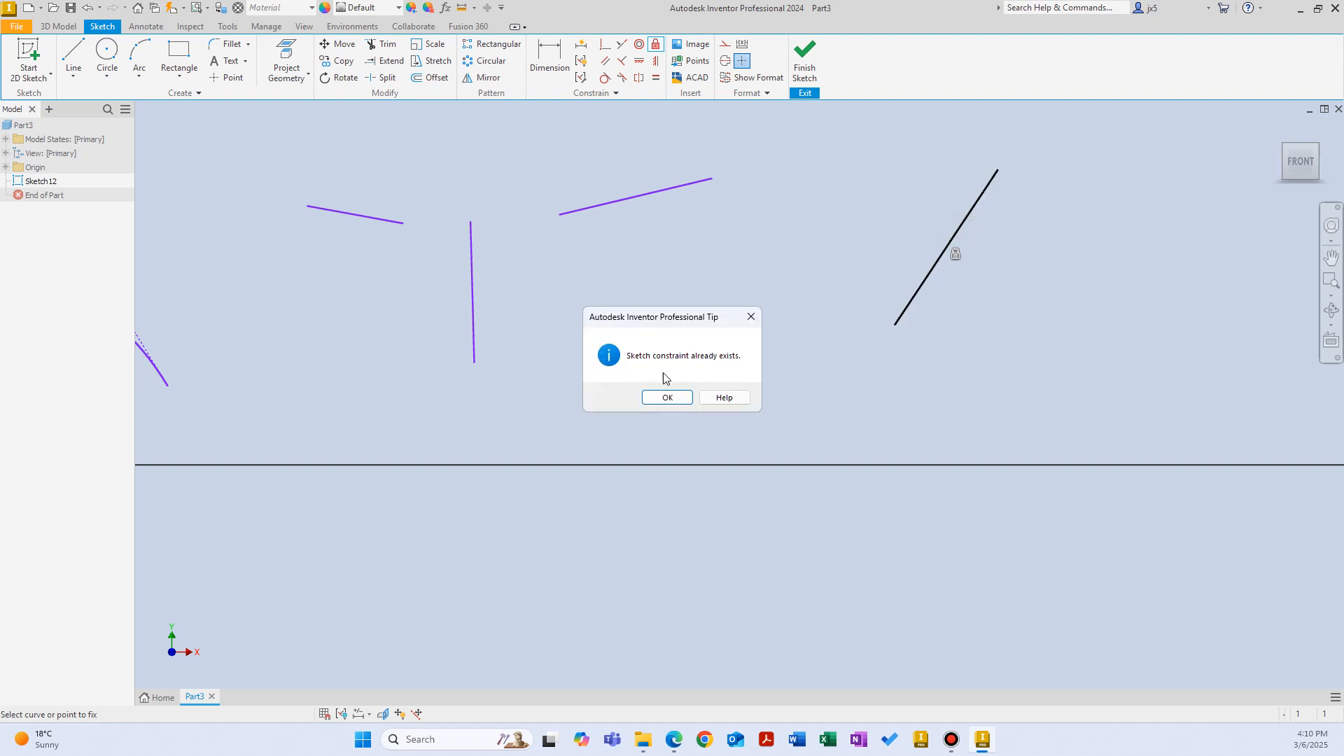
pyautogui.click(672, 399)
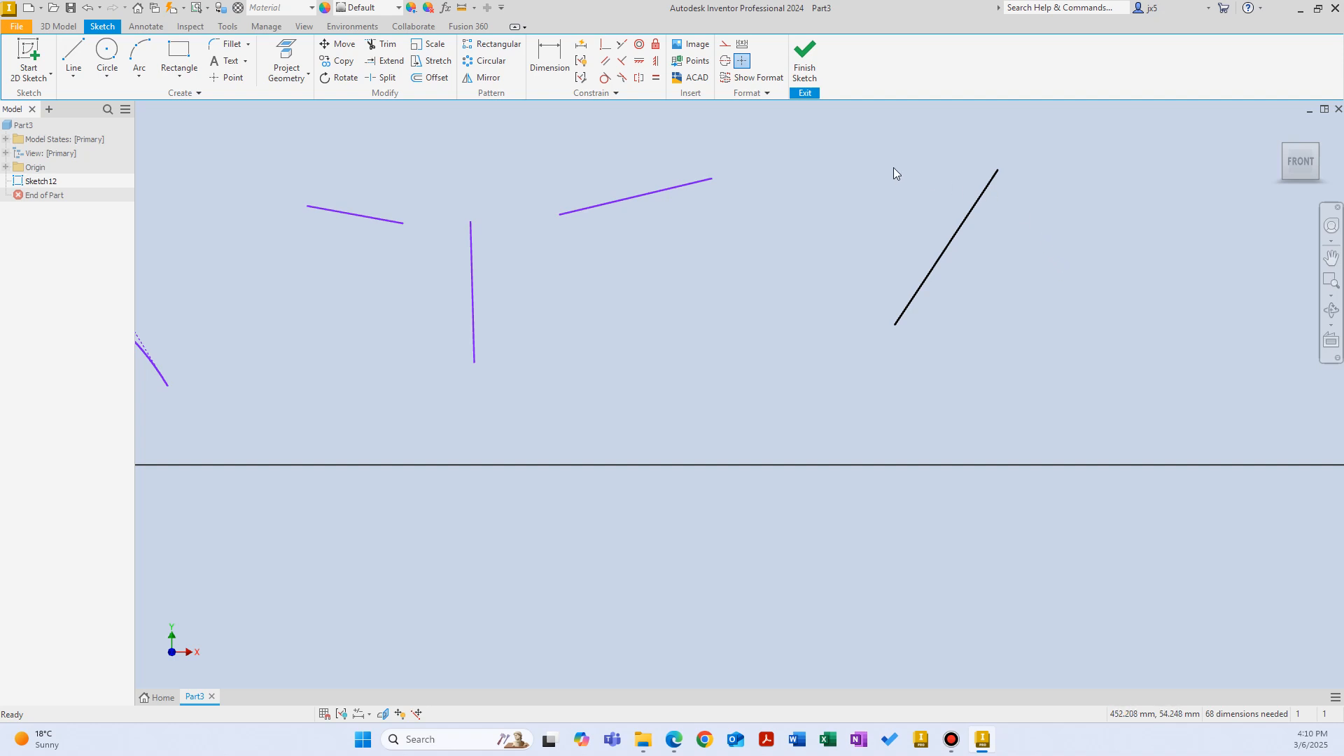
# Step: Try to move the fixed slanted line to test the Fix constraint, and clear the selection
pyautogui.moveTo(951, 240)
pyautogui.mouseDown()
pyautogui.moveTo(999, 303)
pyautogui.moveTo(1035, 287)
pyautogui.moveTo(903, 293)
pyautogui.mouseUp()
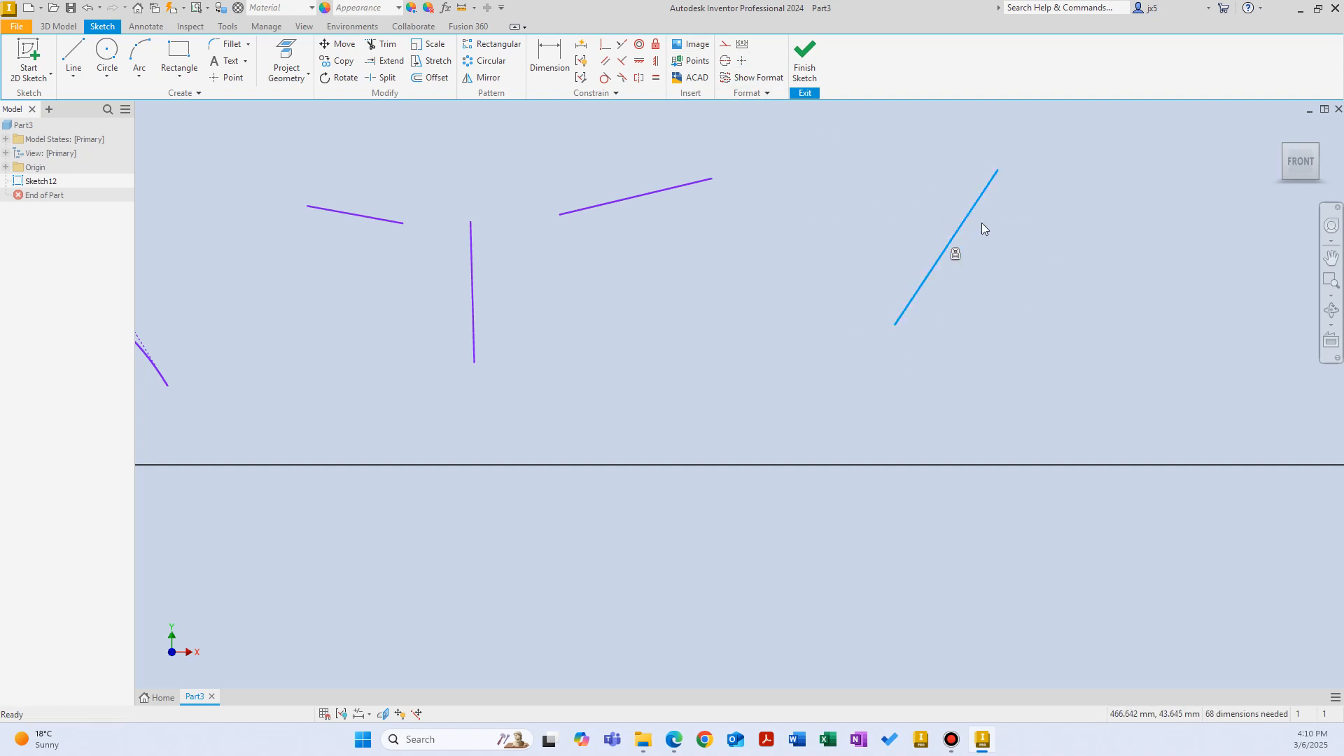
pyautogui.click(1089, 206)
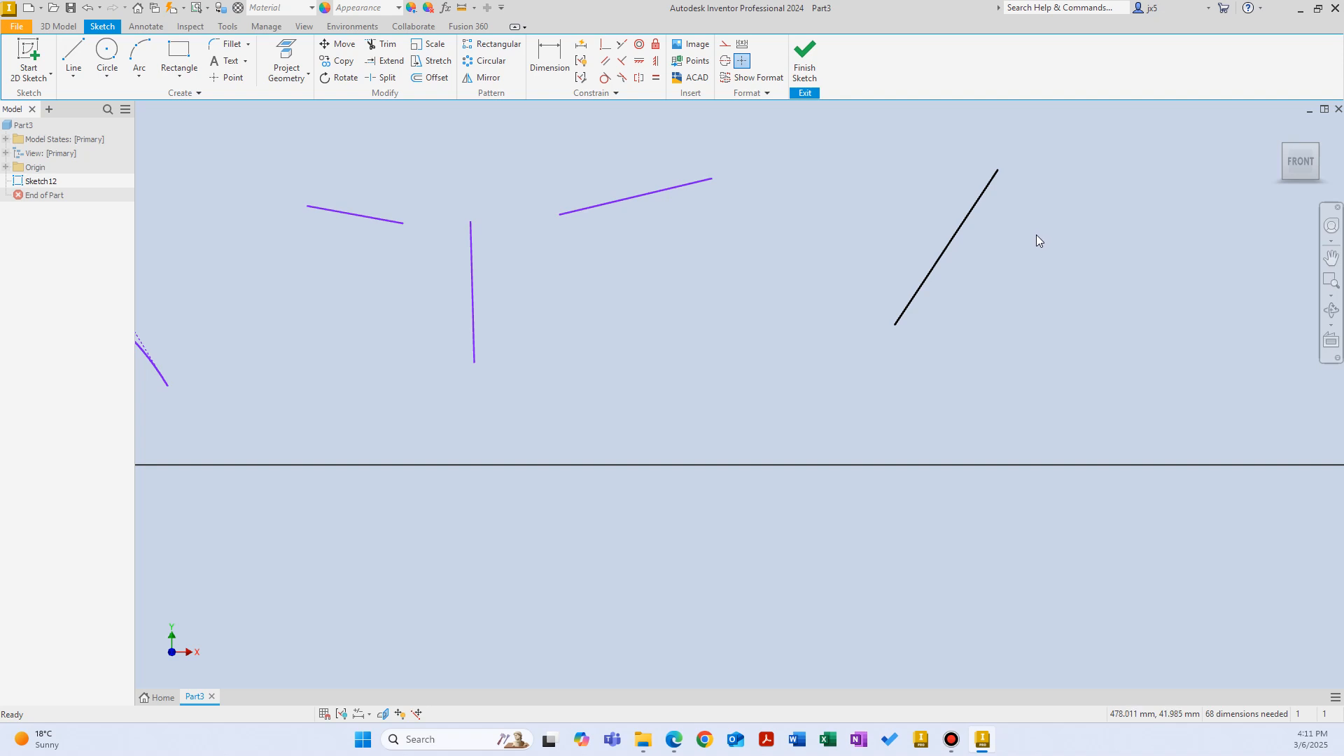
pyautogui.scroll(-10, 620, 305)
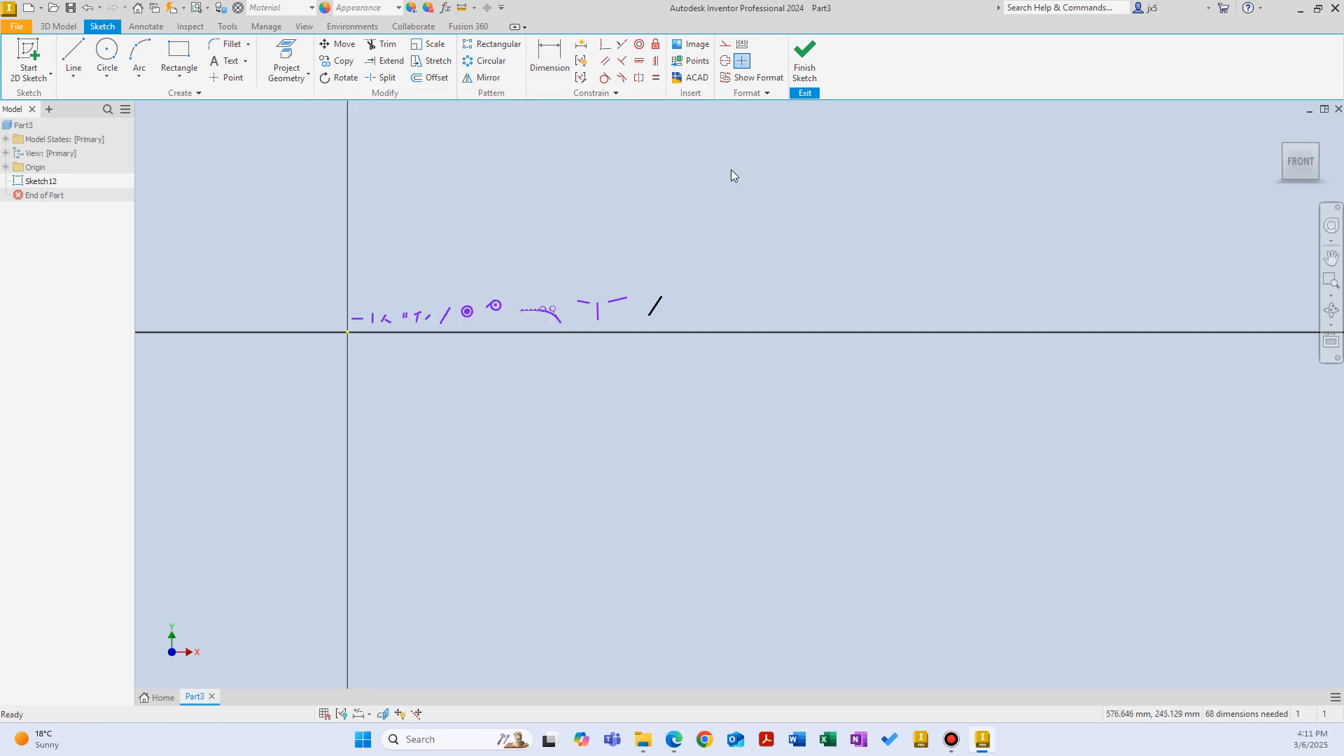
pyautogui.scroll(3, 468, 321)
pyautogui.scroll(3, 366, 319)
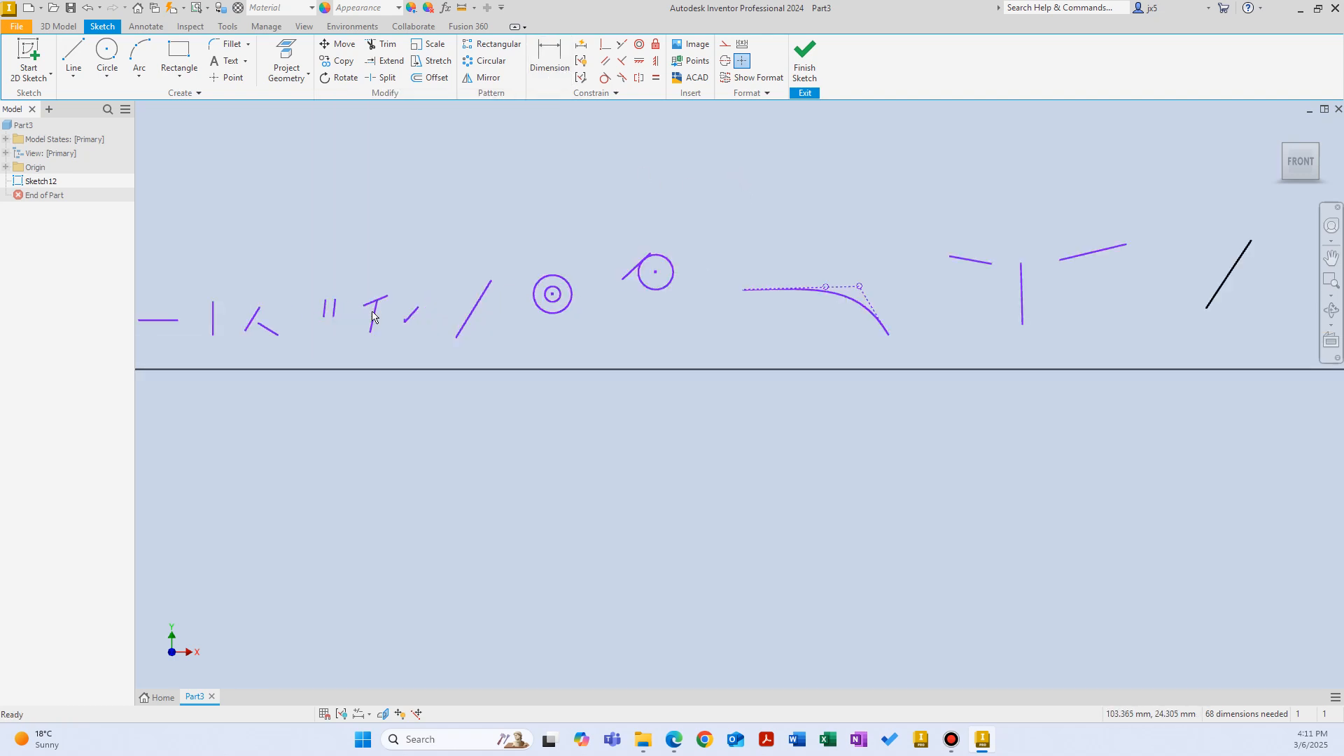
pyautogui.scroll(-2, 366, 320)
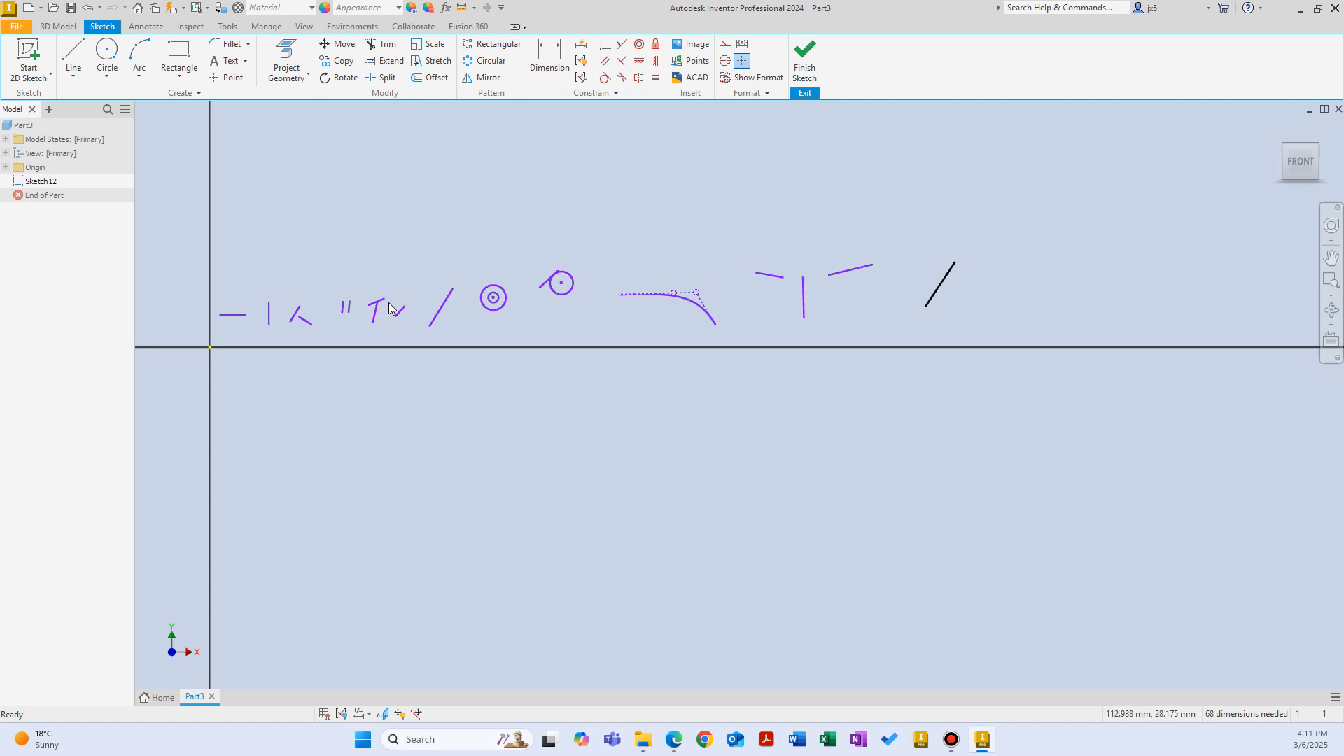